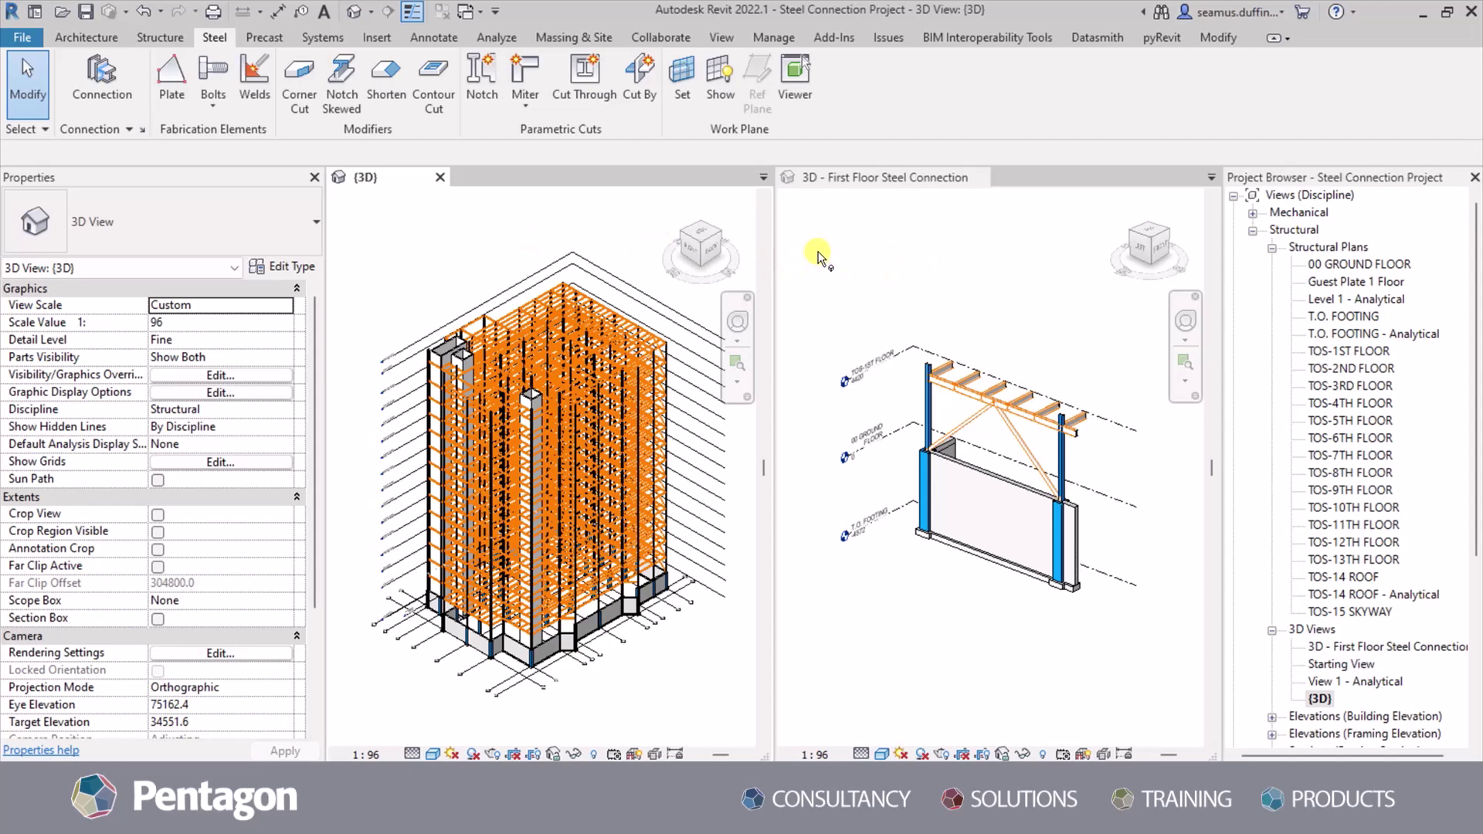
# Close the whole-building {3D} view and orbit the First Floor Steel Connection 3D view slightly higher.
pyautogui.click(440, 177)
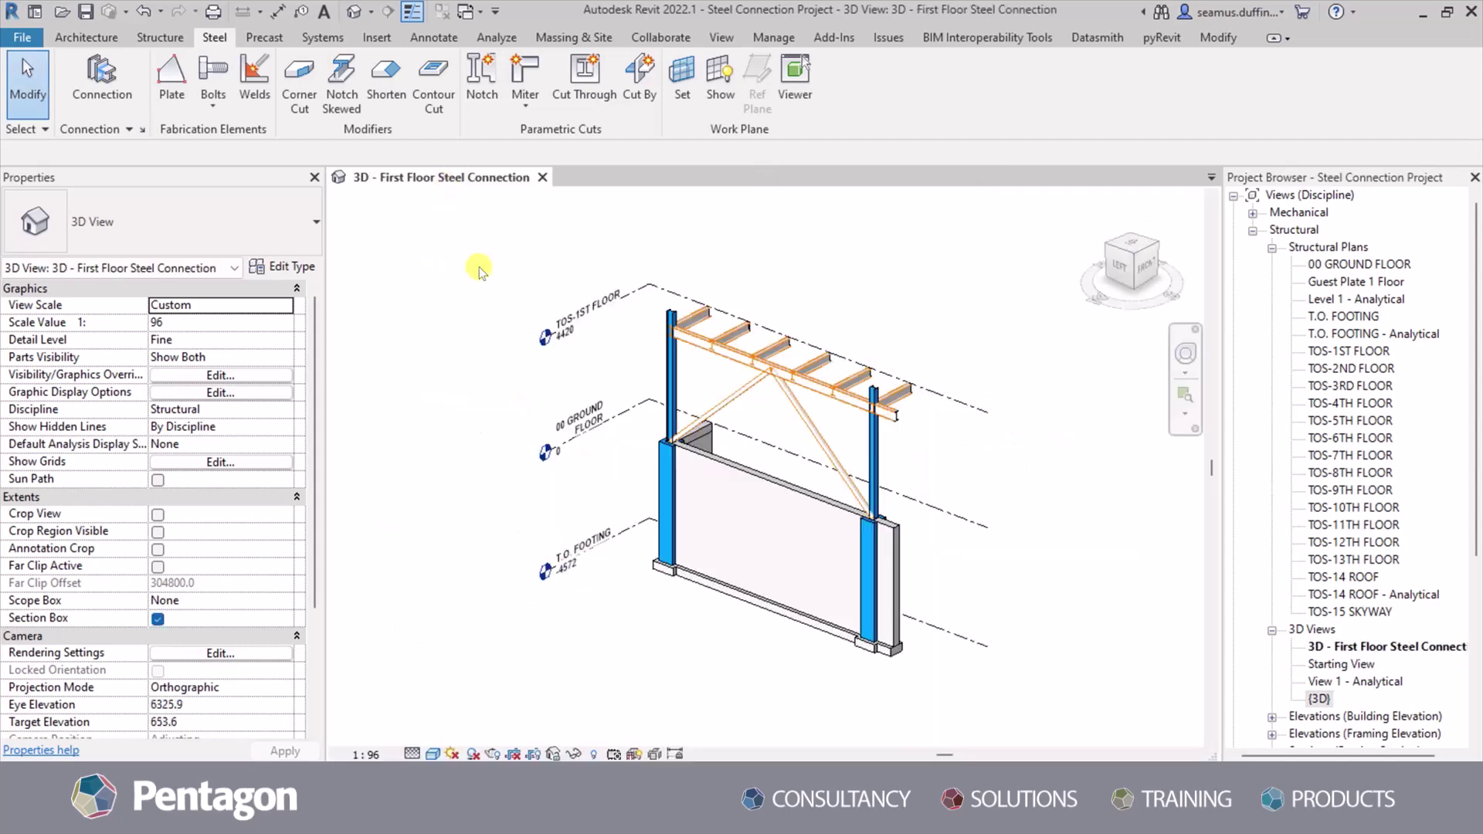
pyautogui.keyDown('shift'); pyautogui.moveTo(485, 264); pyautogui.dragTo(469, 324, button='middle'); pyautogui.keyUp('shift')
pyautogui.click(144, 131)
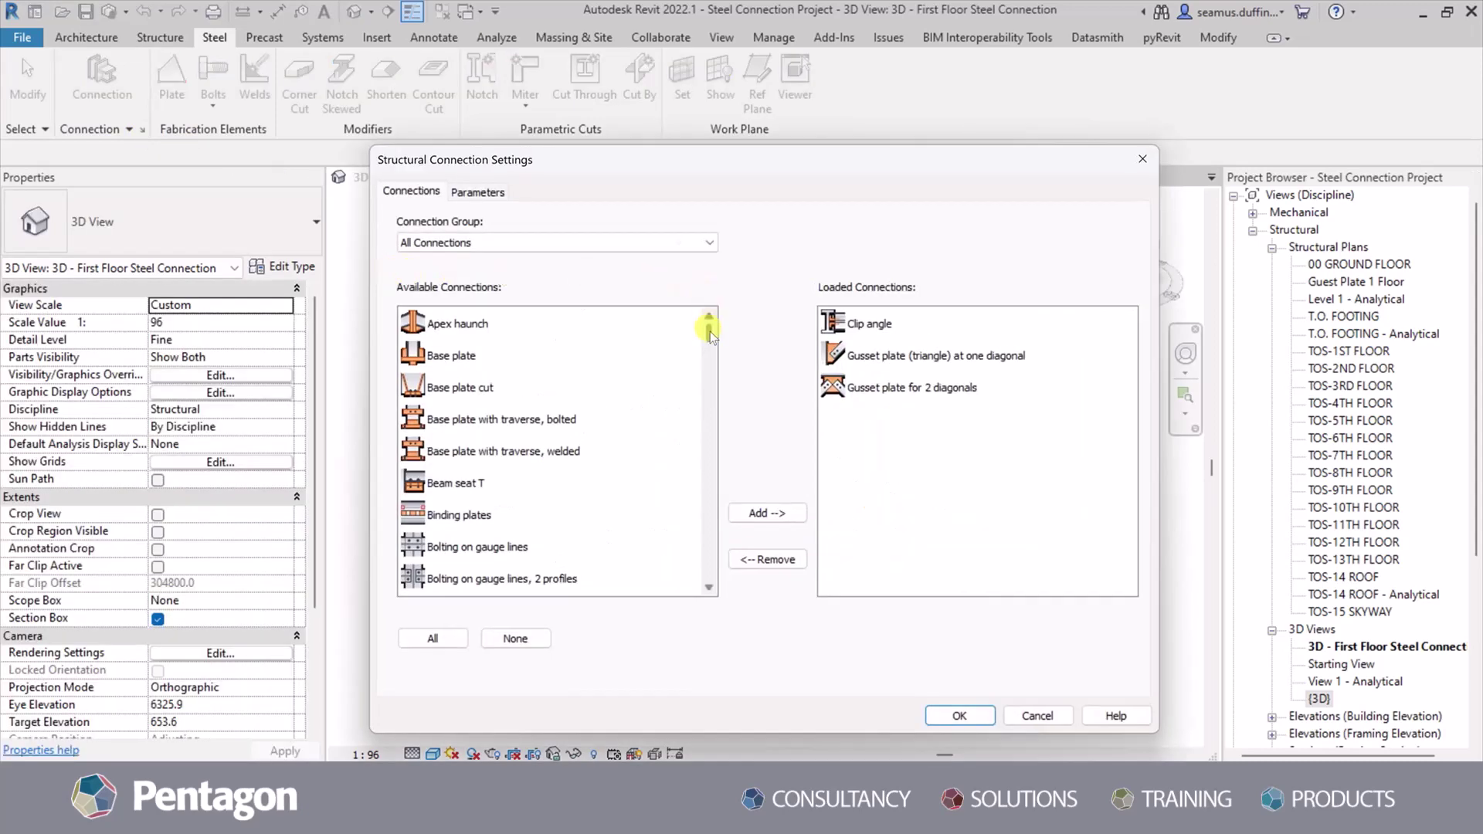
pyautogui.moveTo(709, 332); pyautogui.dragTo(705, 271)
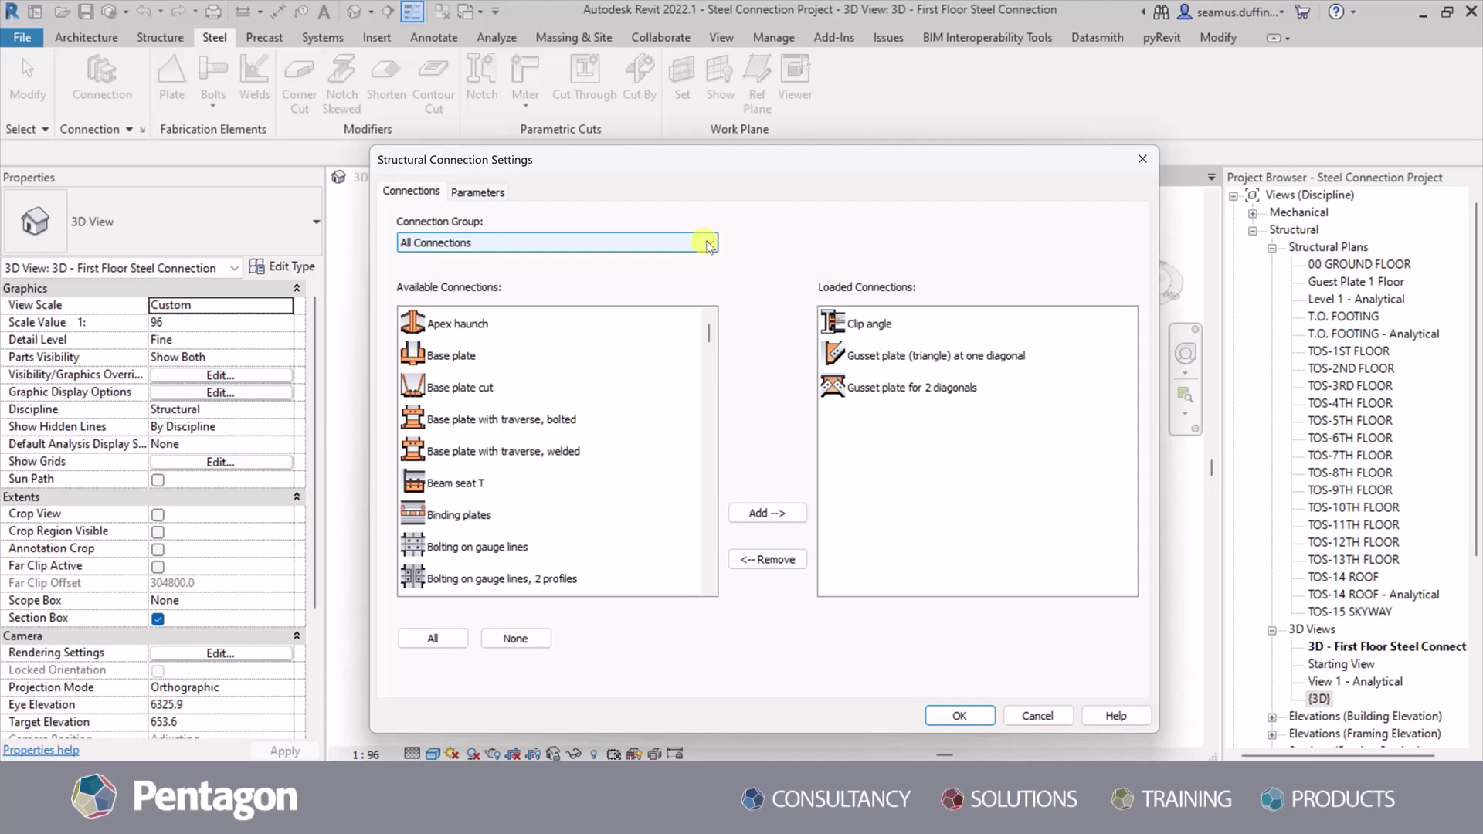
pyautogui.click(709, 245)
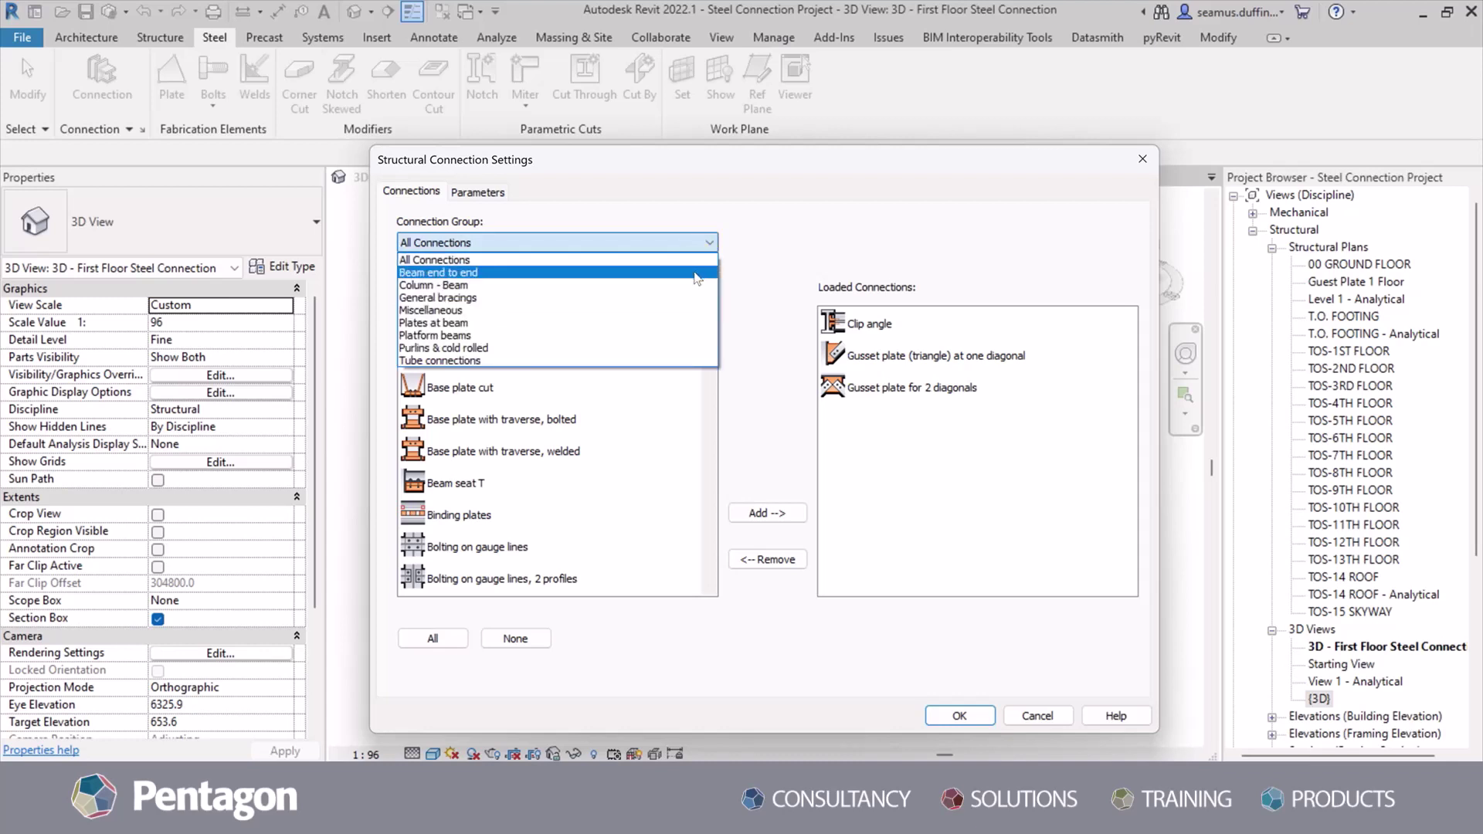
pyautogui.click(495, 298)
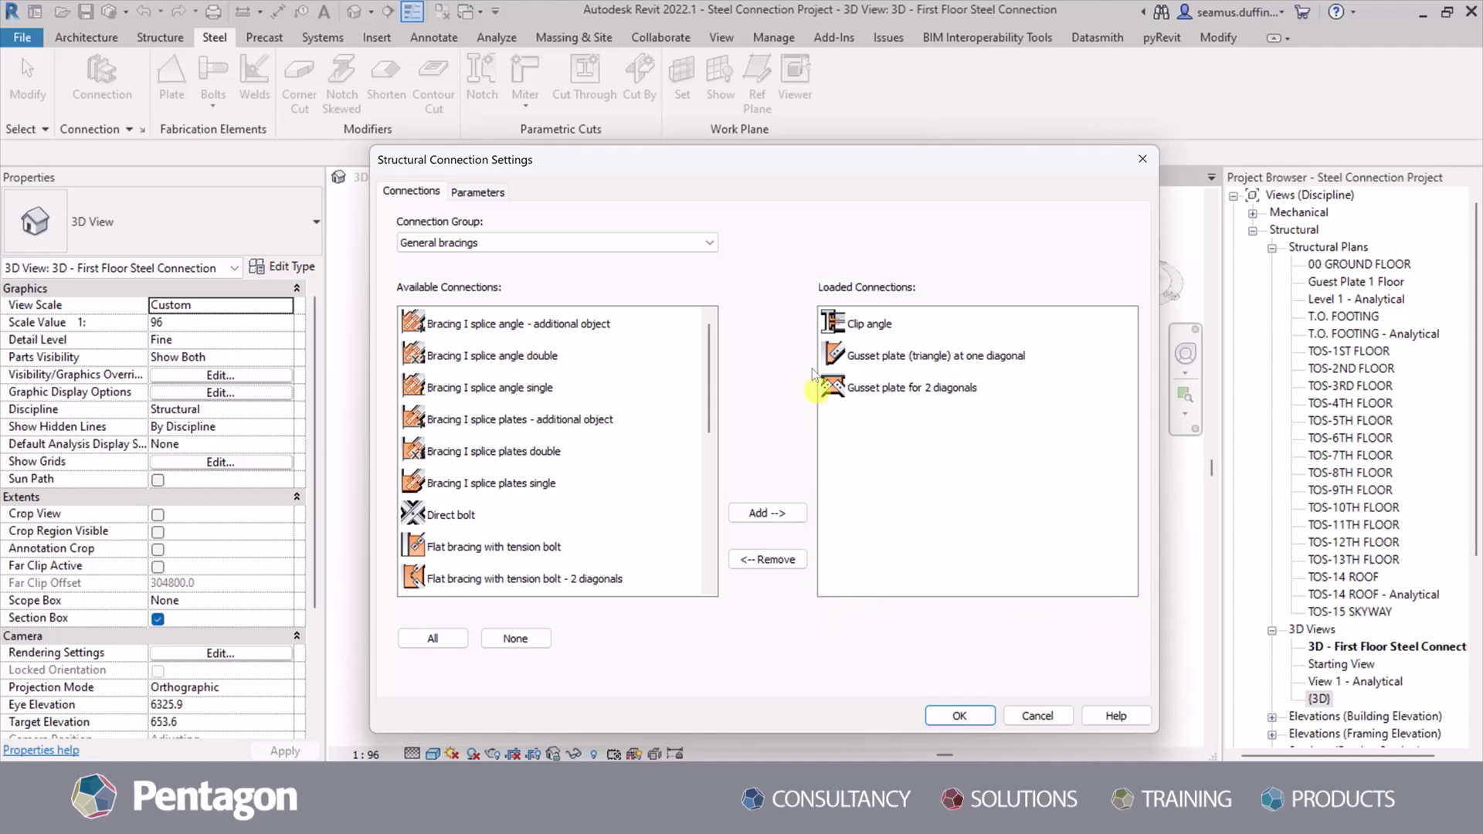
pyautogui.click(975, 710)
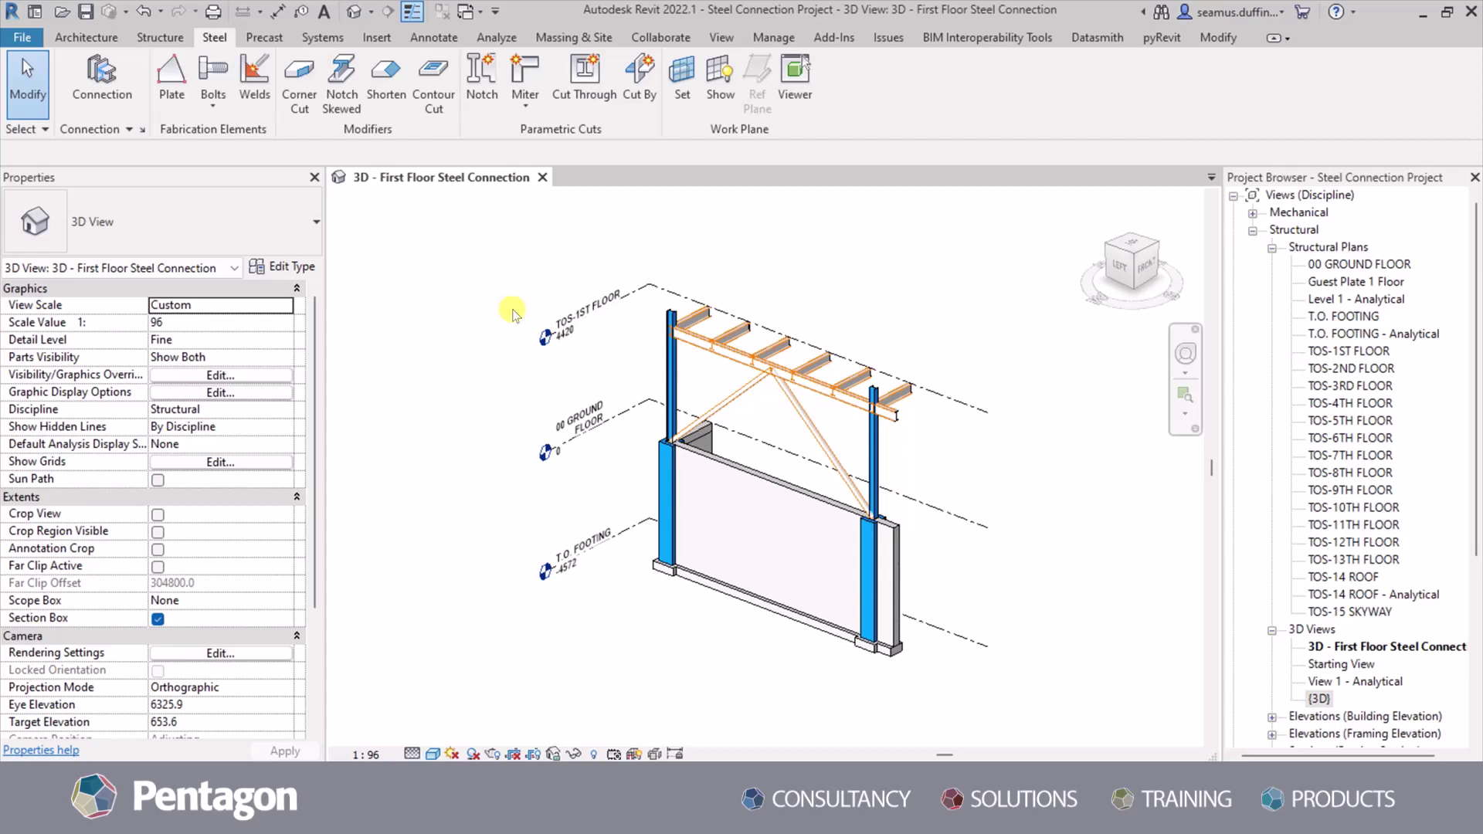
# Start a structural connection and tile the views so the Bracing Section and 3D view frame the joint.
pyautogui.click(103, 89)
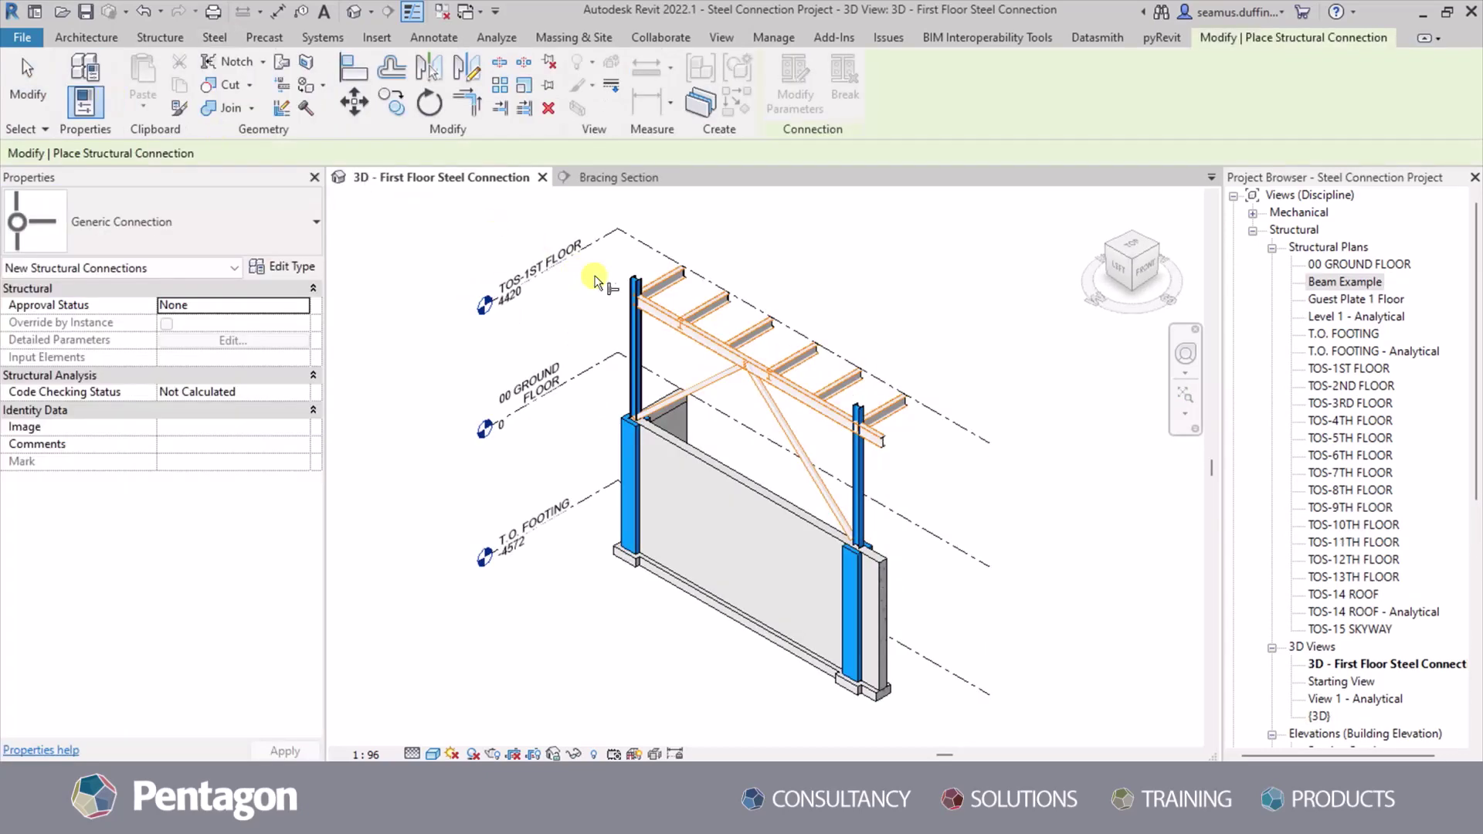
pyautogui.scroll(8, 595, 282)
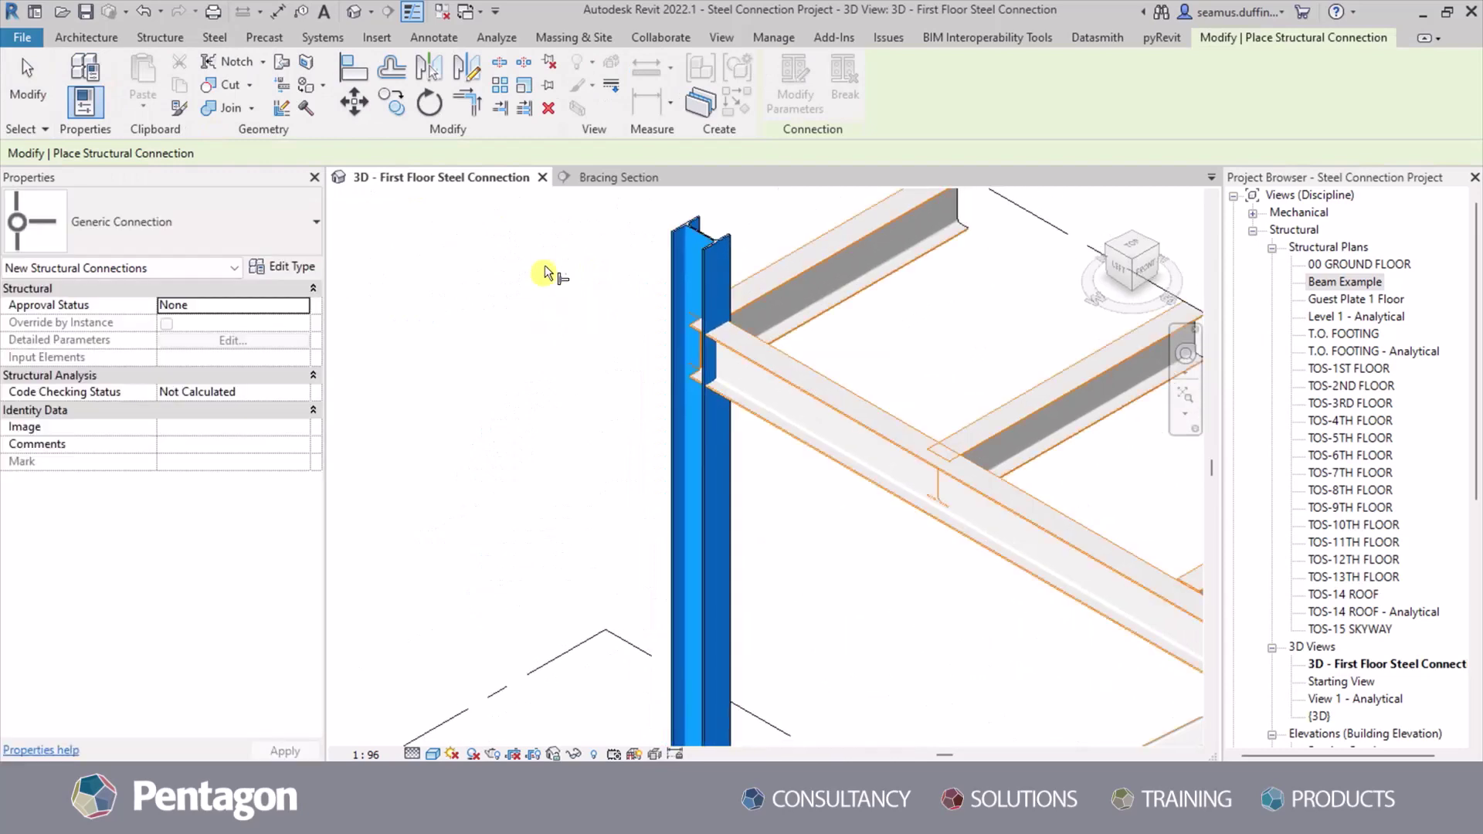
pyautogui.press('w')
pyautogui.press('t')
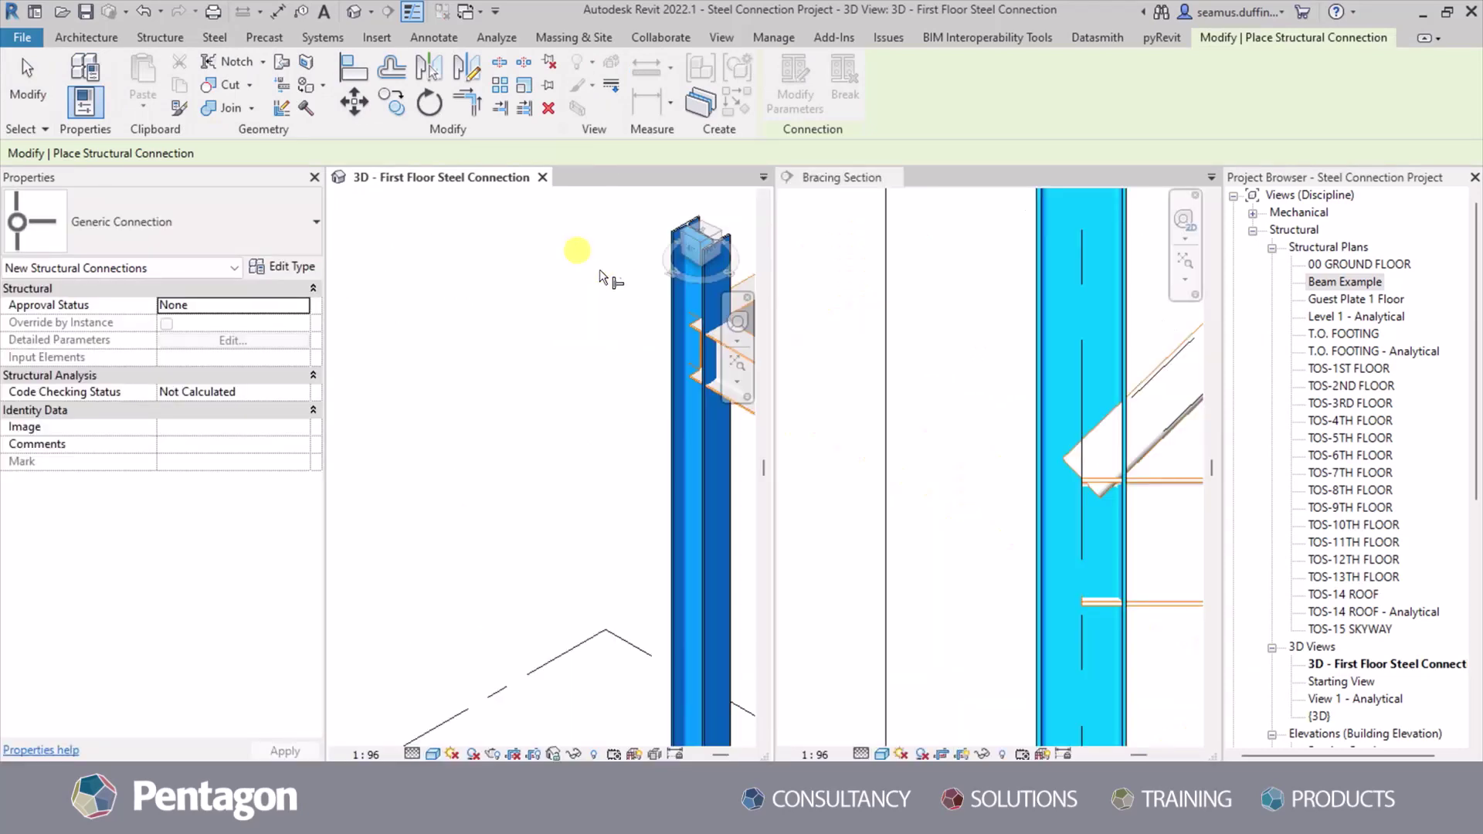
pyautogui.click(940, 373)
pyautogui.moveTo(940, 373); pyautogui.dragTo(780, 368, button='middle')
pyautogui.click(445, 390)
pyautogui.moveTo(446, 389)
pyautogui.mouseDown(button='middle')
pyautogui.moveTo(302, 383)
pyautogui.moveTo(429, 377)
pyautogui.mouseUp(button='middle')
# Create a clip angle connection joining the W14X30 beam to the W10X33 column.
pyautogui.click(606, 371)
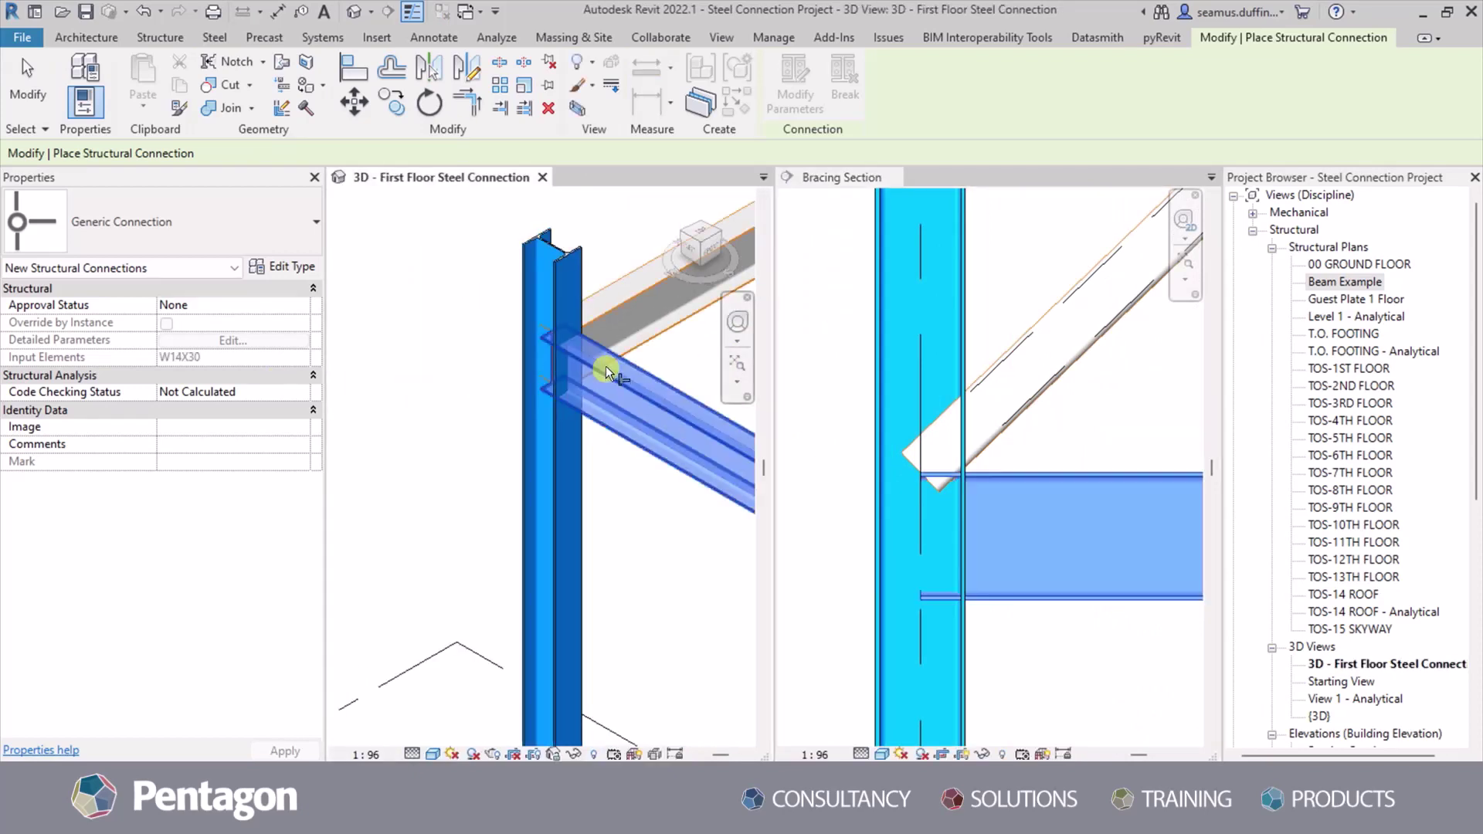
pyautogui.click(549, 266)
pyautogui.press('Return')
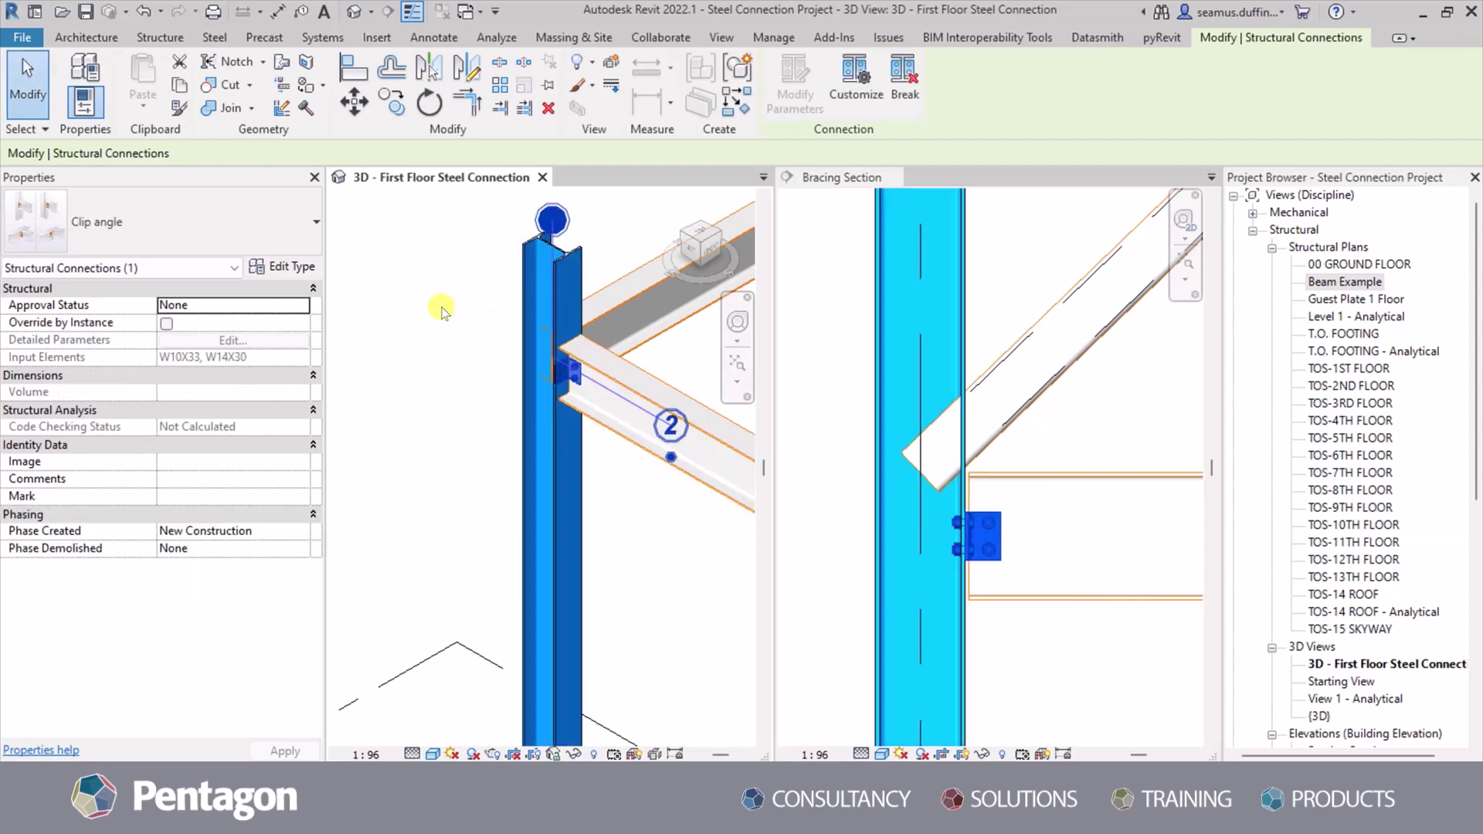
# Inspect the new clip angle in the section and 3D views, then clear the selection.
pyautogui.moveTo(1023, 454); pyautogui.dragTo(1034, 482, button='middle')
pyautogui.click(1034, 481)
pyautogui.click(942, 510)
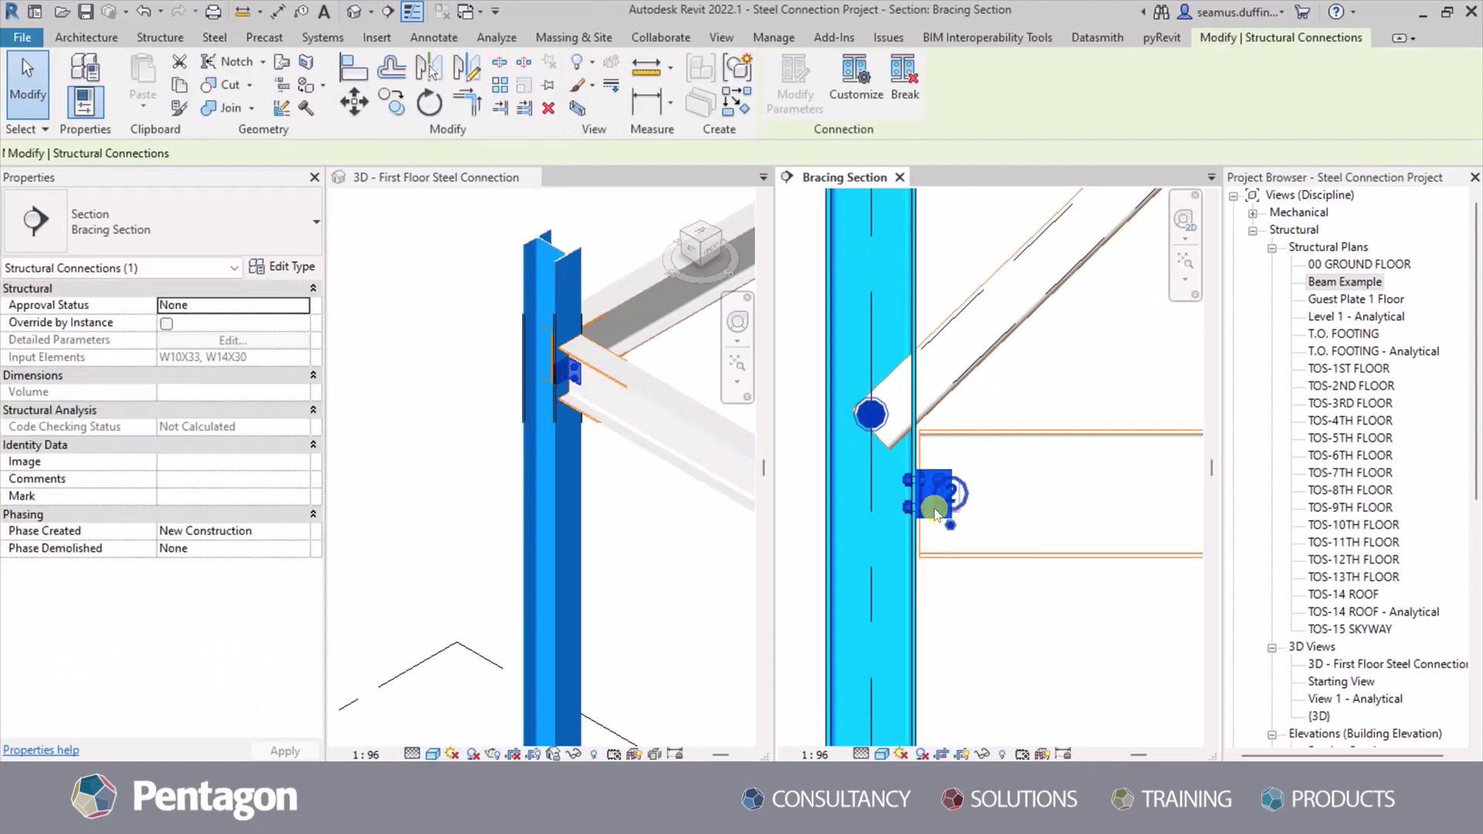
pyautogui.scroll(2, 942, 514)
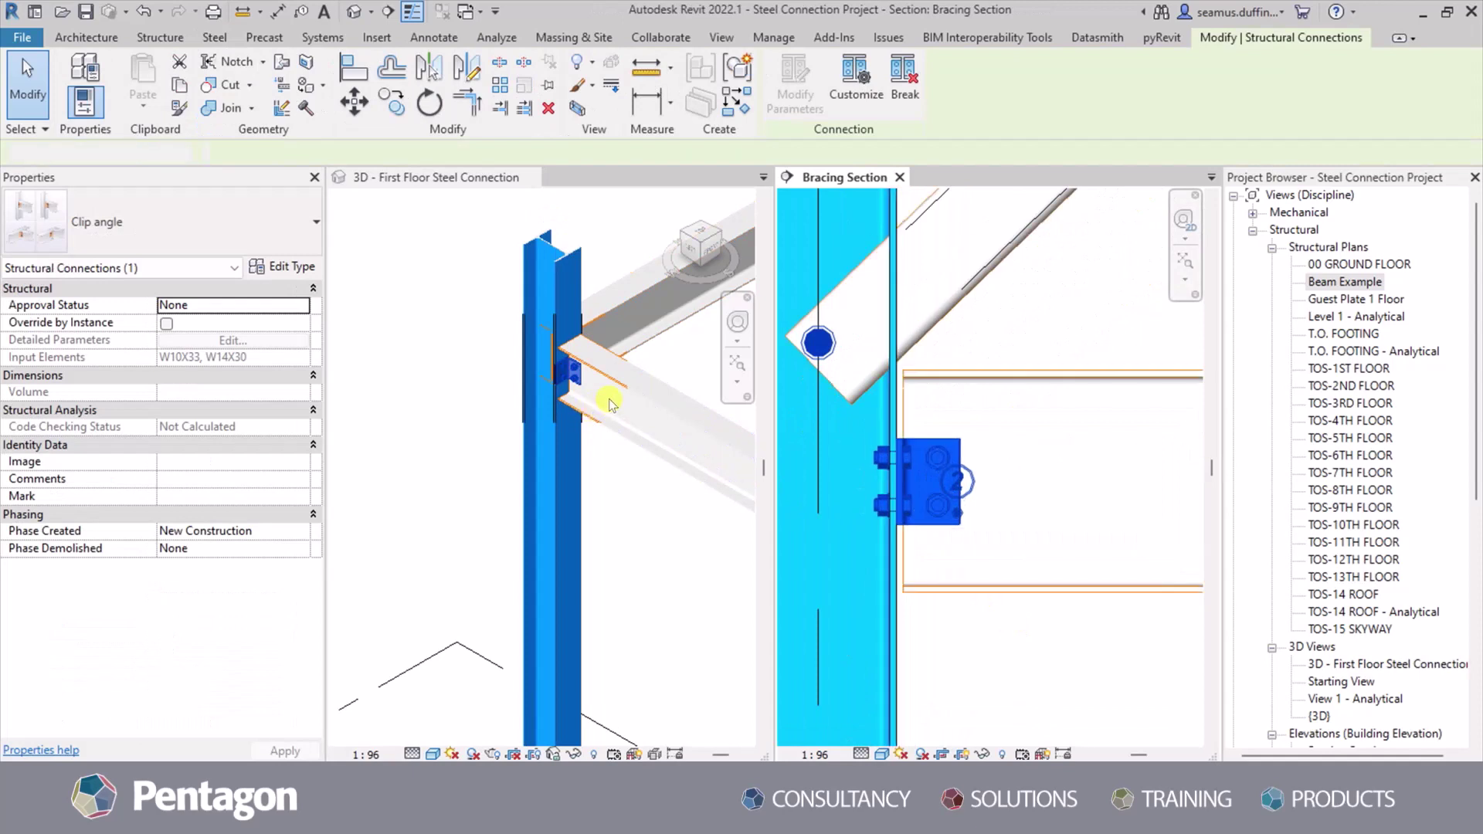
pyautogui.keyDown('shift'); pyautogui.moveTo(618, 386); pyautogui.dragTo(660, 355, button='middle'); pyautogui.keyUp('shift')
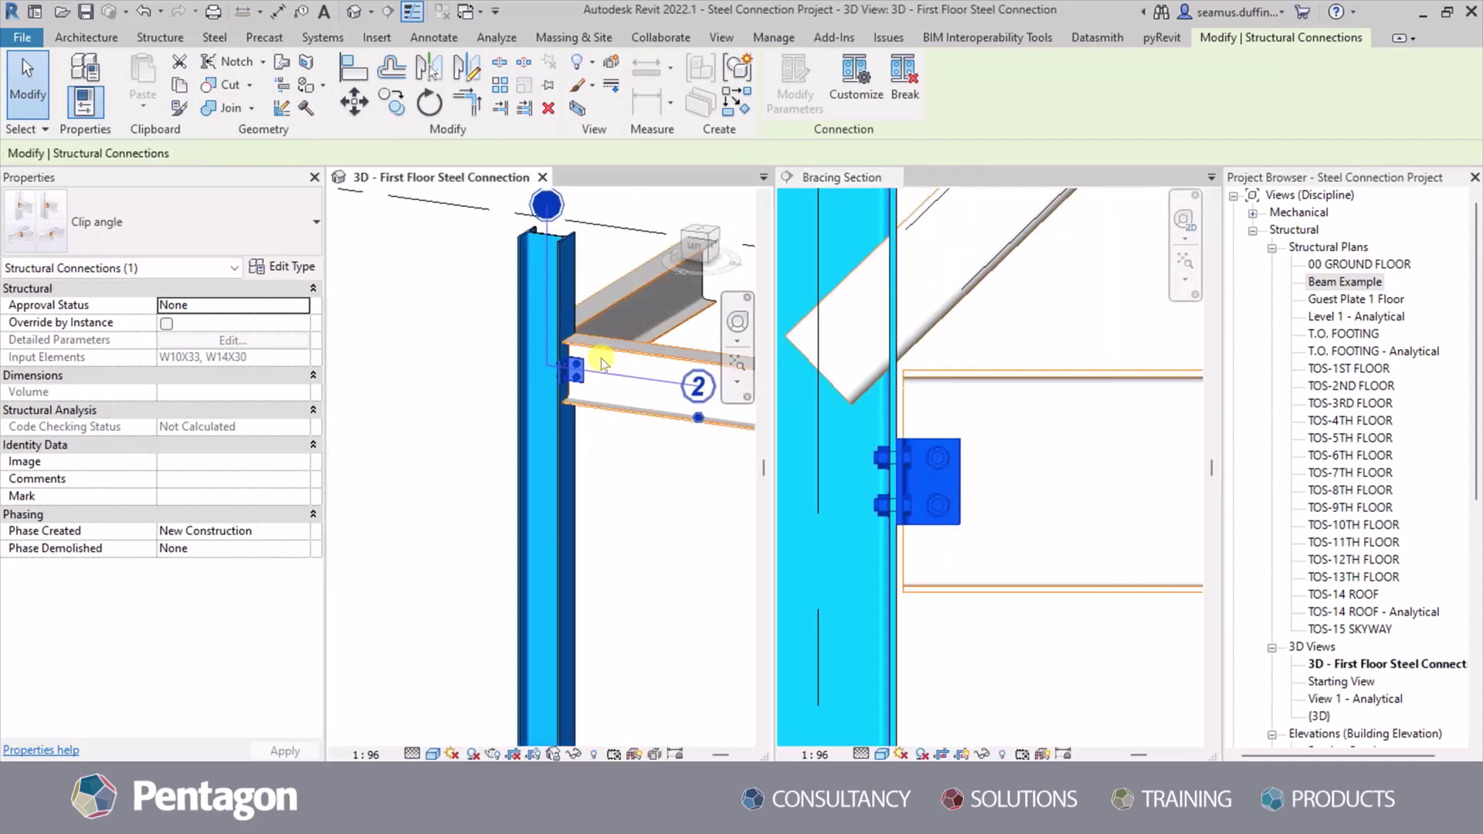
pyautogui.scroll(3, 583, 363)
pyautogui.click(956, 488)
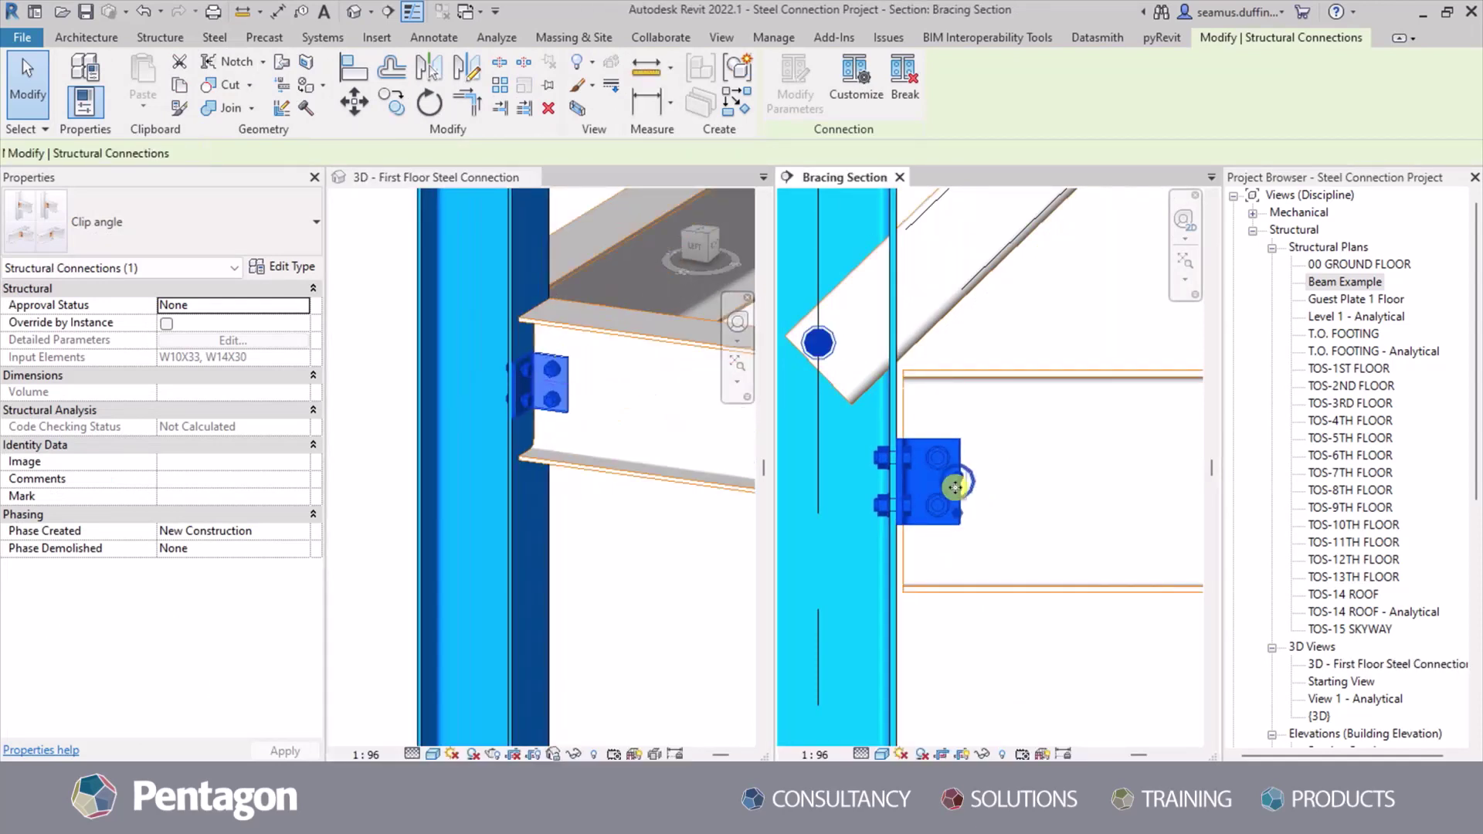
pyautogui.press('Escape')
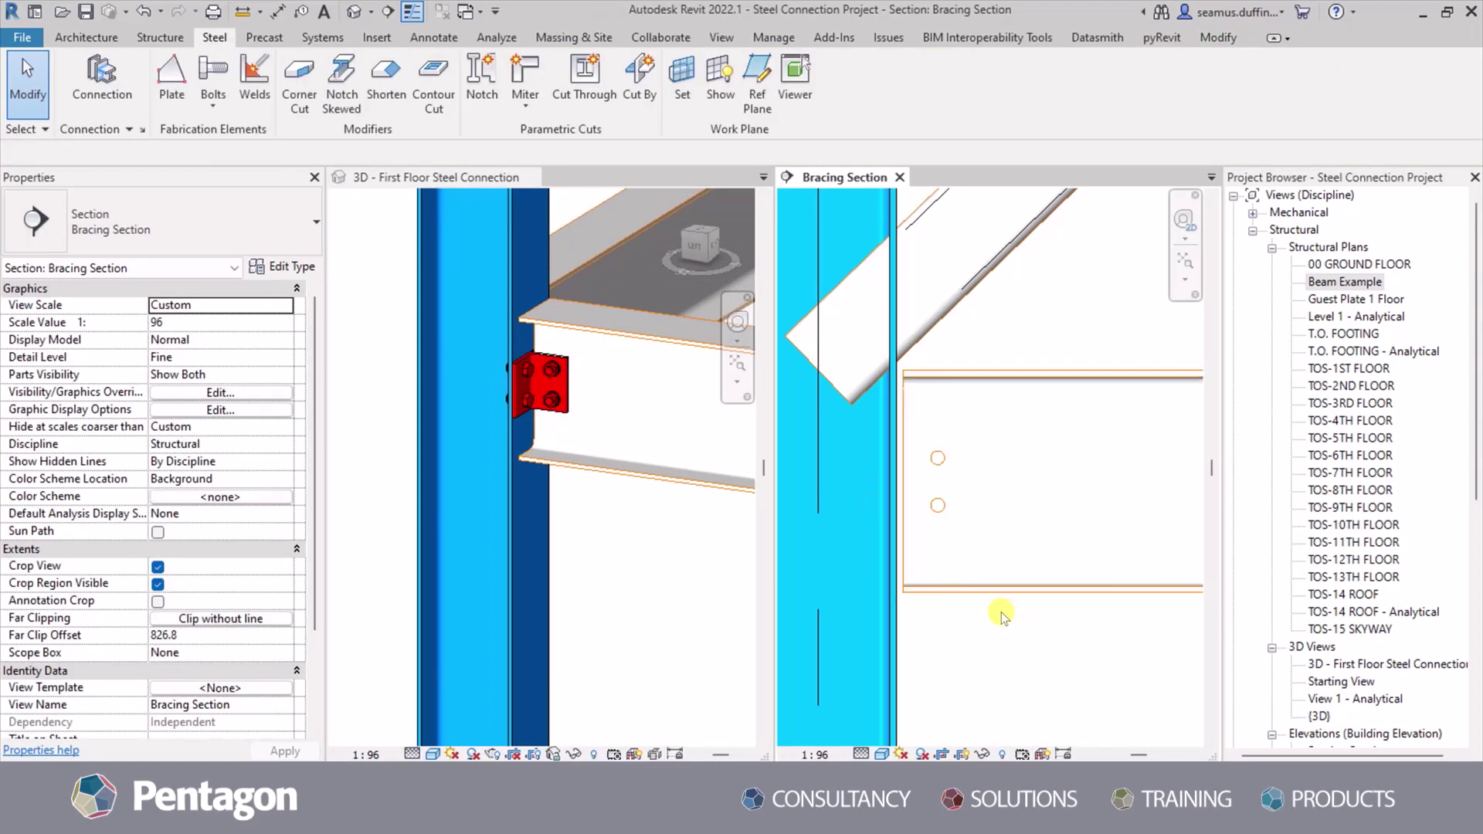
pyautogui.click(1119, 380)
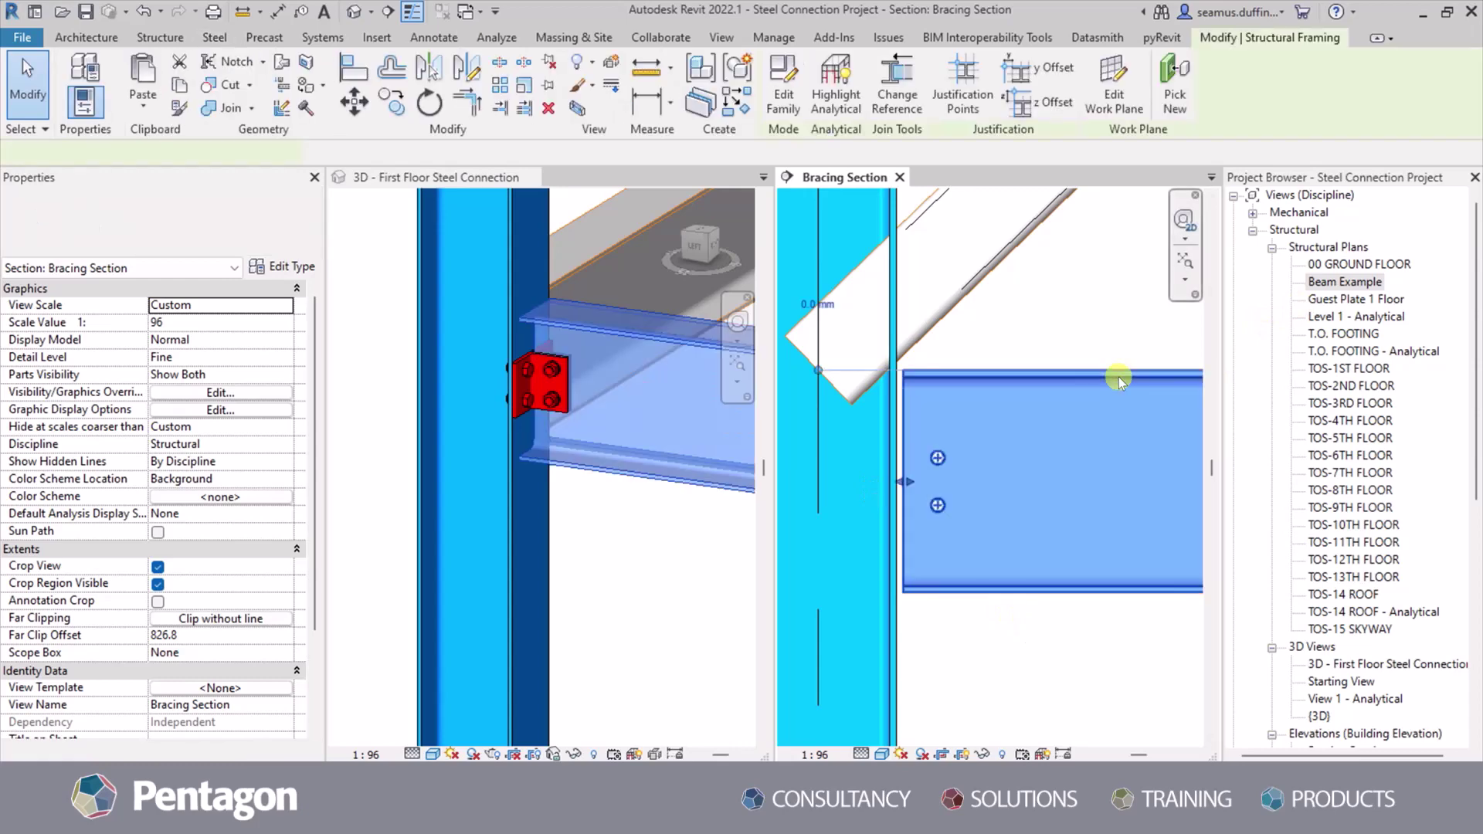
pyautogui.scroll(-5, 248, 579)
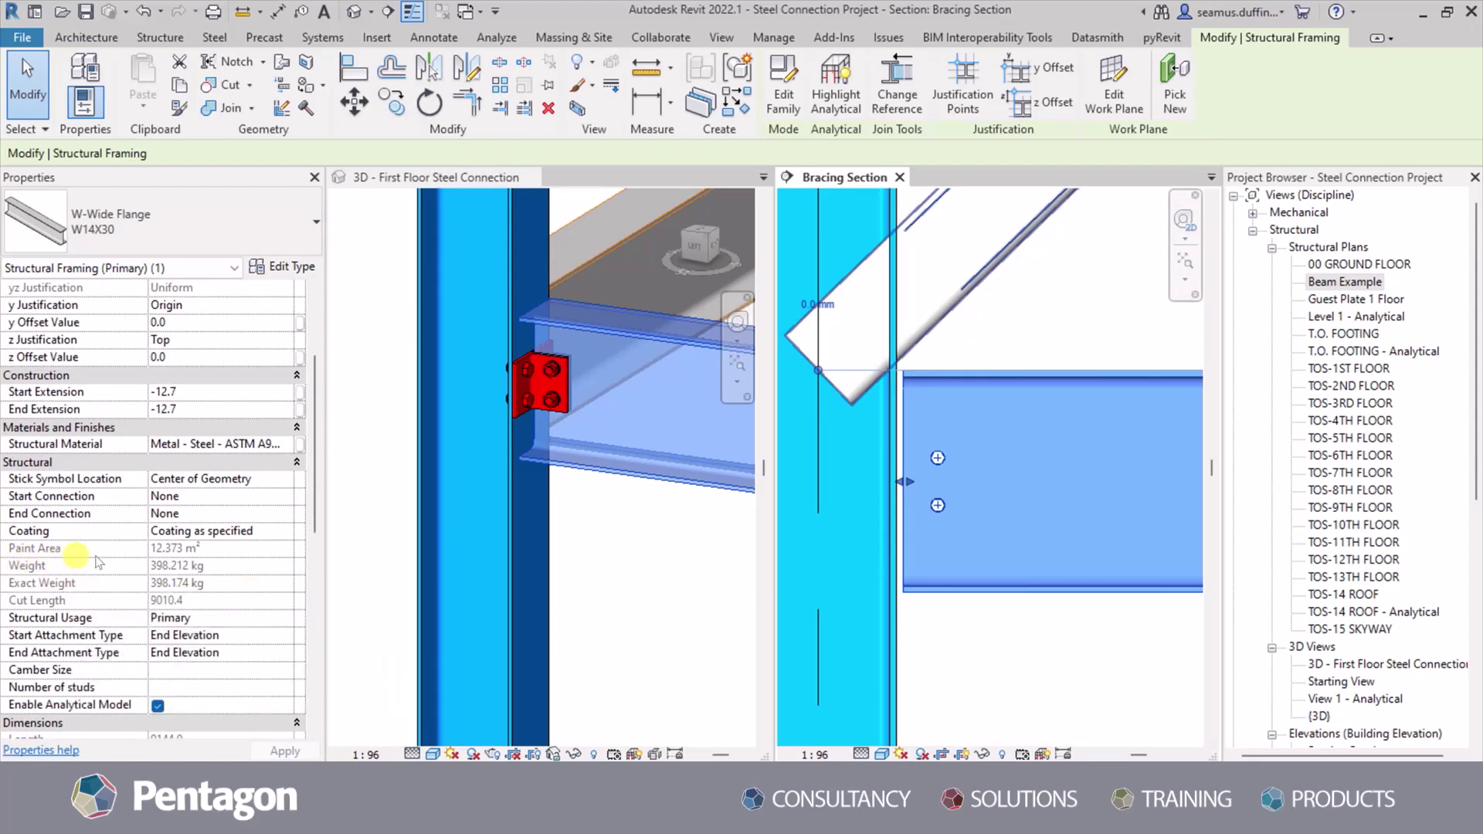
pyautogui.moveTo(35, 560)
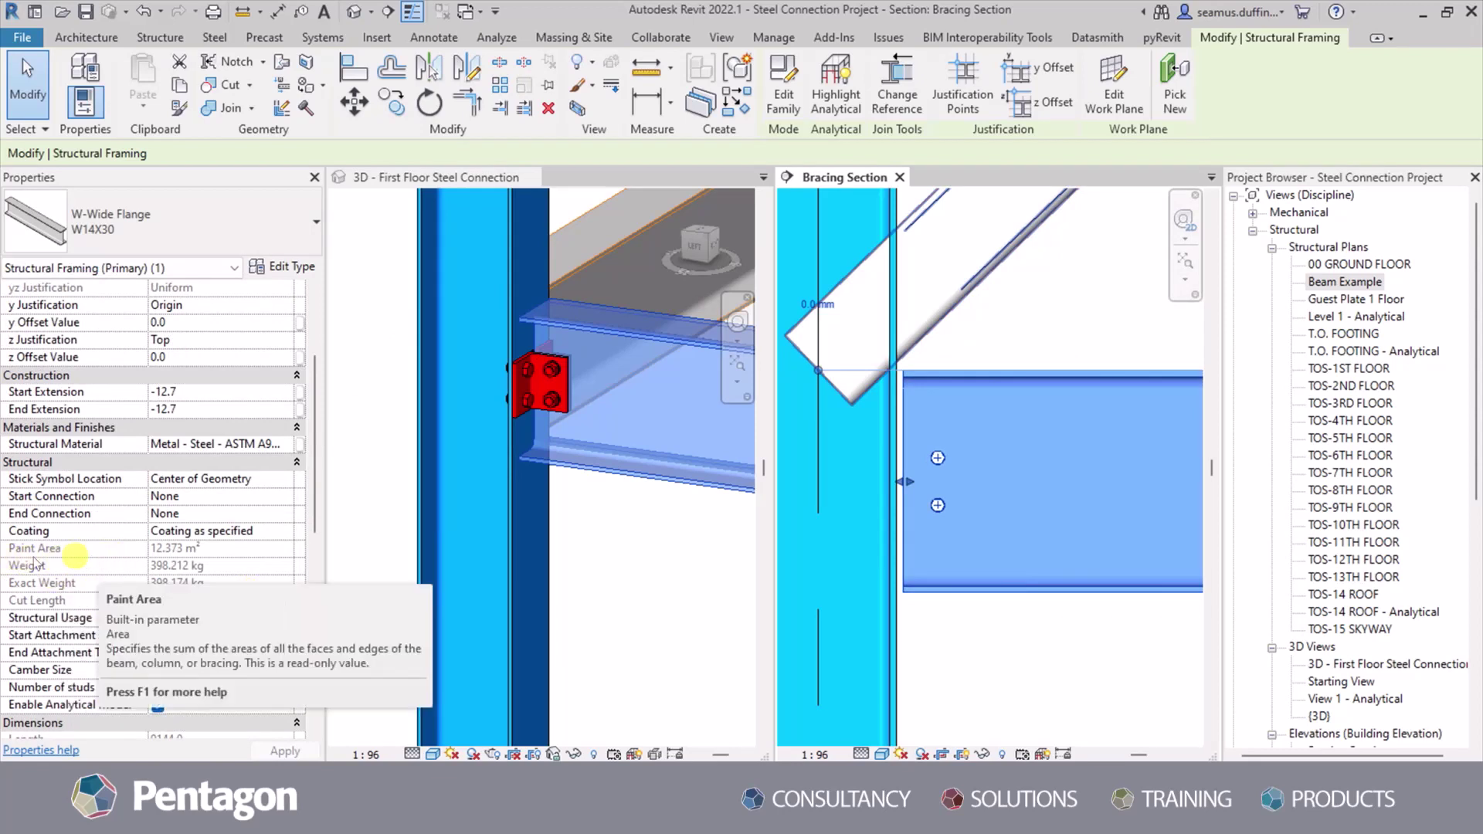
pyautogui.moveTo(104, 596)
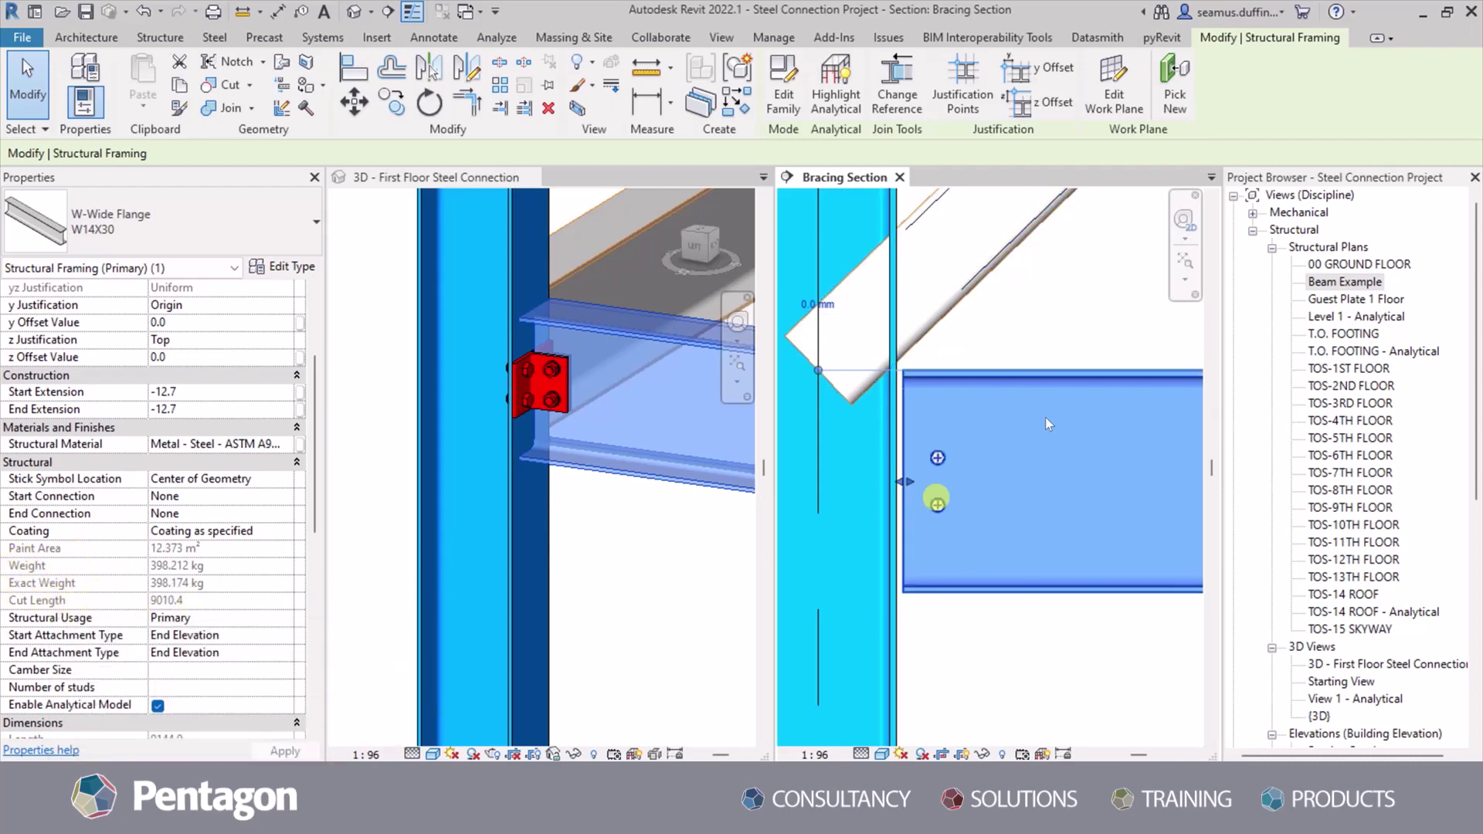
pyautogui.click(1182, 344)
pyautogui.click(1322, 286)
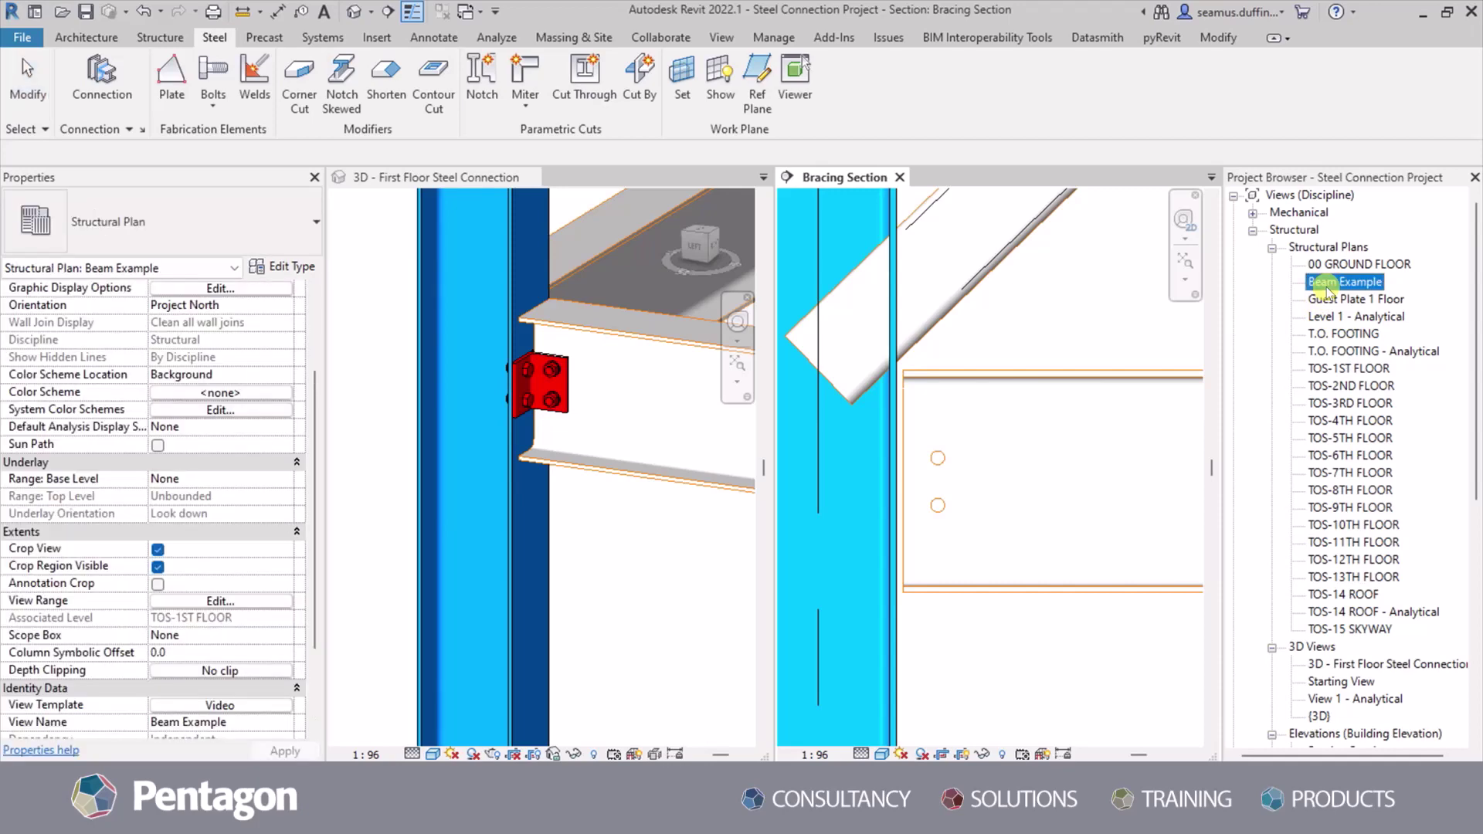
# In the Beam Example structural plan, draw another beam like the existing one using Create Similar (CS).
pyautogui.doubleClick(1324, 285)
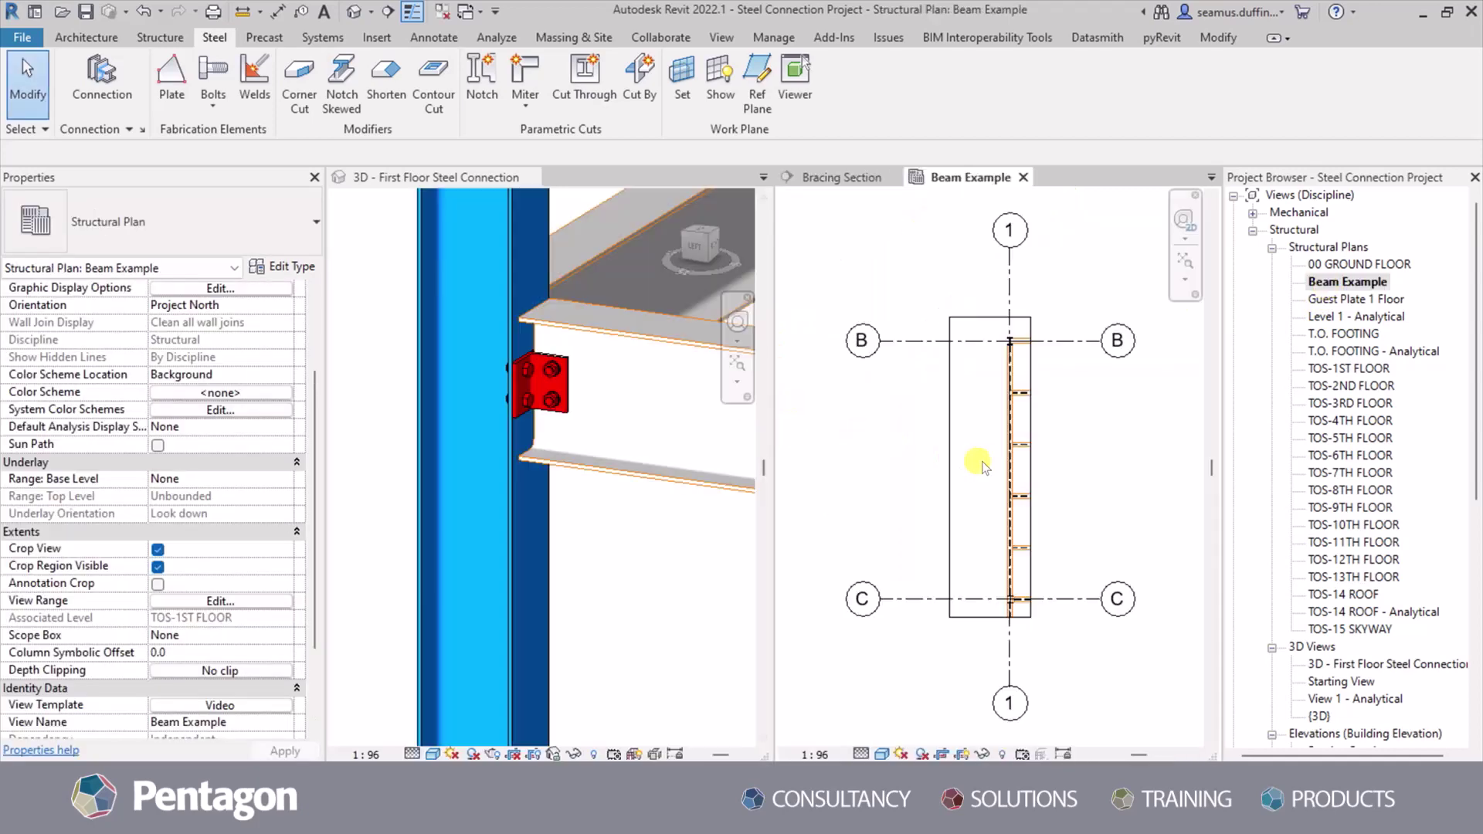
pyautogui.click(1021, 486)
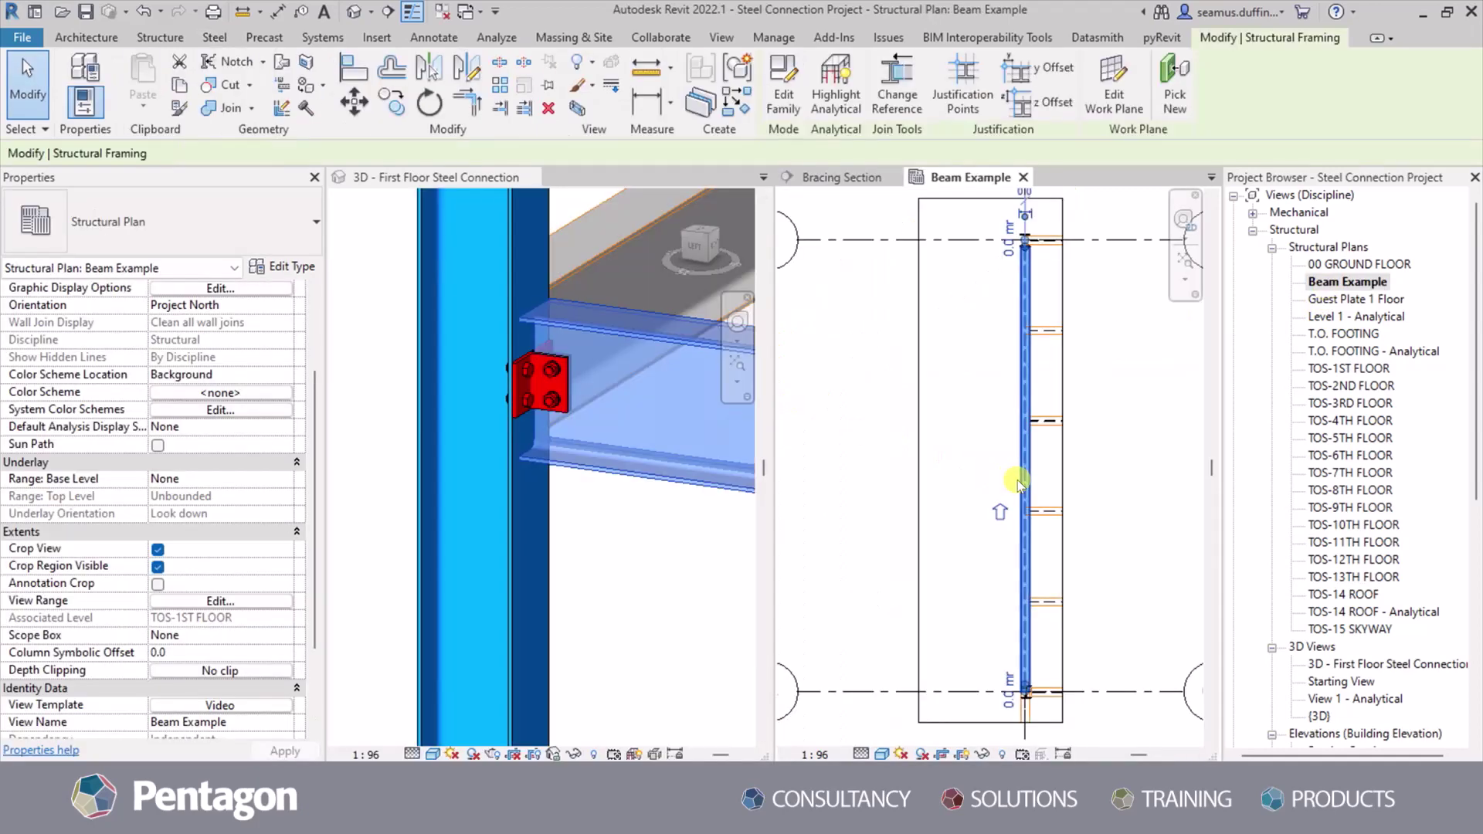
pyautogui.press('c')
pyautogui.press('s')
pyautogui.click(981, 601)
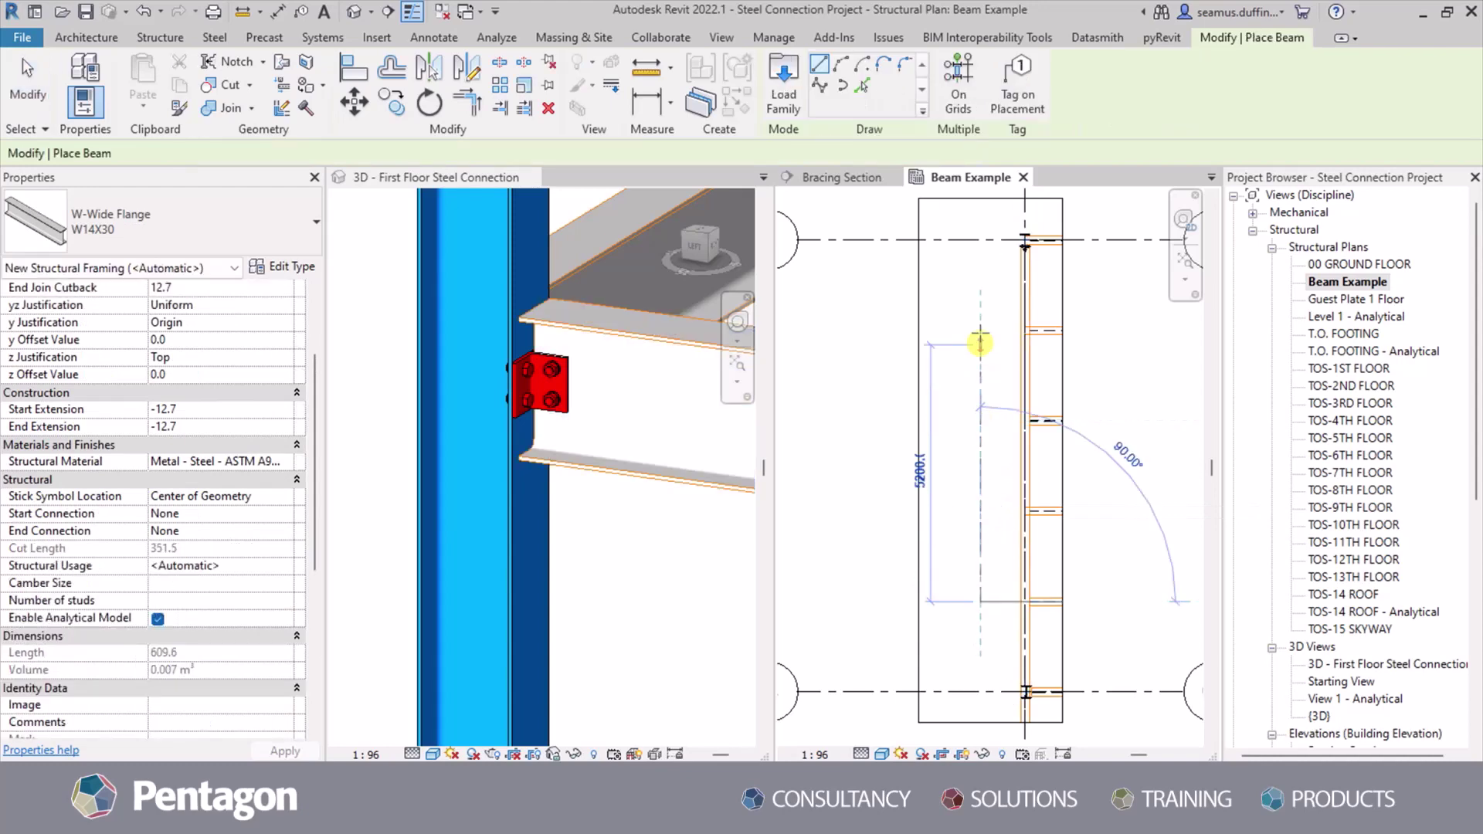
pyautogui.click(981, 321)
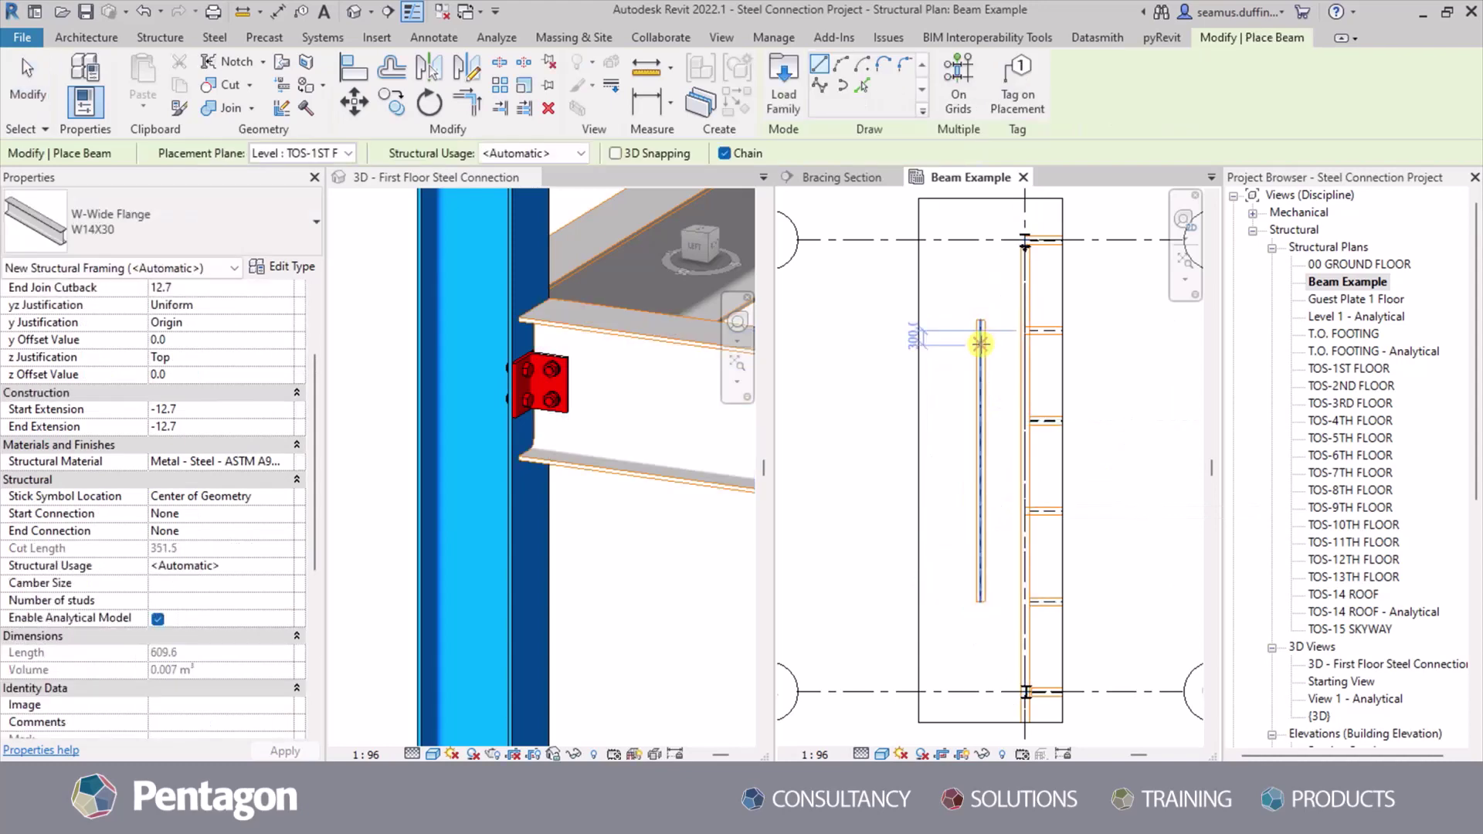
pyautogui.press('Escape')
# Select the new beam in the Beam Example plan and in the 3D view.
pyautogui.click(981, 345)
pyautogui.scroll(-5, 146, 553)
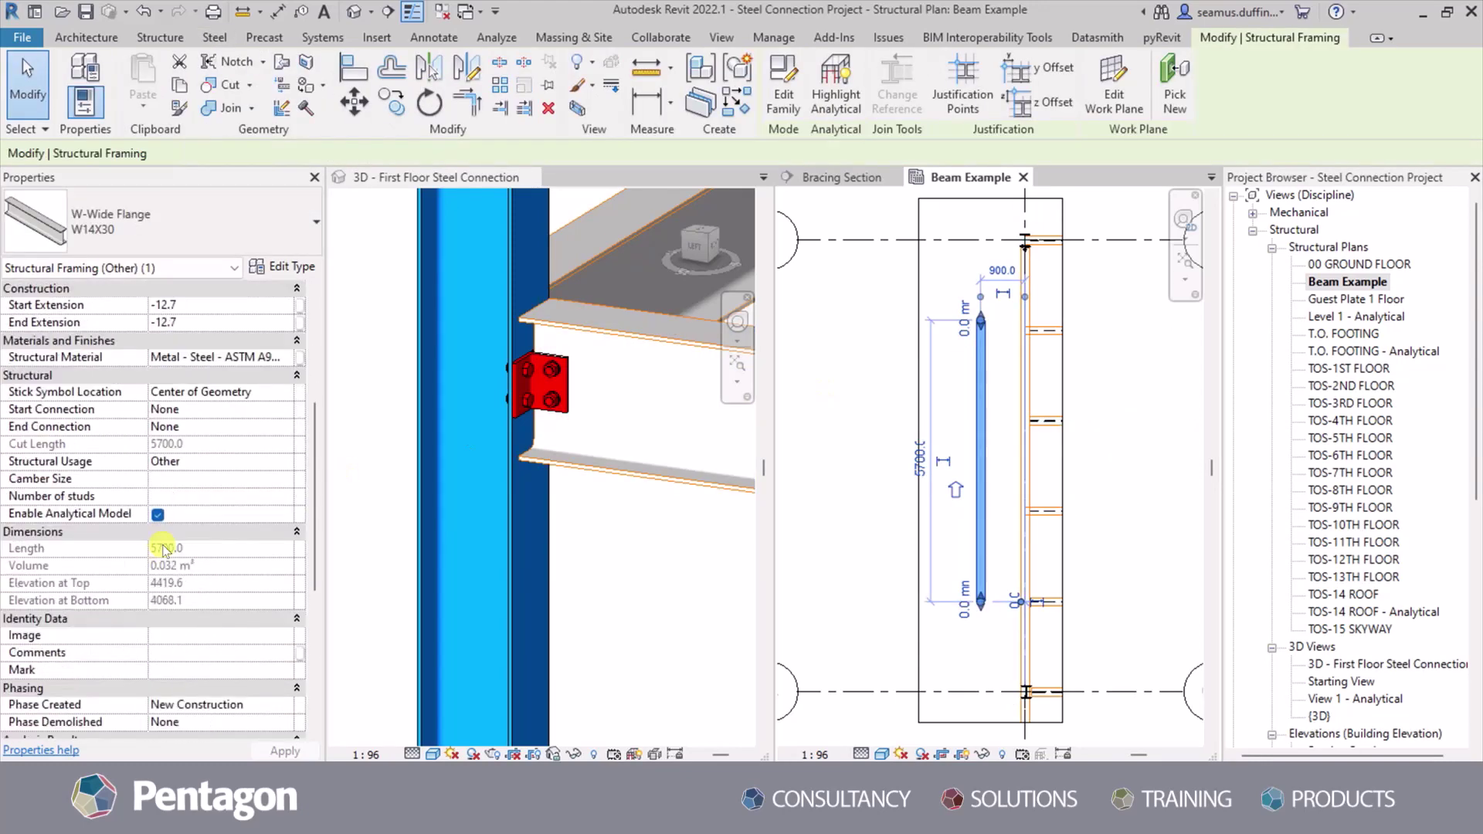
pyautogui.scroll(-5, 139, 569)
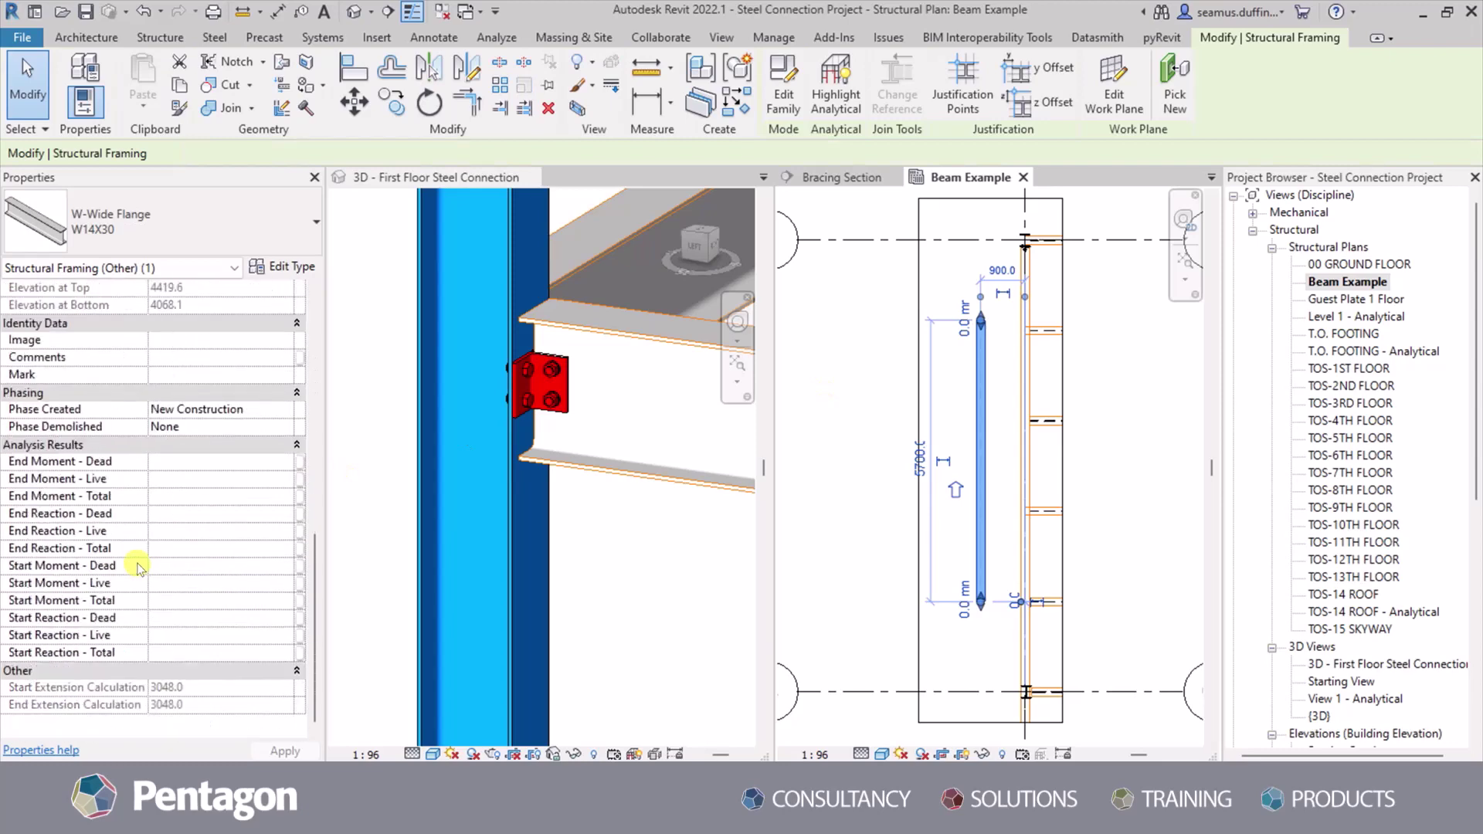
pyautogui.scroll(10, 139, 569)
pyautogui.click(390, 238)
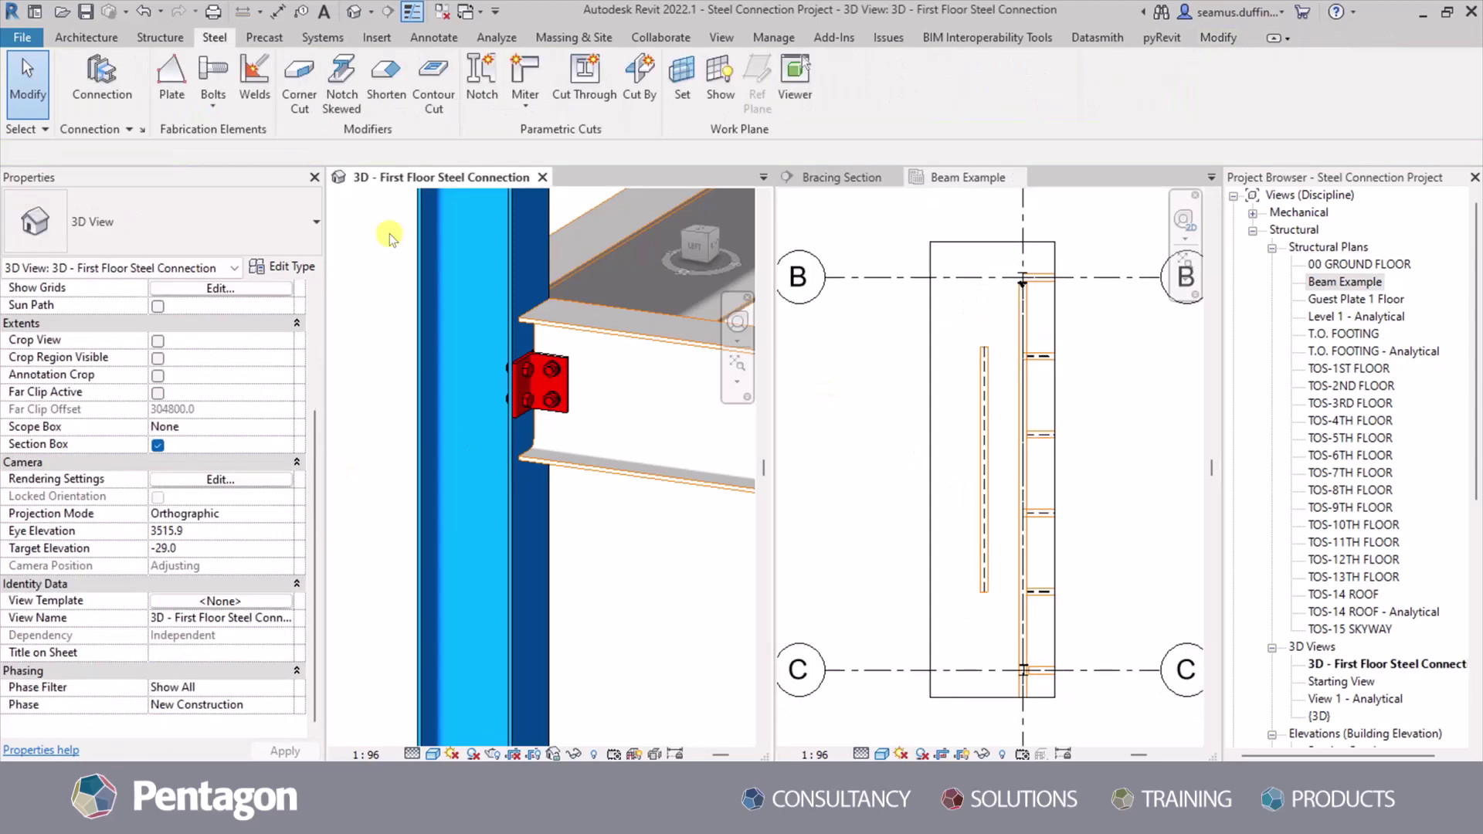
pyautogui.click(575, 320)
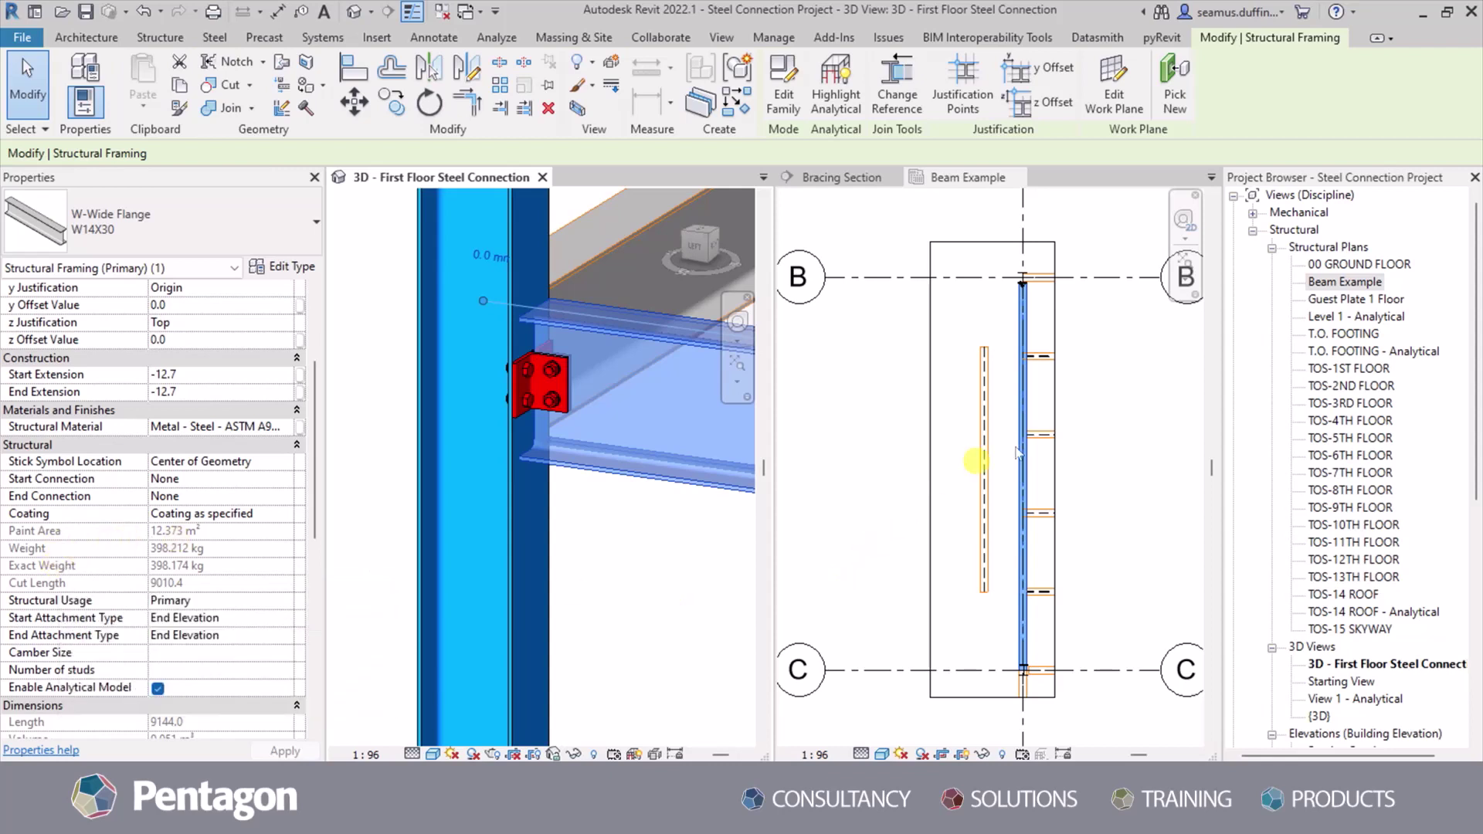
pyautogui.click(1026, 400)
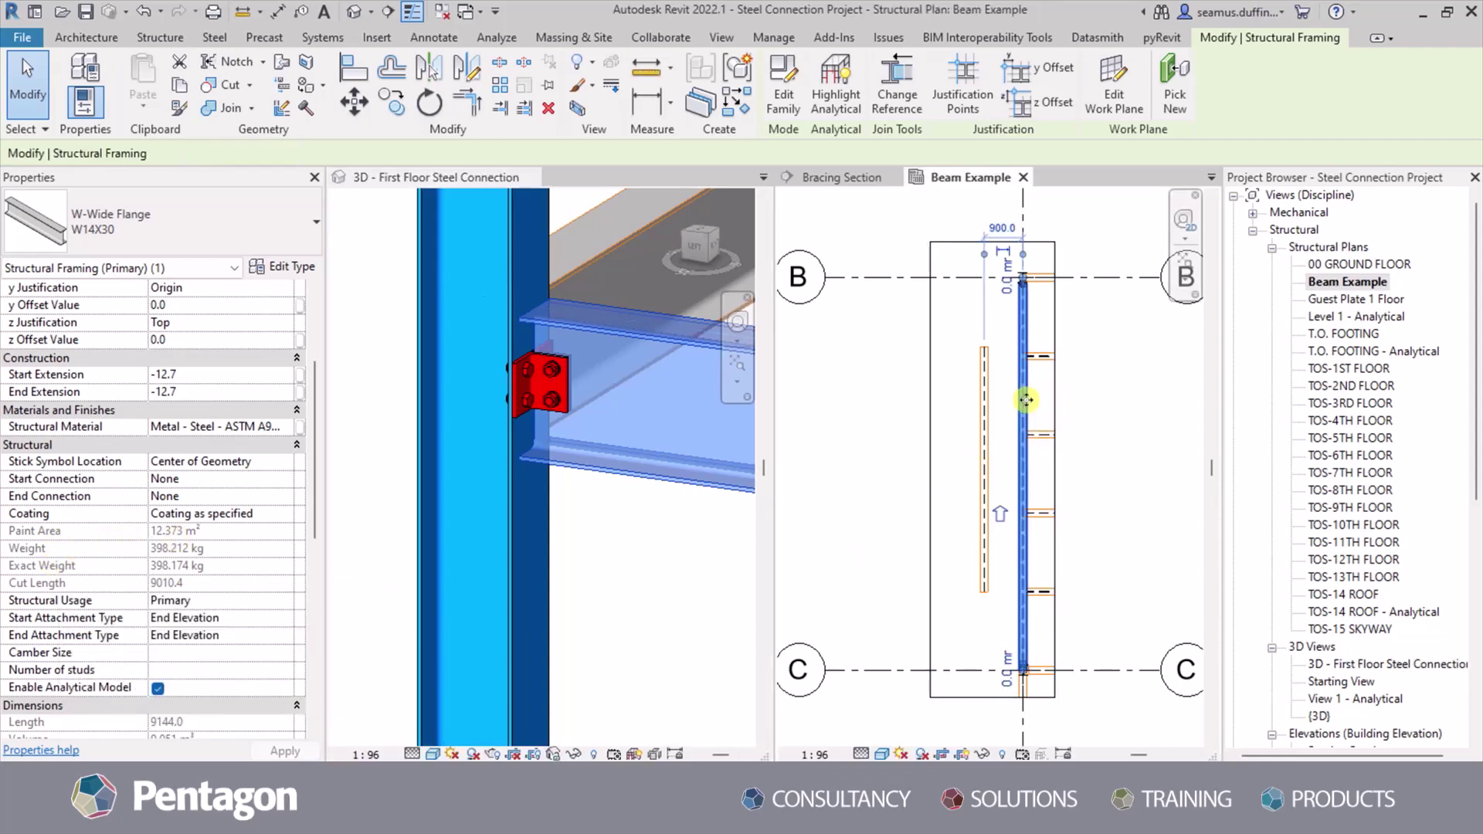
pyautogui.scroll(4, 1019, 281)
pyautogui.scroll(5, 1019, 286)
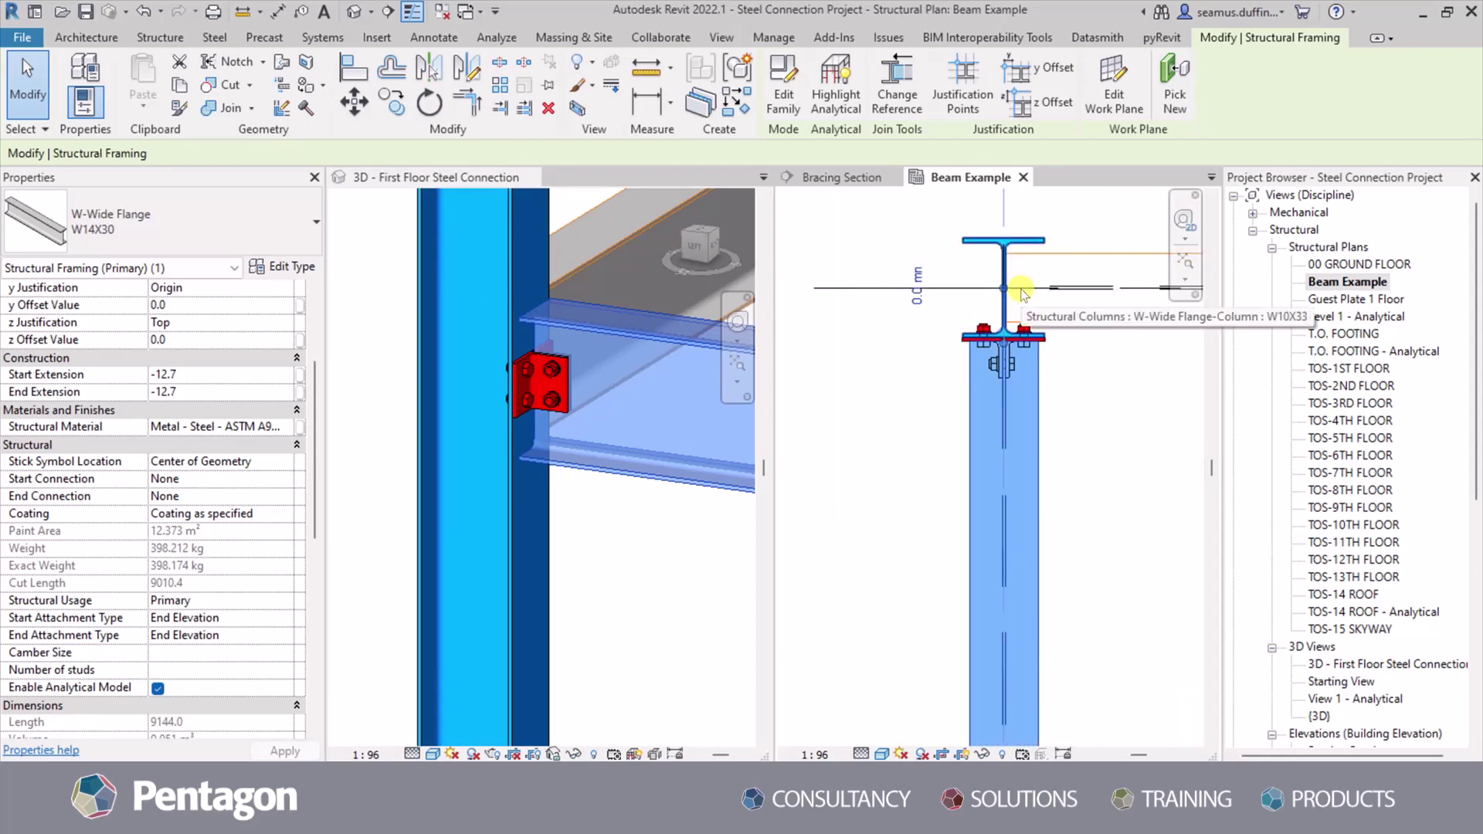
pyautogui.scroll(-2, 1021, 295)
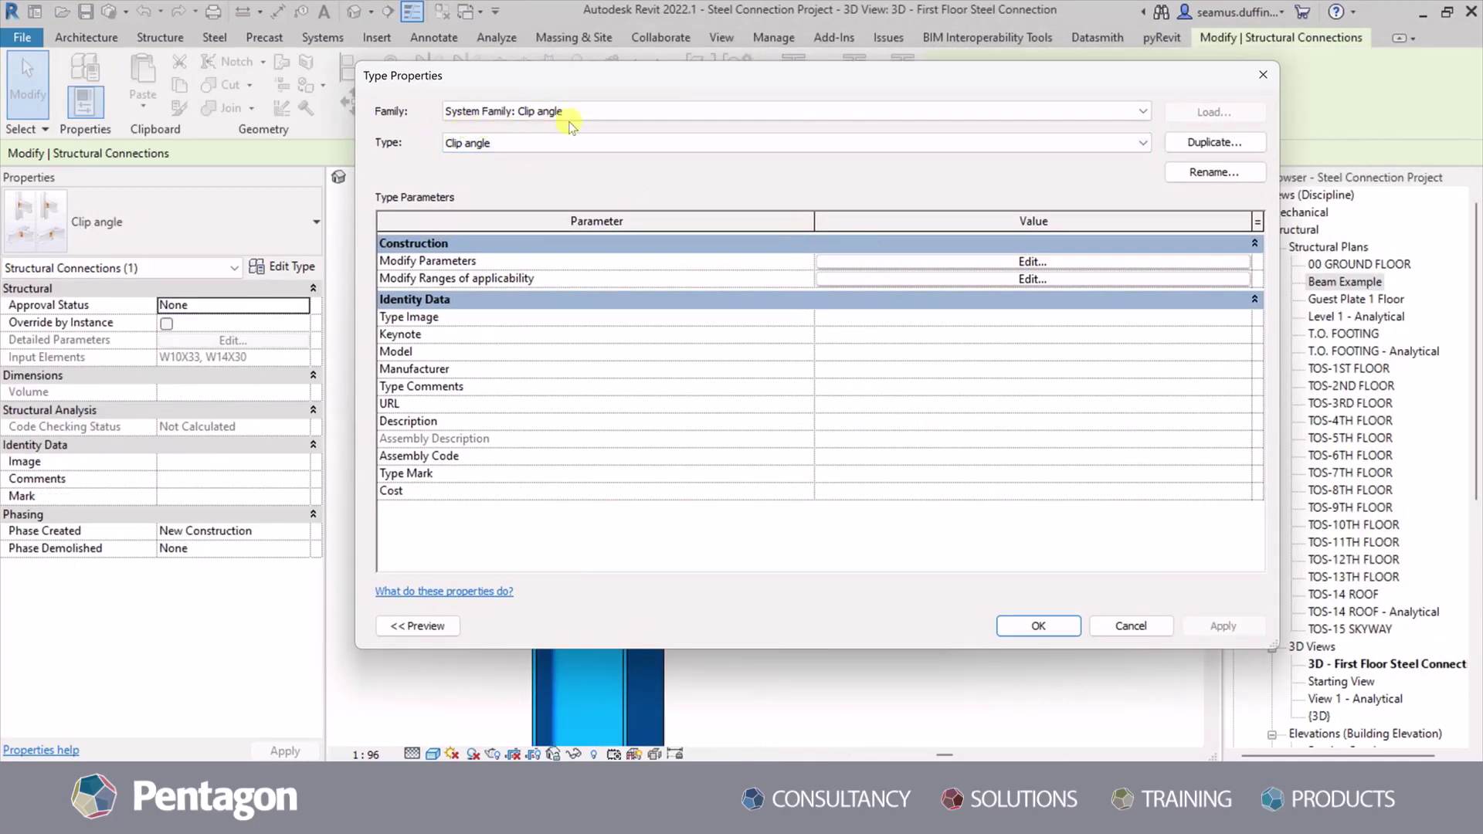
# Change the clip angle connection's Group 1 vertical bolt lines to 3 and confirm the edit.
pyautogui.click(895, 263)
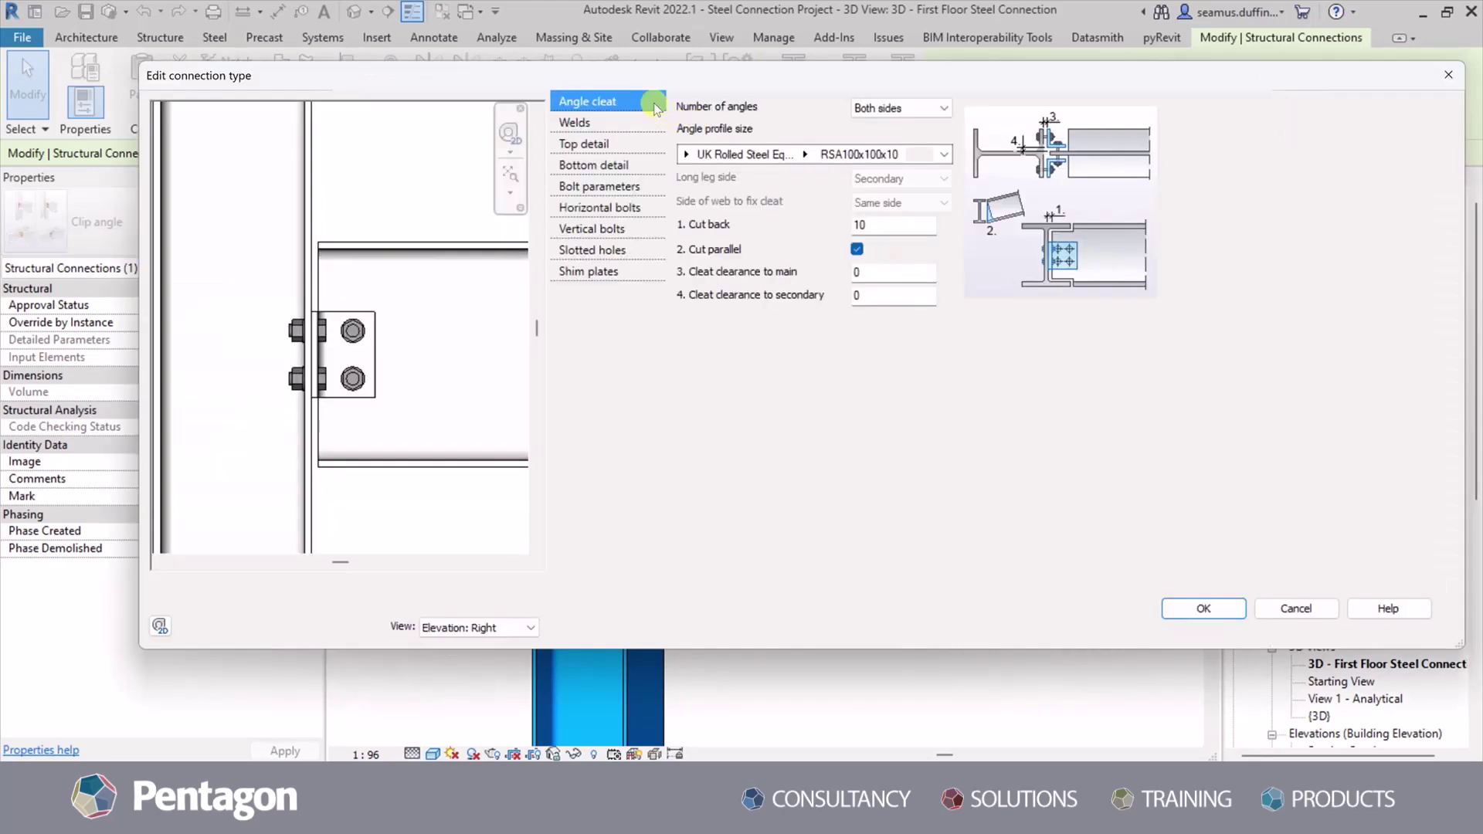
pyautogui.click(619, 125)
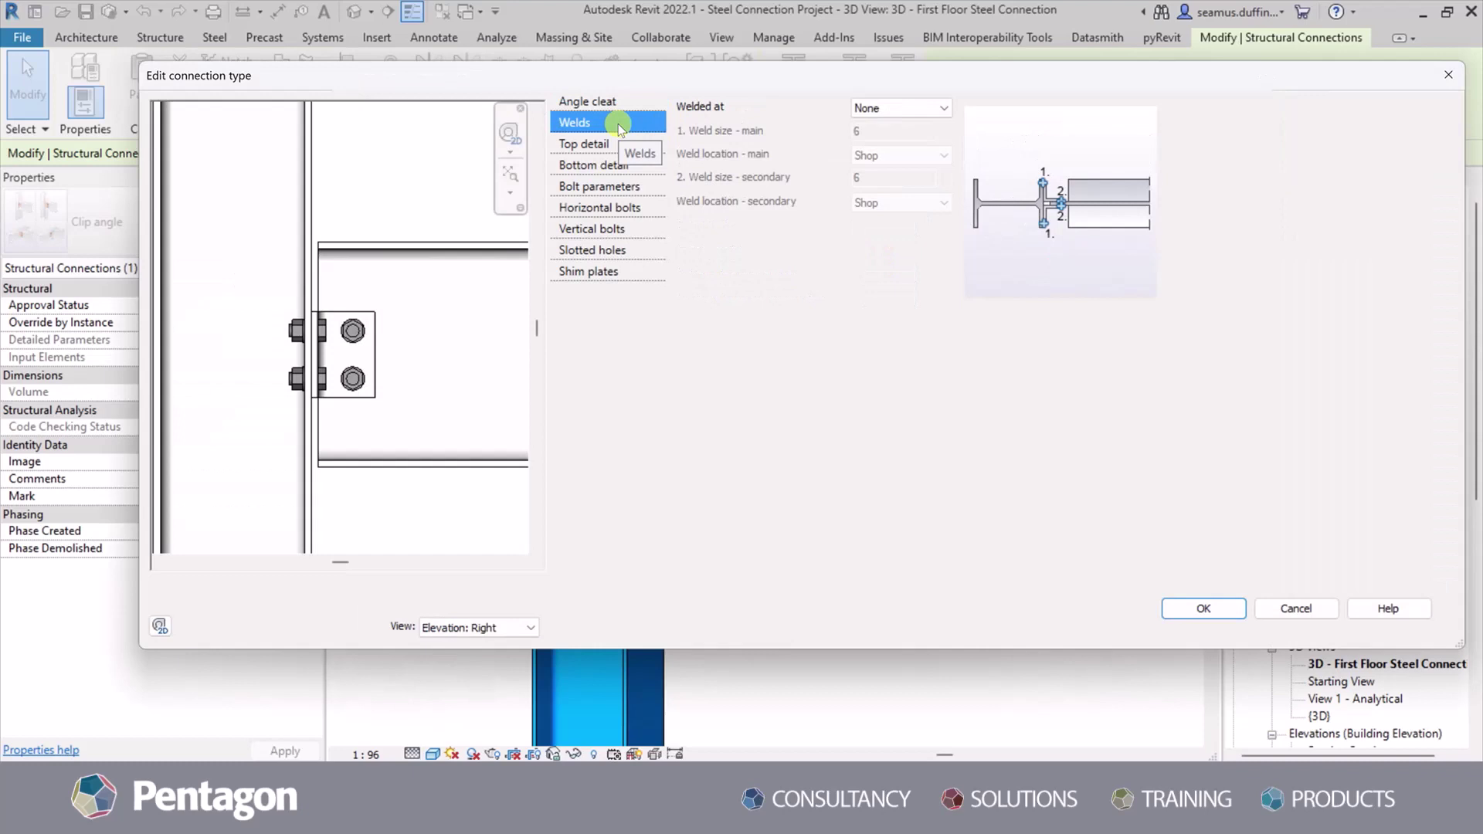
pyautogui.click(619, 145)
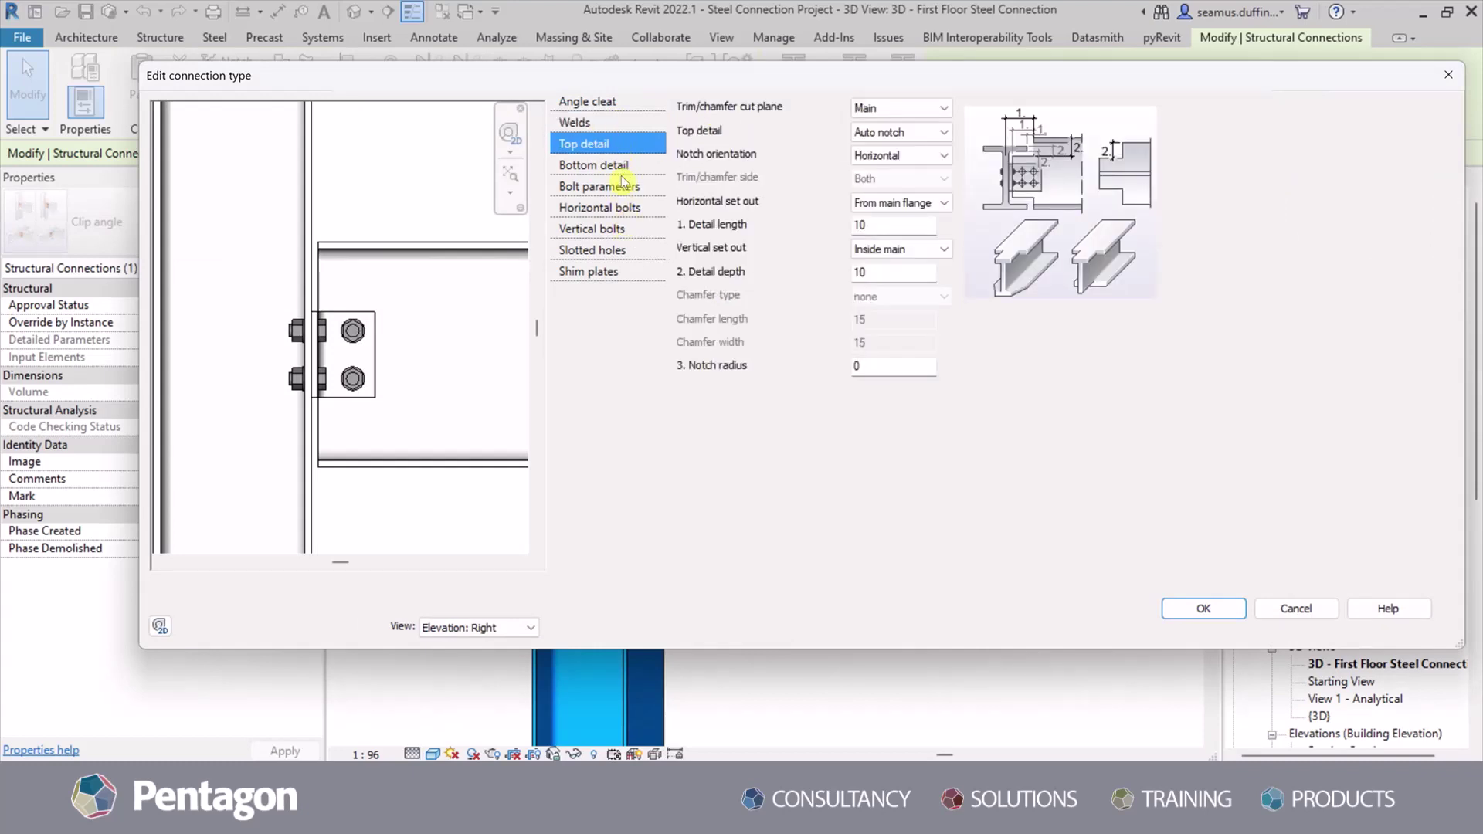
pyautogui.click(610, 229)
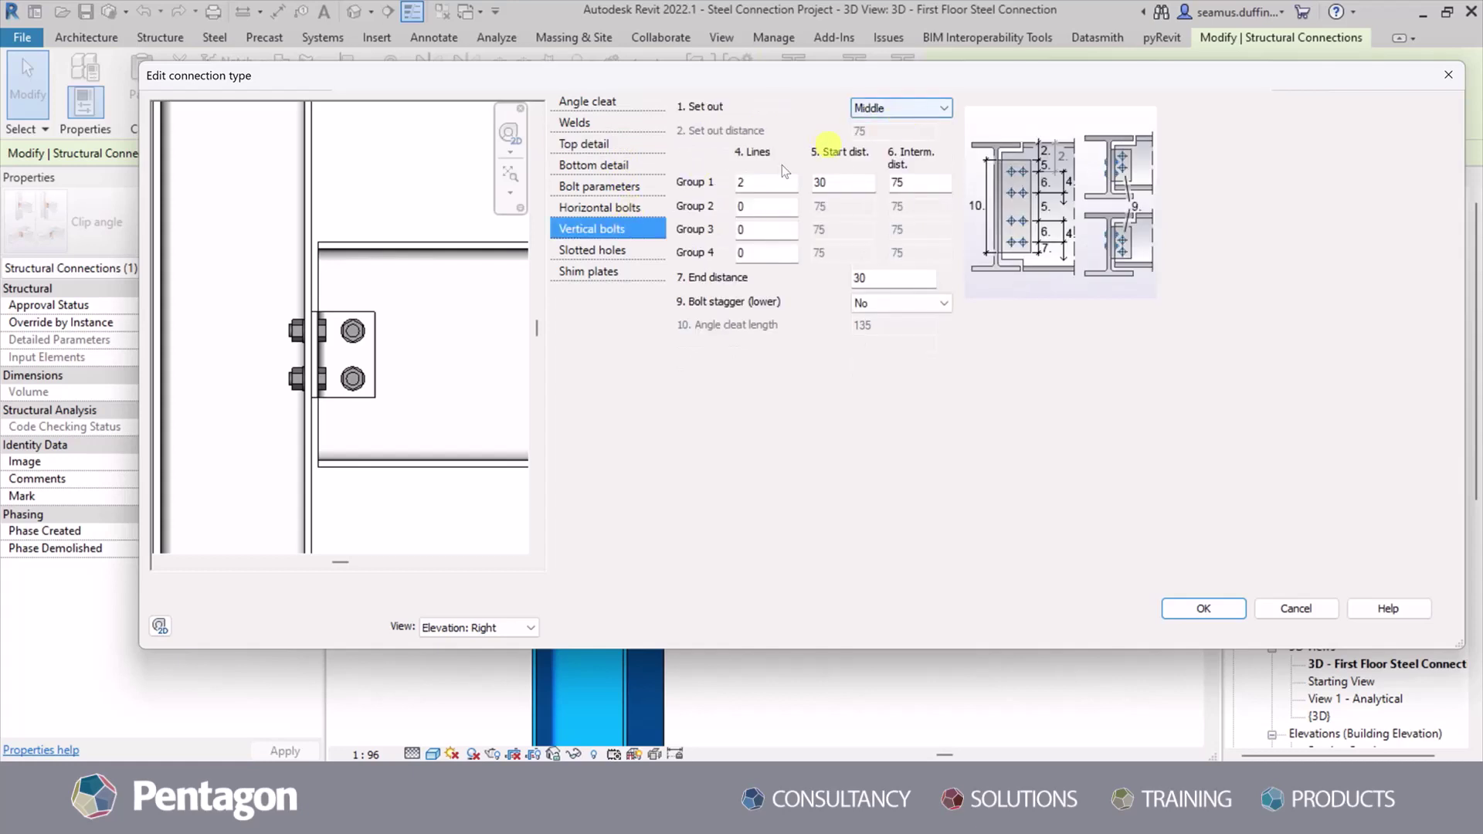
pyautogui.doubleClick(741, 183)
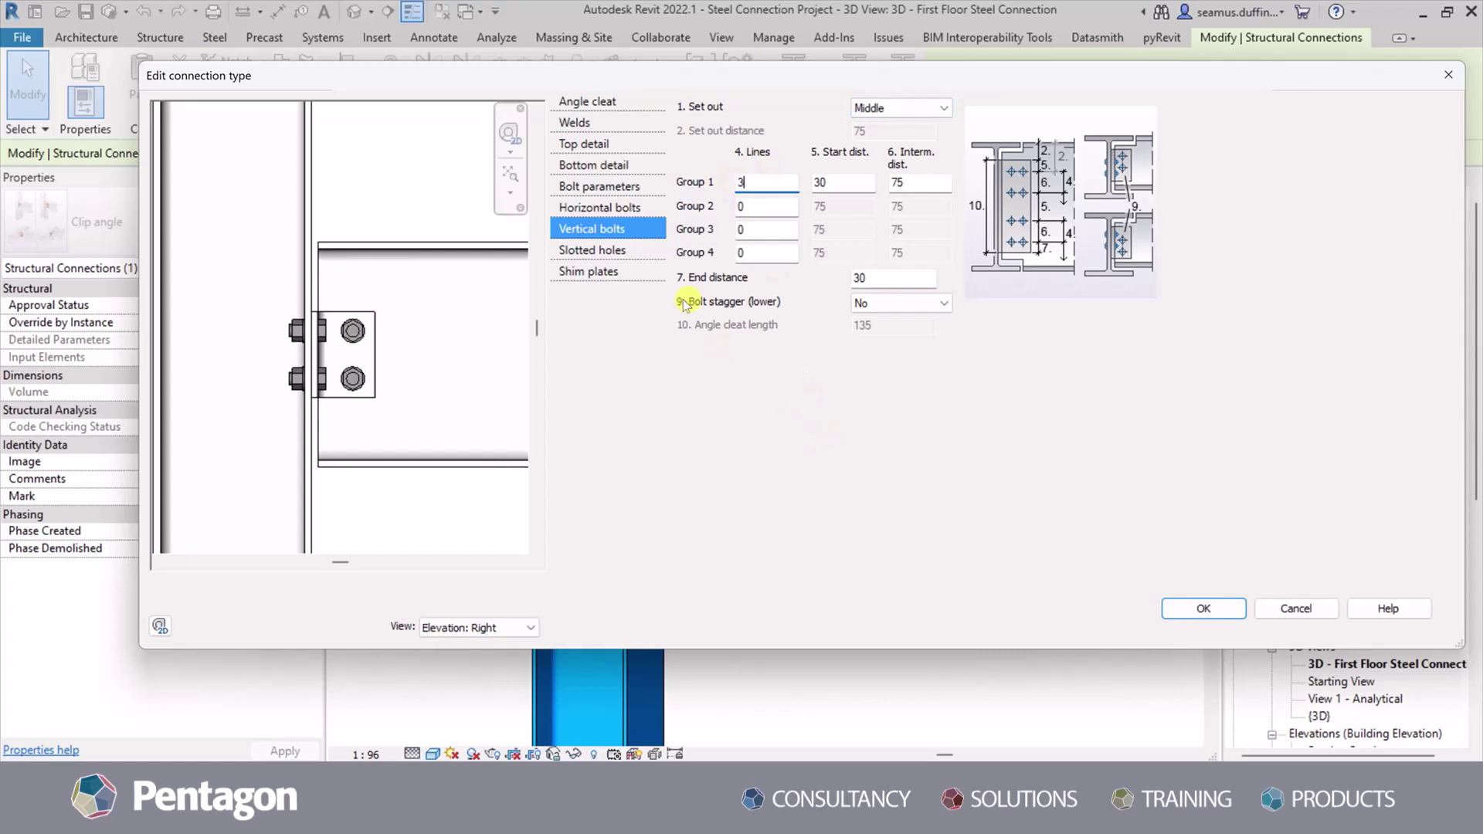
pyautogui.click(772, 206)
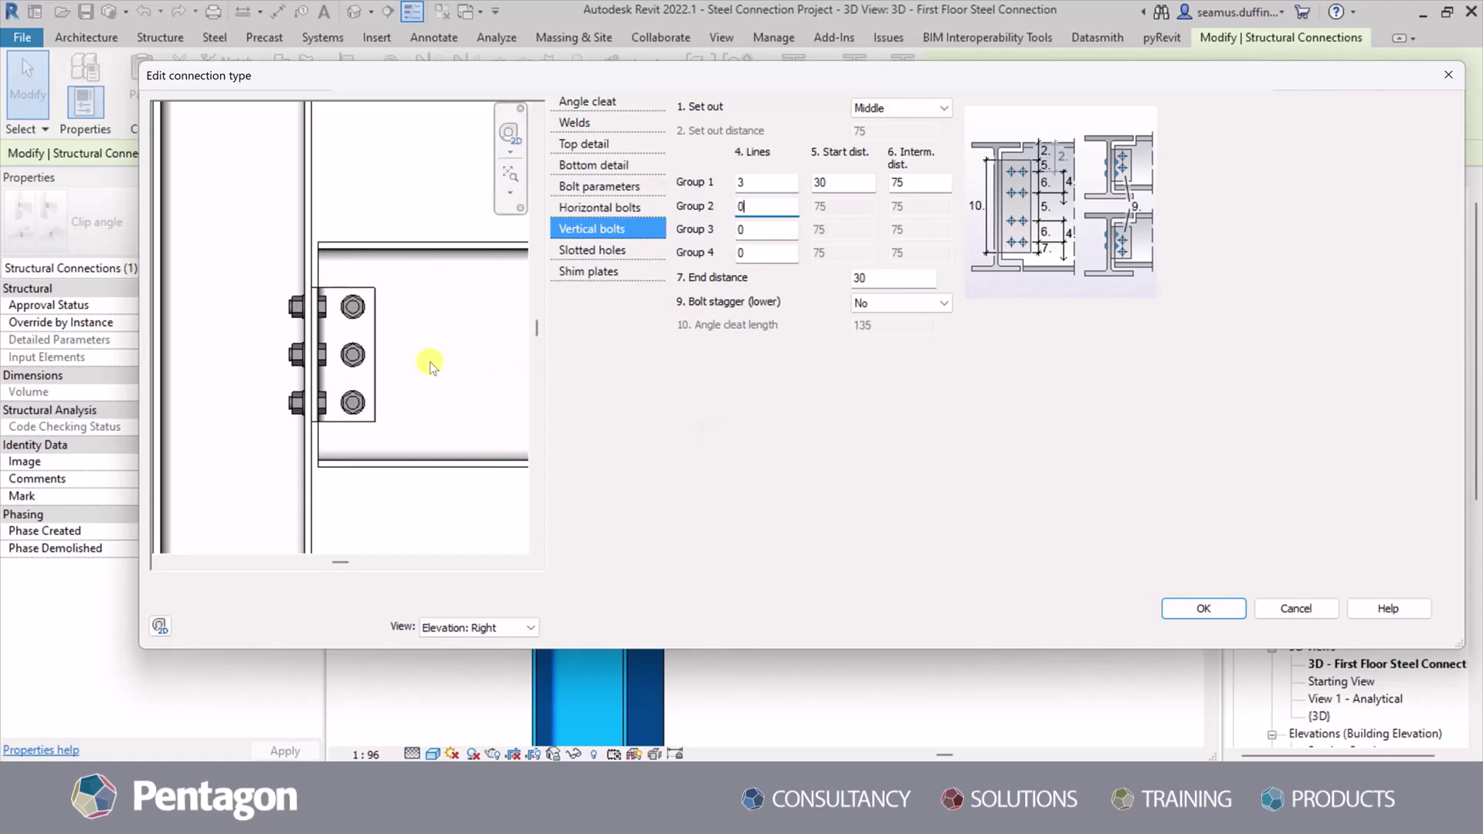
pyautogui.click(1233, 605)
# Temporarily hide the clip angle connection, then reveal it again.
pyautogui.click(674, 435)
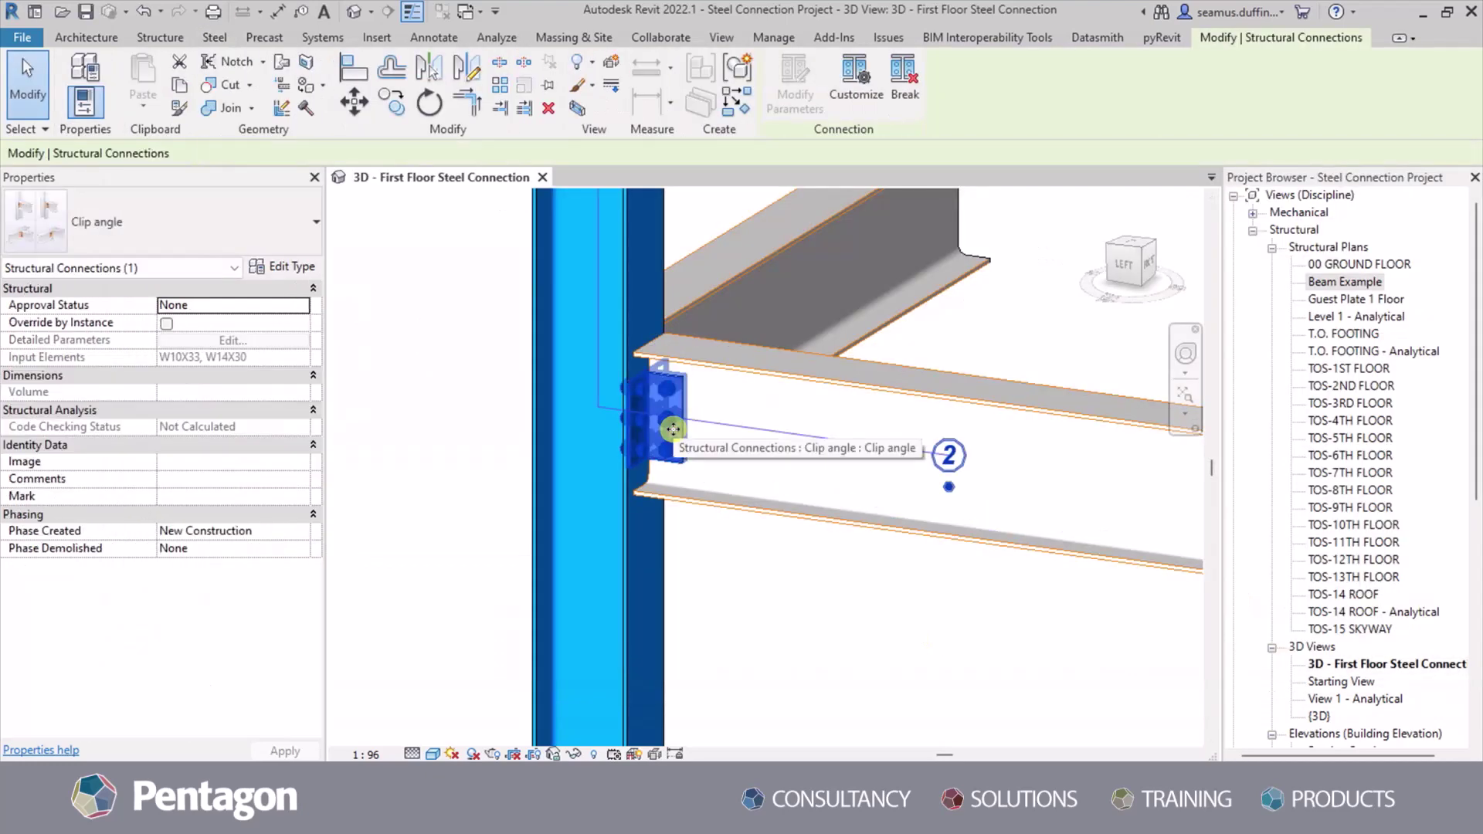
pyautogui.press('h')
pyautogui.press('h')
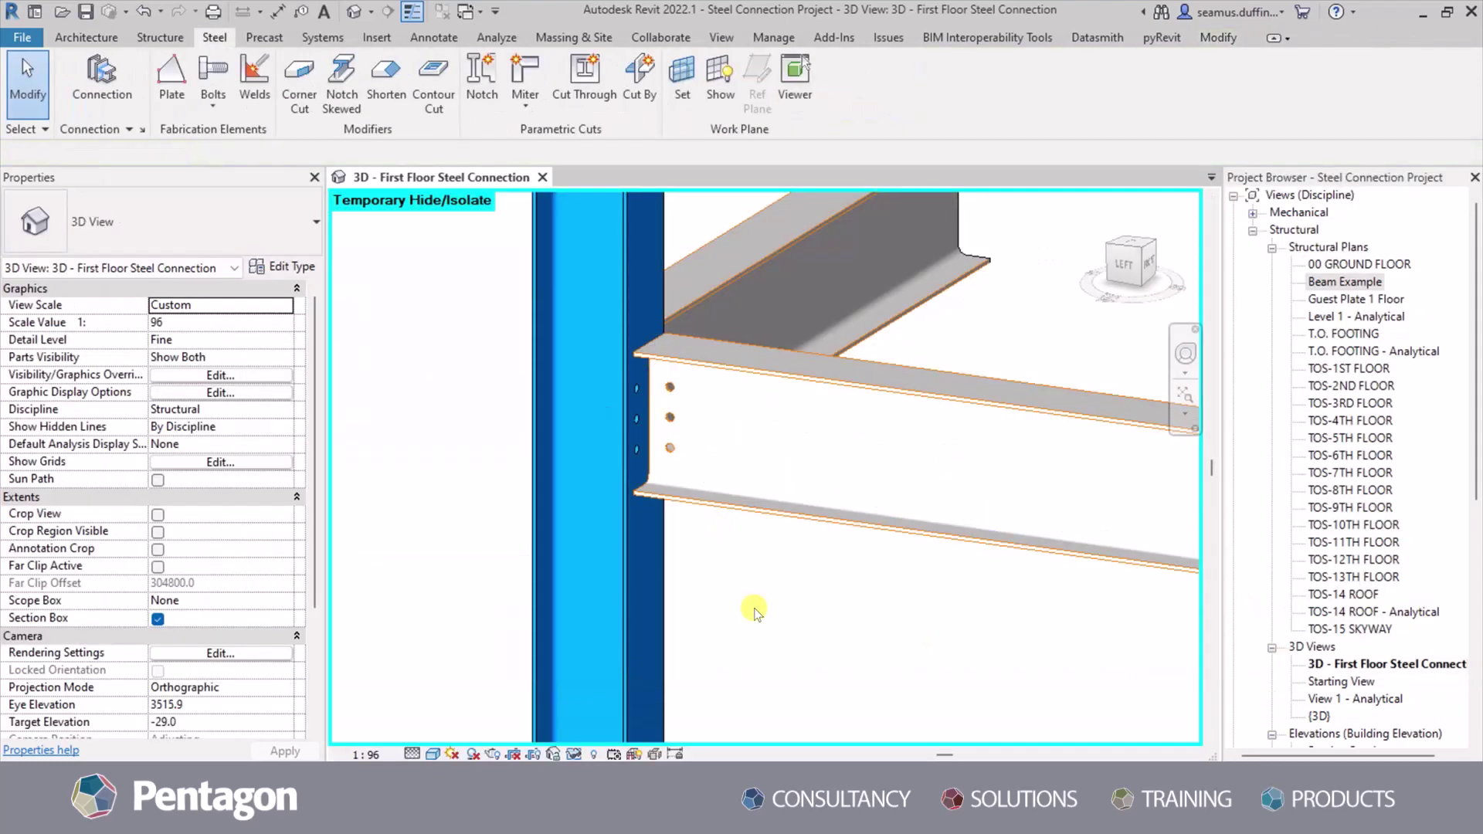
pyautogui.press('h')
pyautogui.press('r')
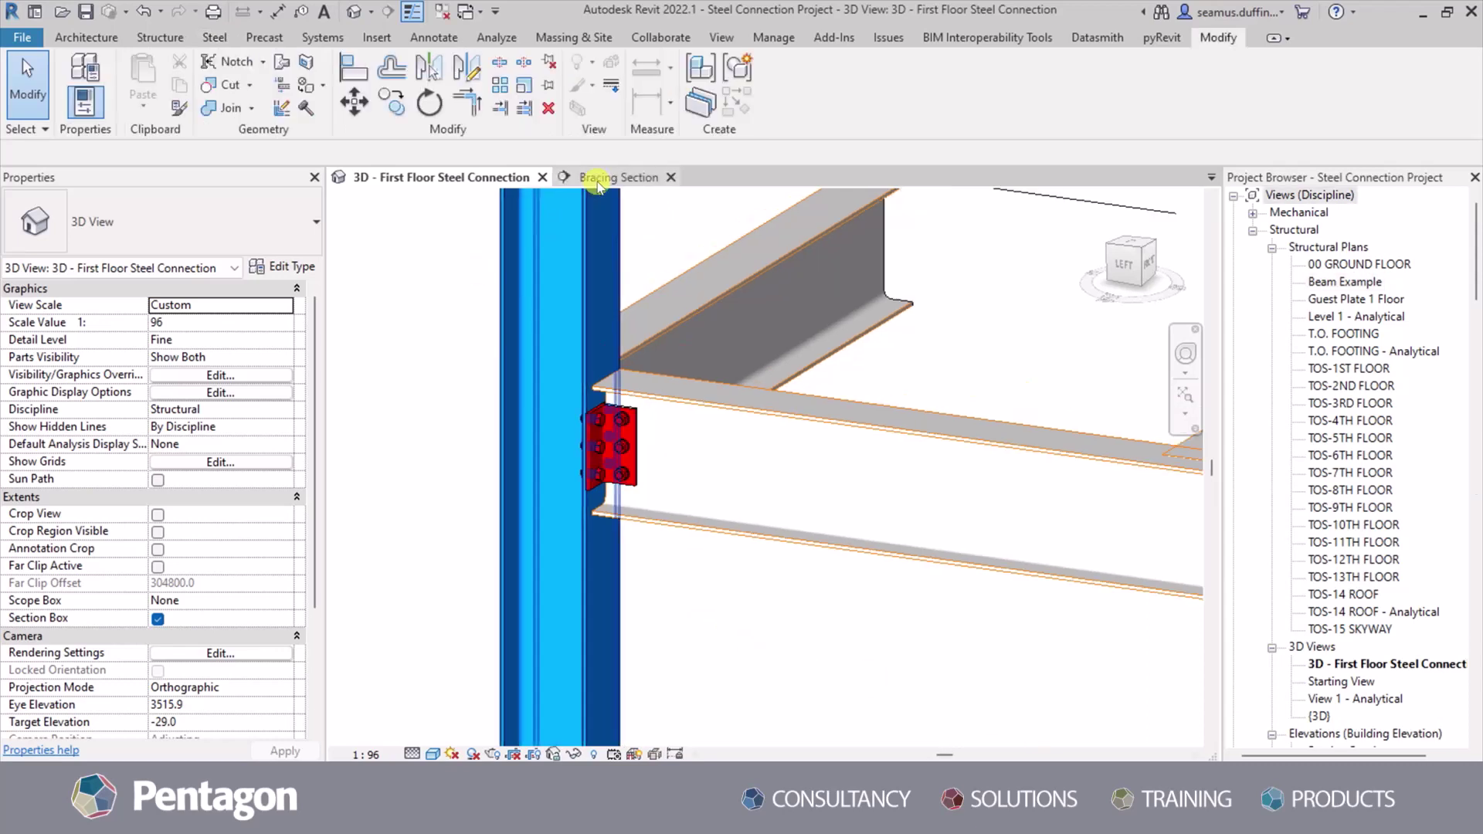
# In the Bracing Section, tag the beam with a W14X30 type tag whose leader extends right.
pyautogui.click(598, 182)
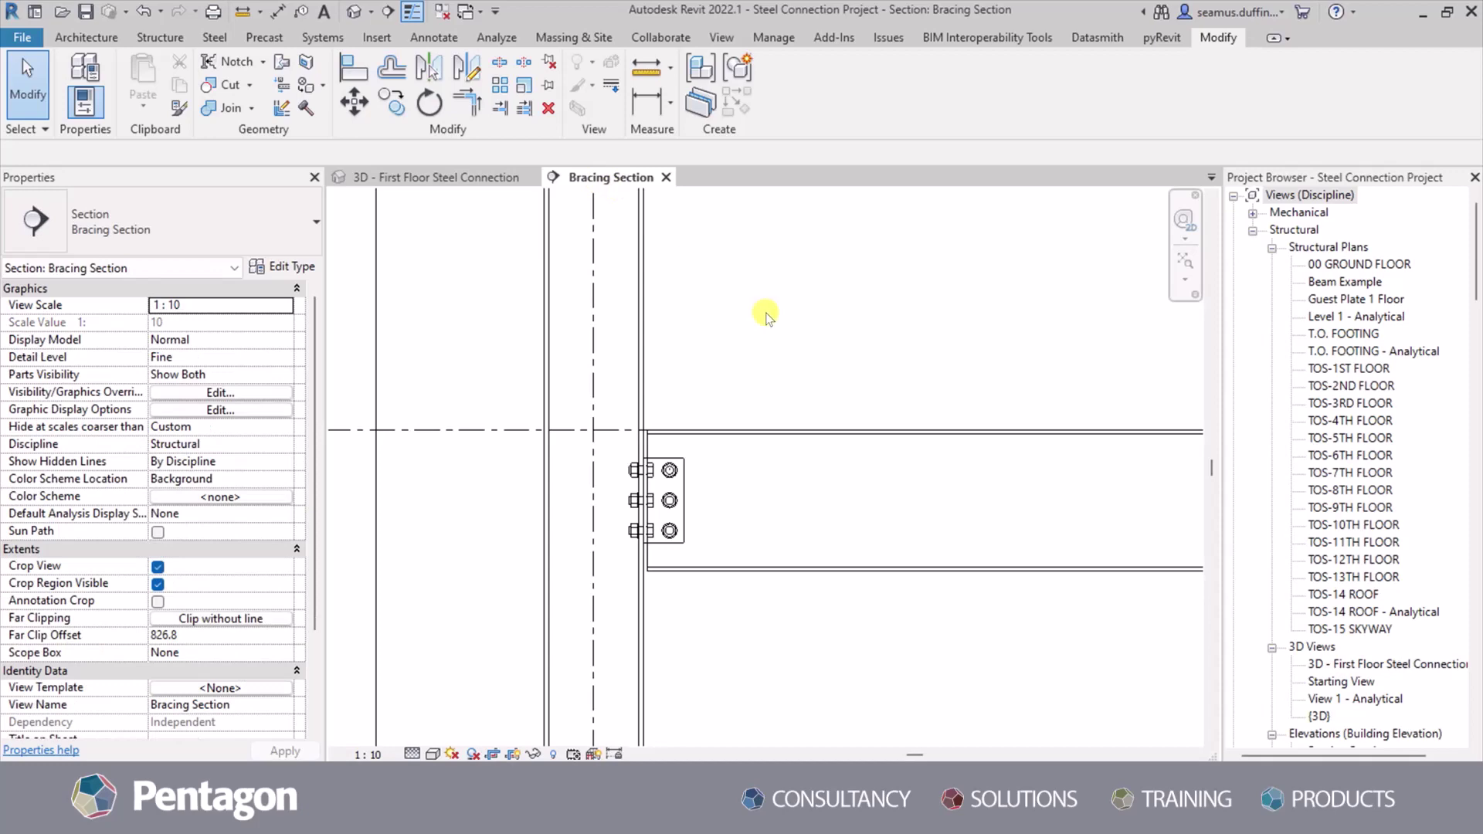
pyautogui.press('t')
pyautogui.press('g')
pyautogui.click(762, 426)
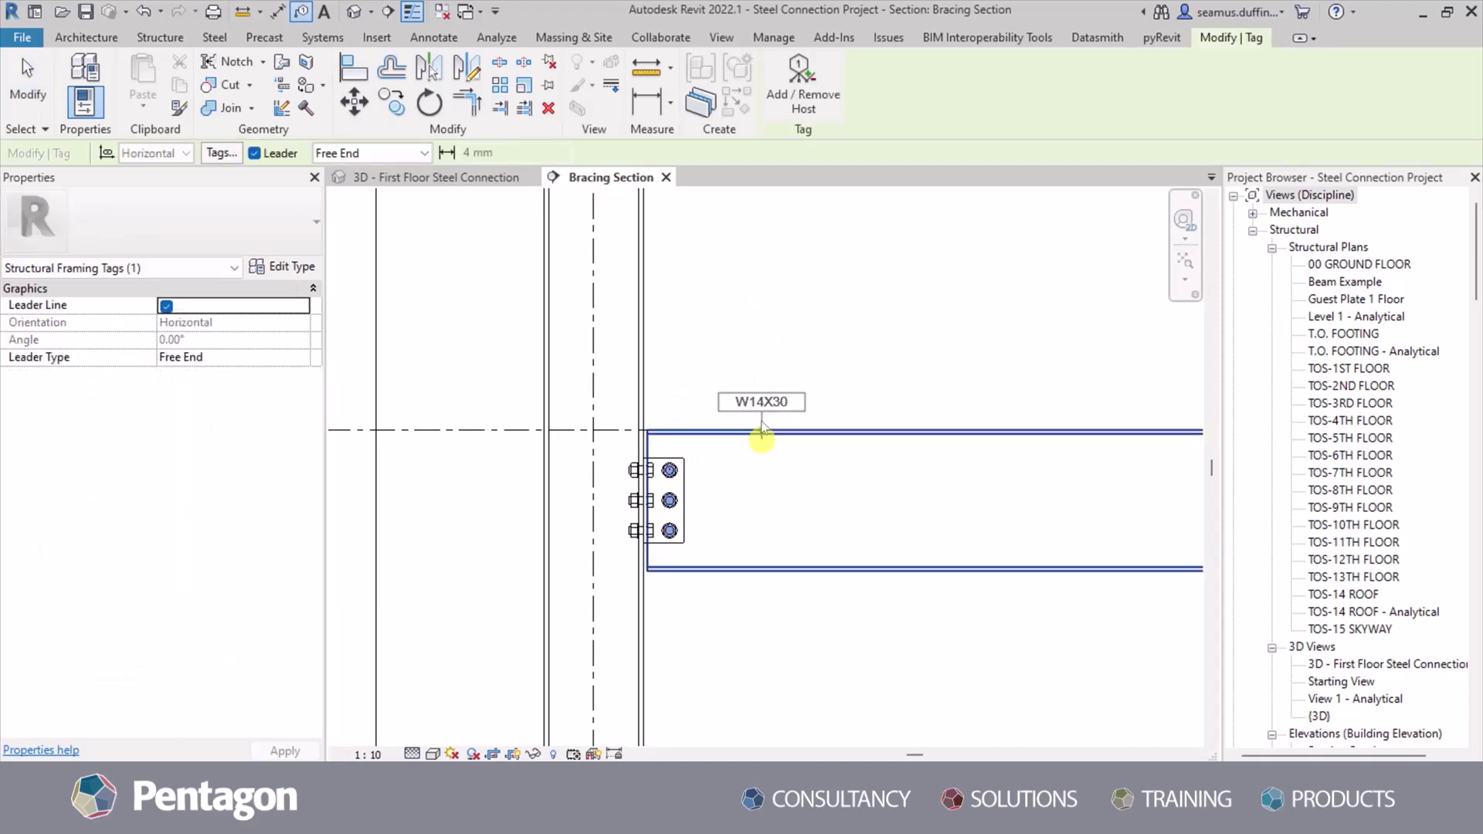
pyautogui.click(762, 376)
pyautogui.click(853, 376)
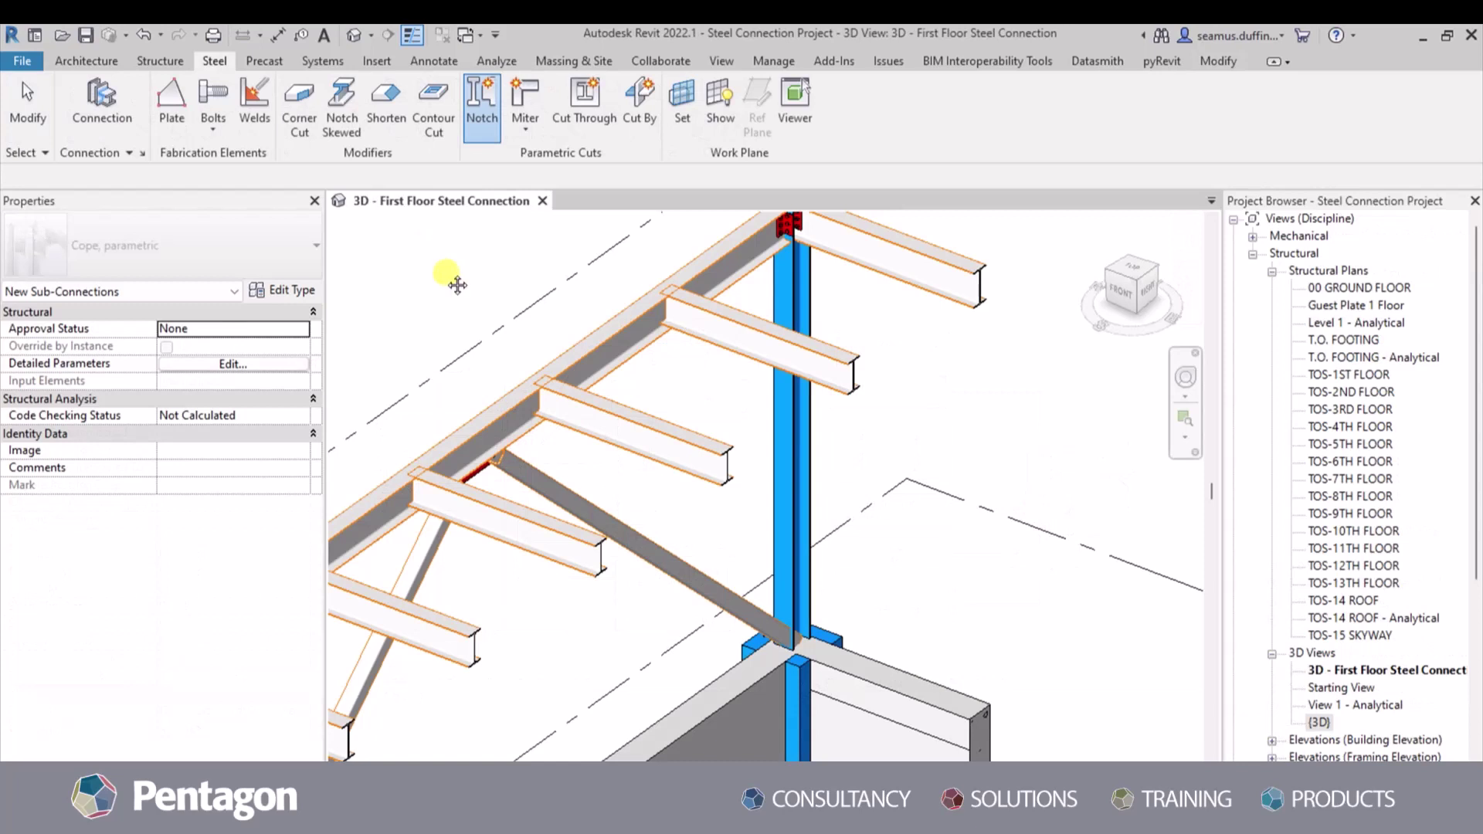
# Create a parametric cope notching the W12X26 beam where it meets the W14X30 beam.
pyautogui.moveTo(446, 281); pyautogui.dragTo(540, 250, button='middle')
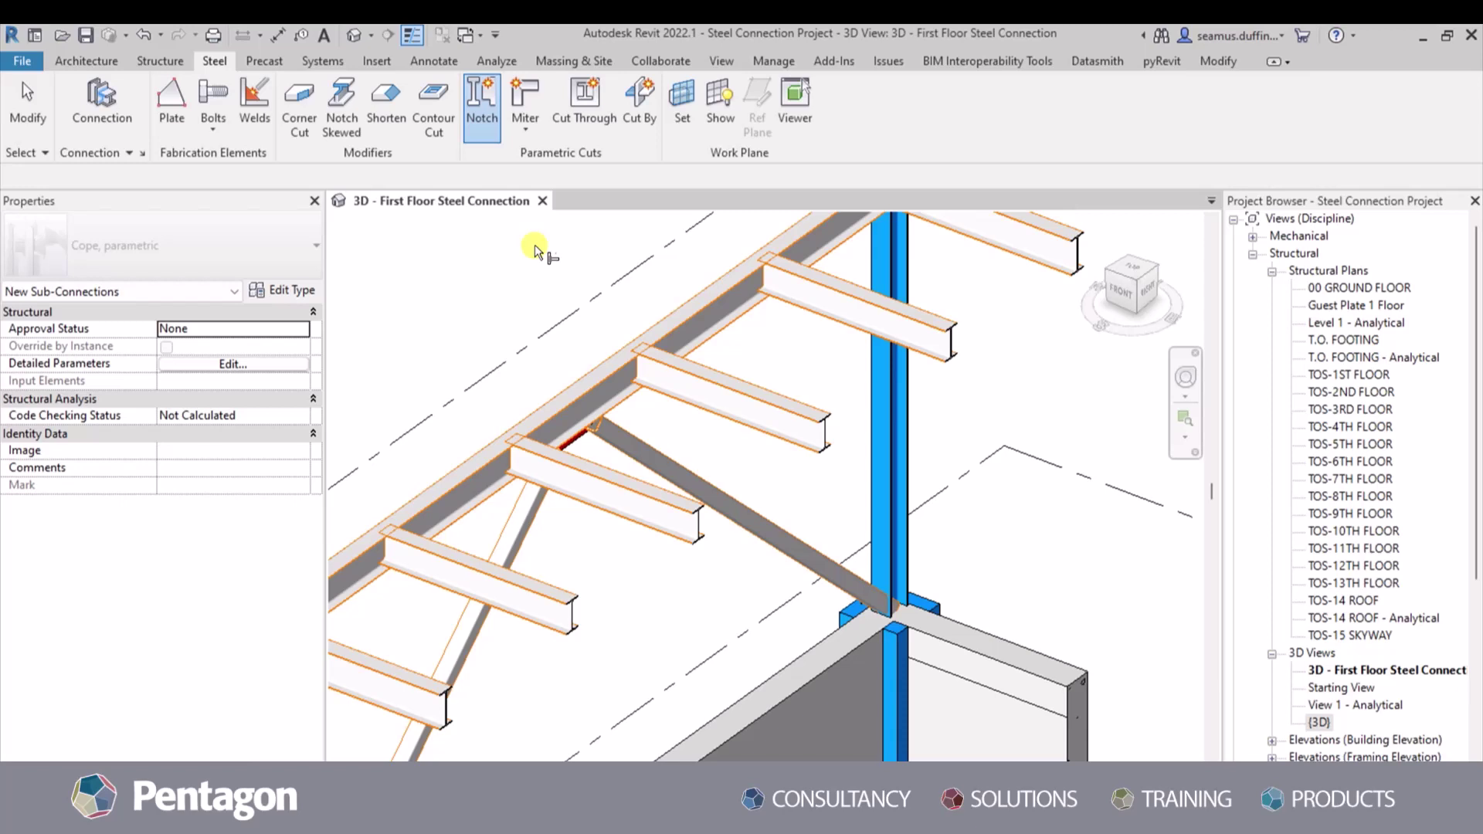
pyautogui.scroll(5, 517, 441)
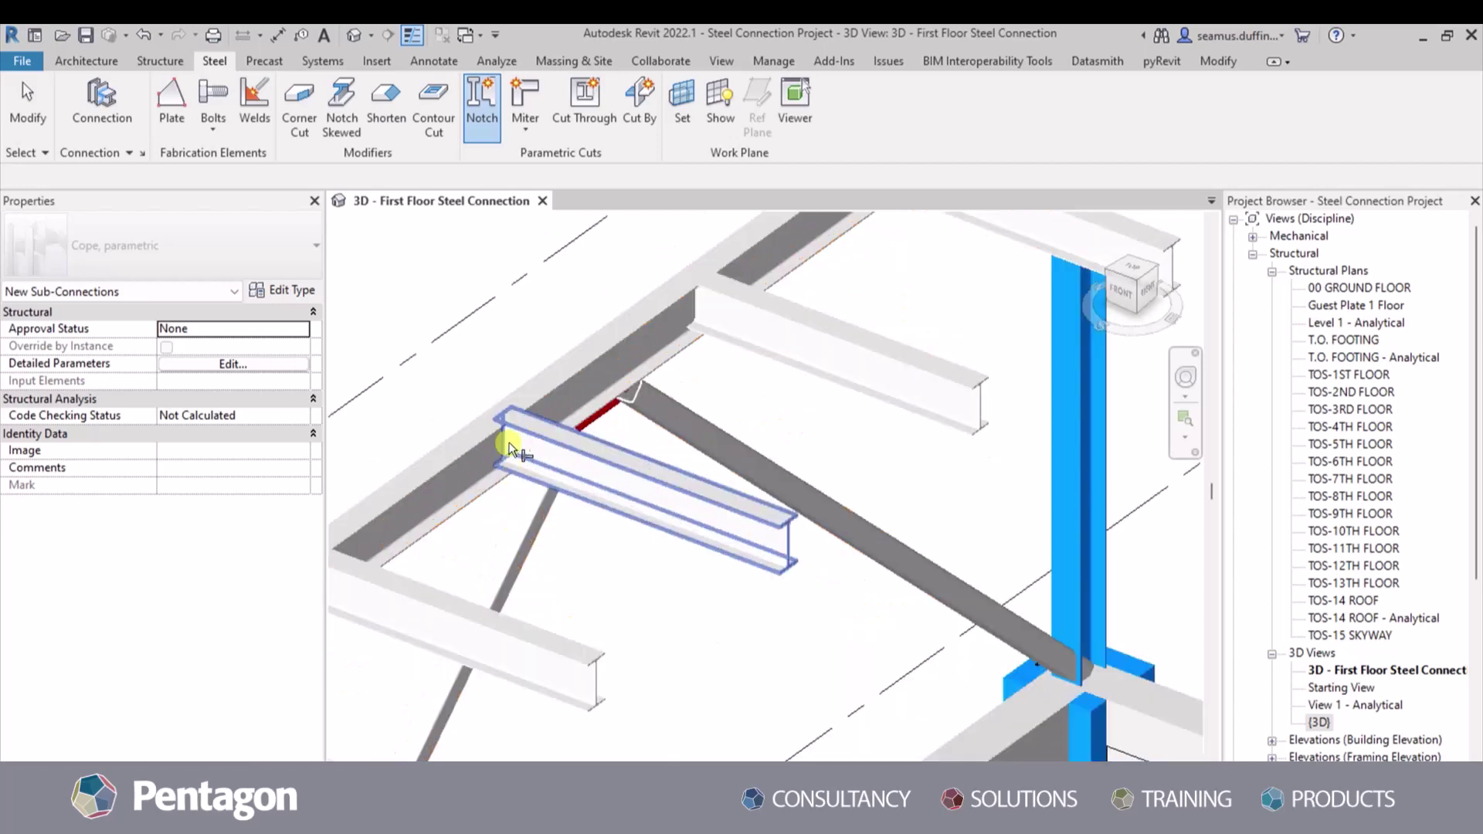
pyautogui.click(521, 421)
pyautogui.moveTo(521, 421); pyautogui.dragTo(556, 417, button='middle')
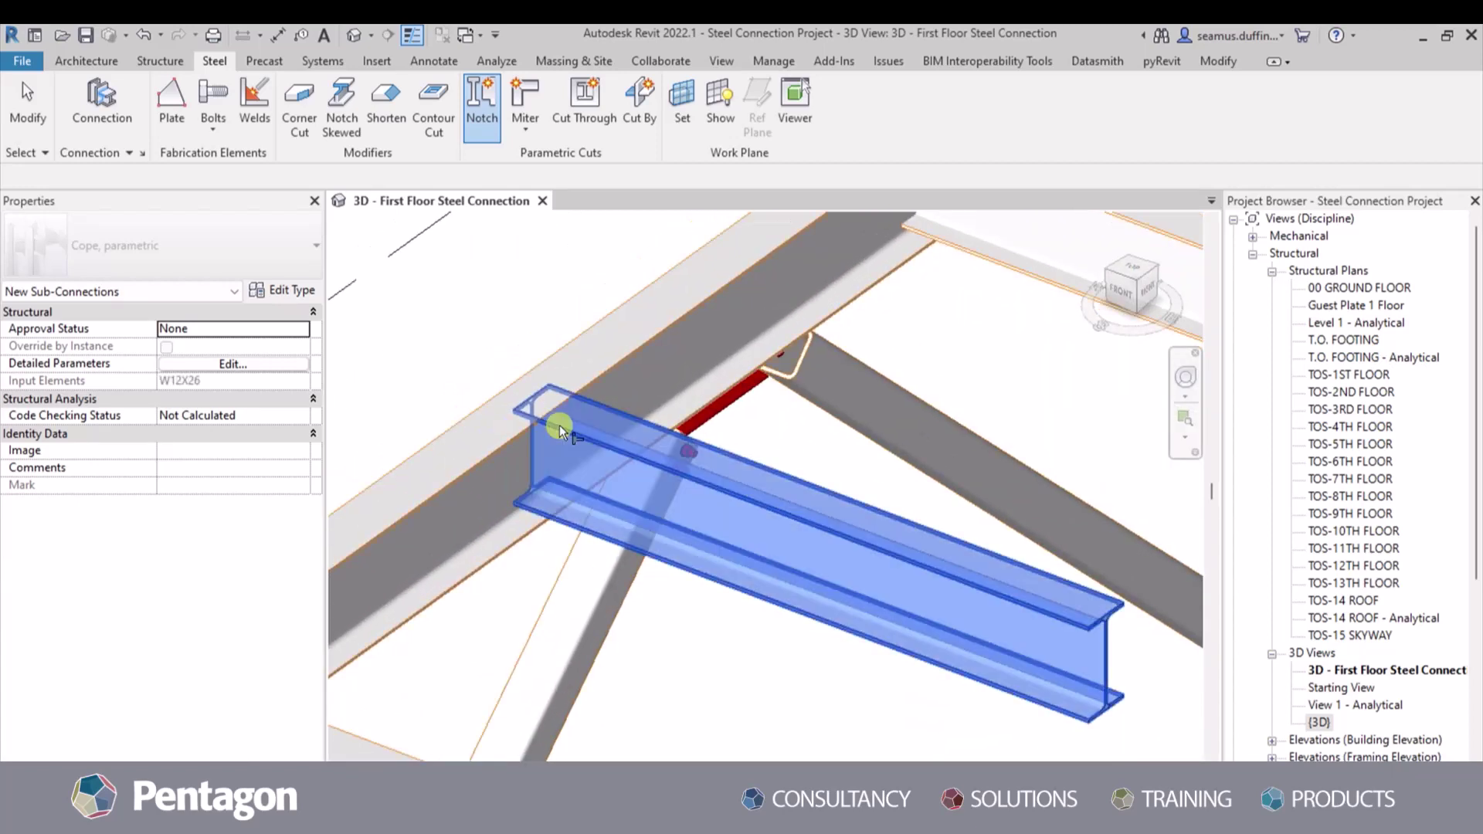
pyautogui.click(459, 476)
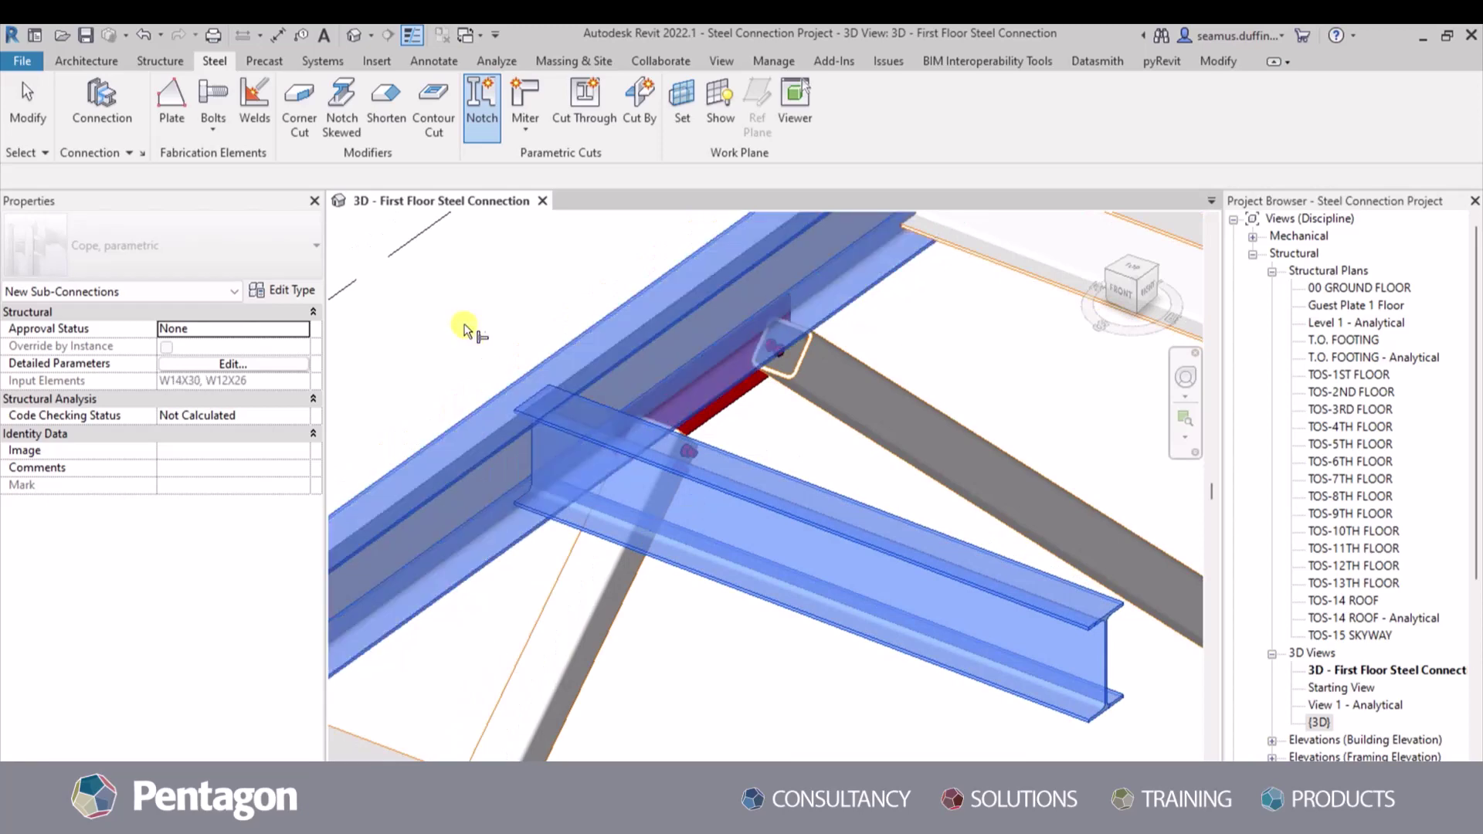
pyautogui.rightClick(467, 324)
pyautogui.click(527, 337)
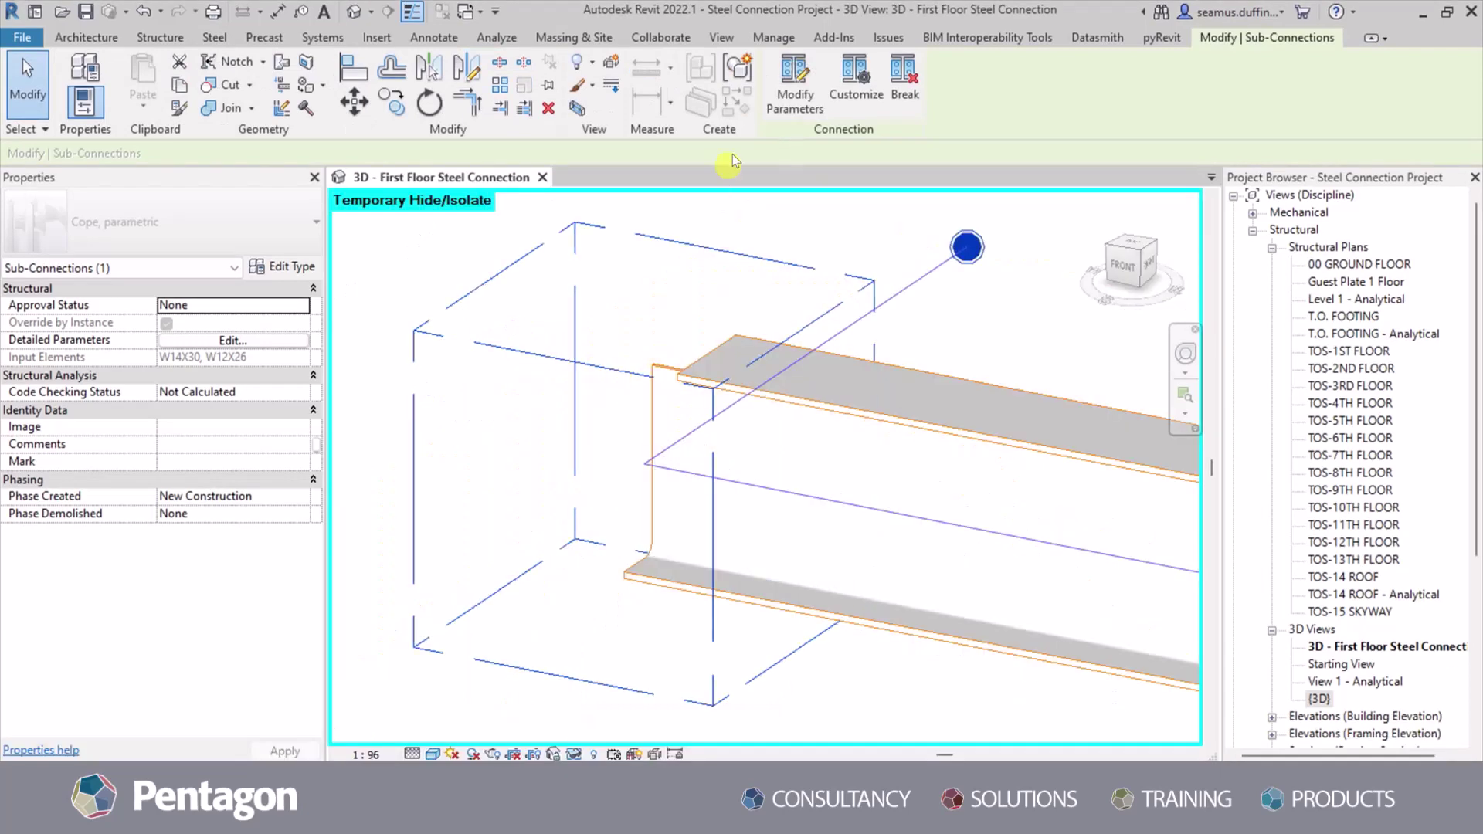
# Set the cope's Distance web to 25 in its parameters and display the Welds page.
pyautogui.click(791, 108)
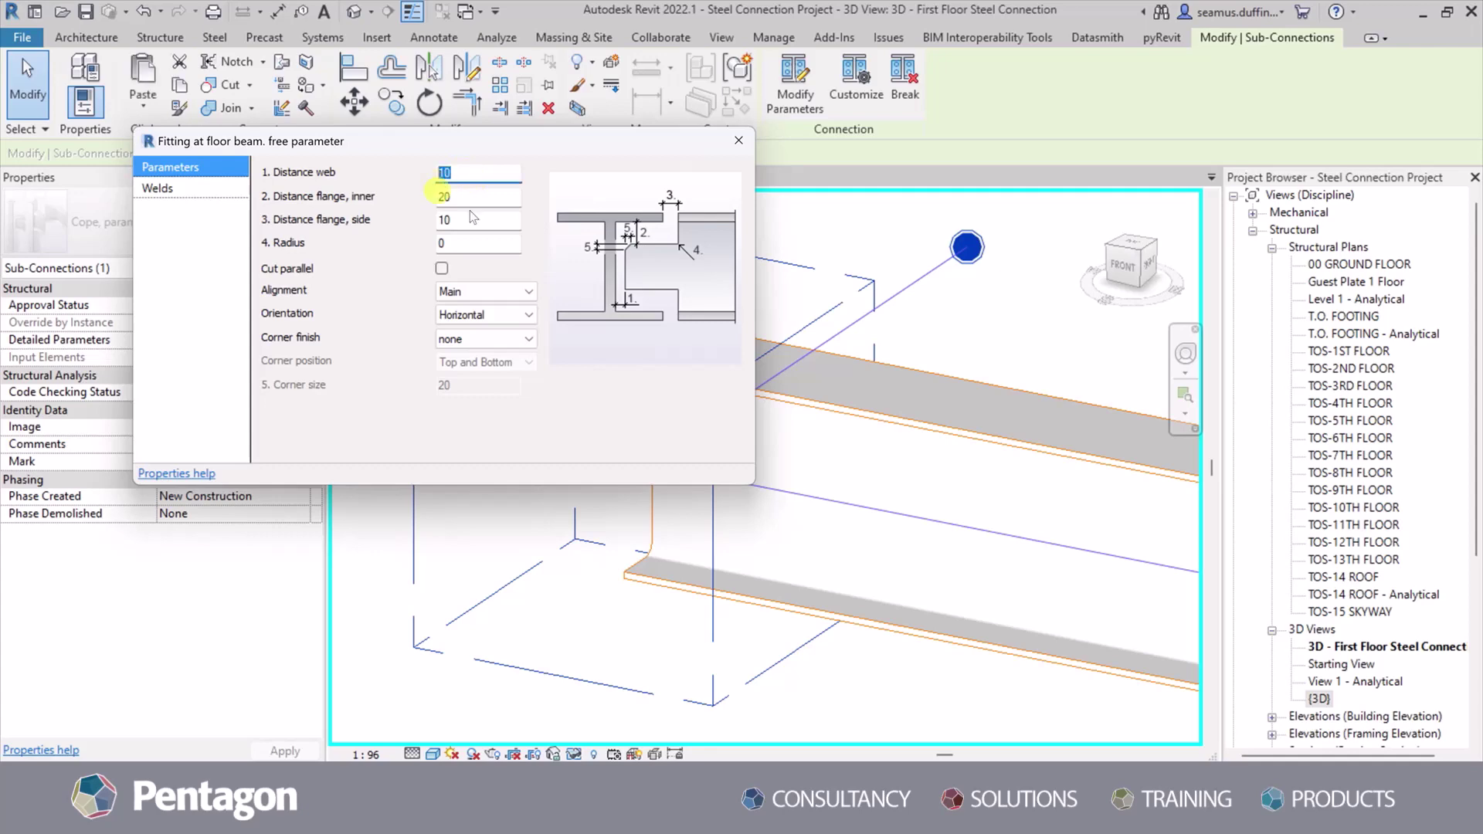
pyautogui.moveTo(638, 143); pyautogui.dragTo(1323, 232)
pyautogui.write('5')
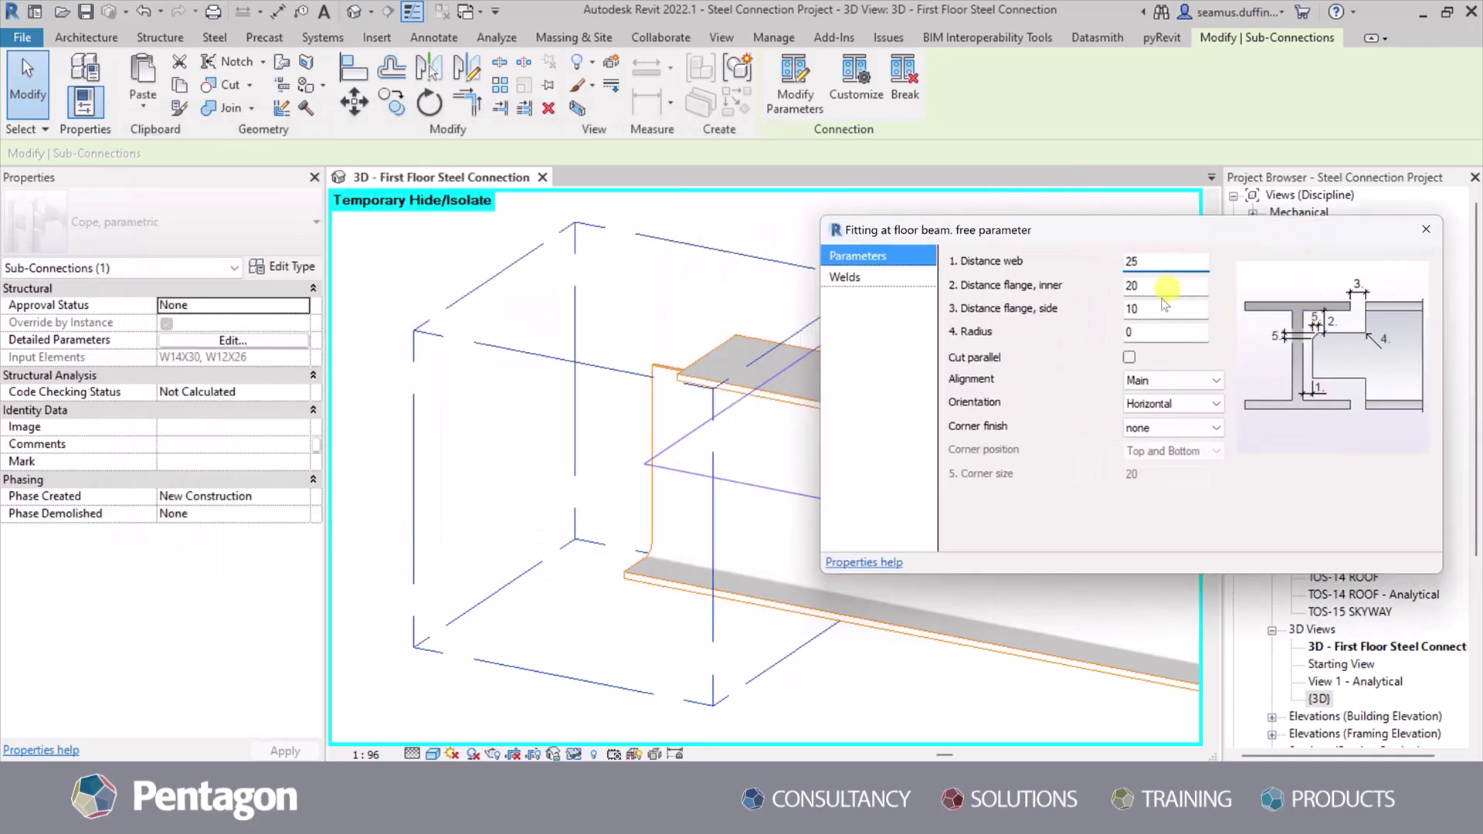
pyautogui.click(849, 276)
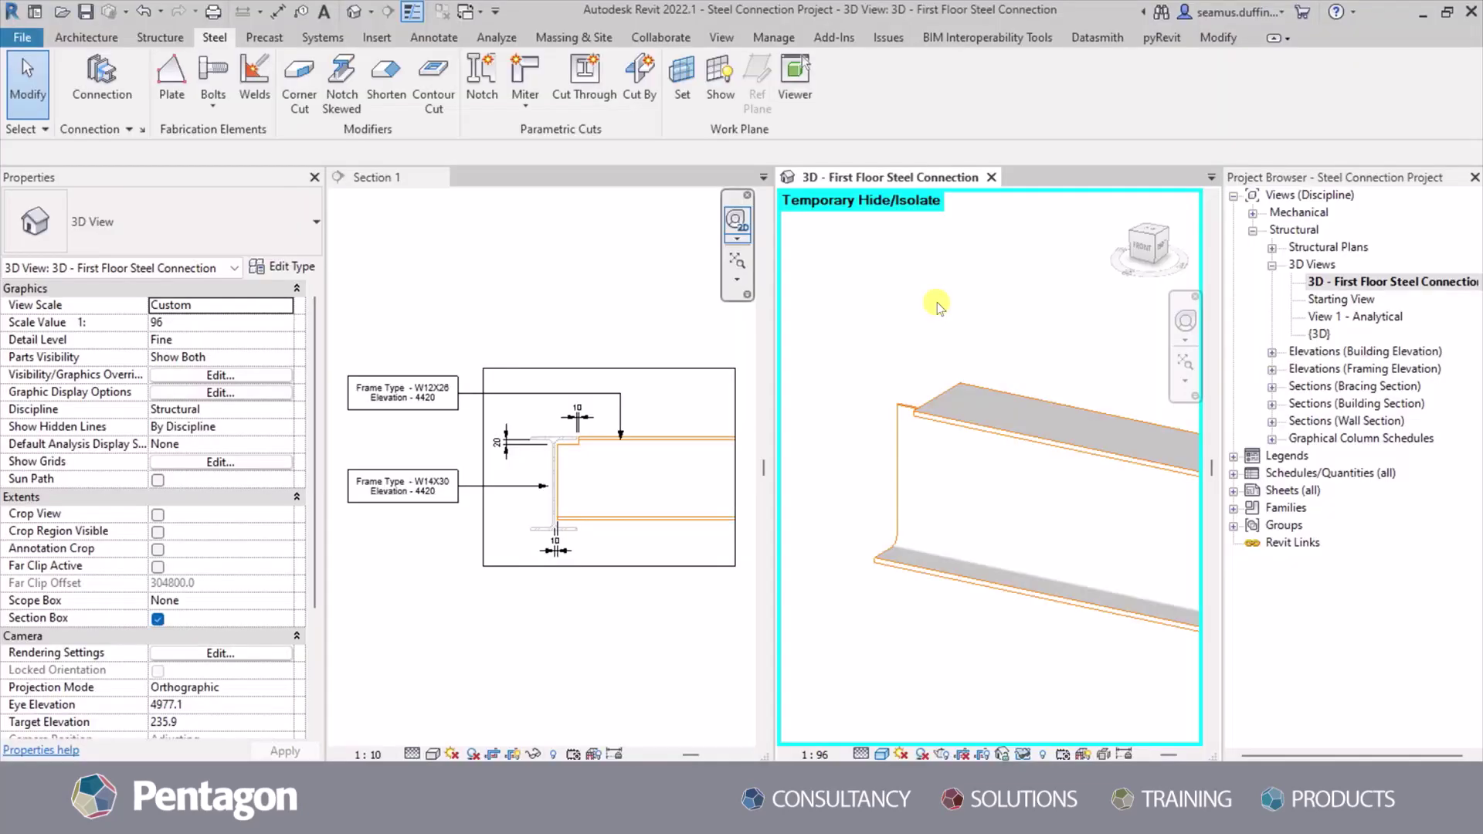
pyautogui.click(943, 396)
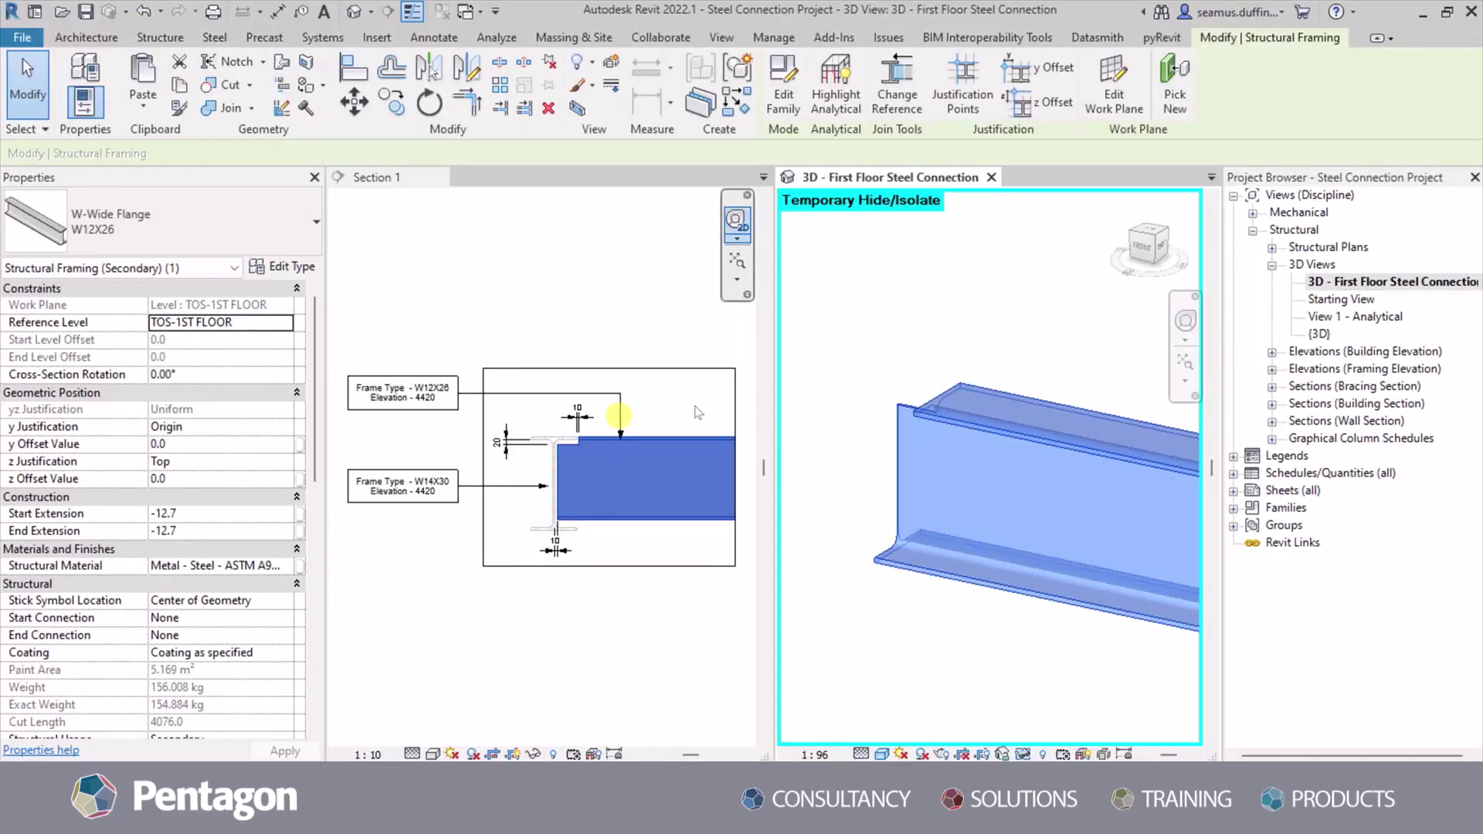
pyautogui.click(576, 429)
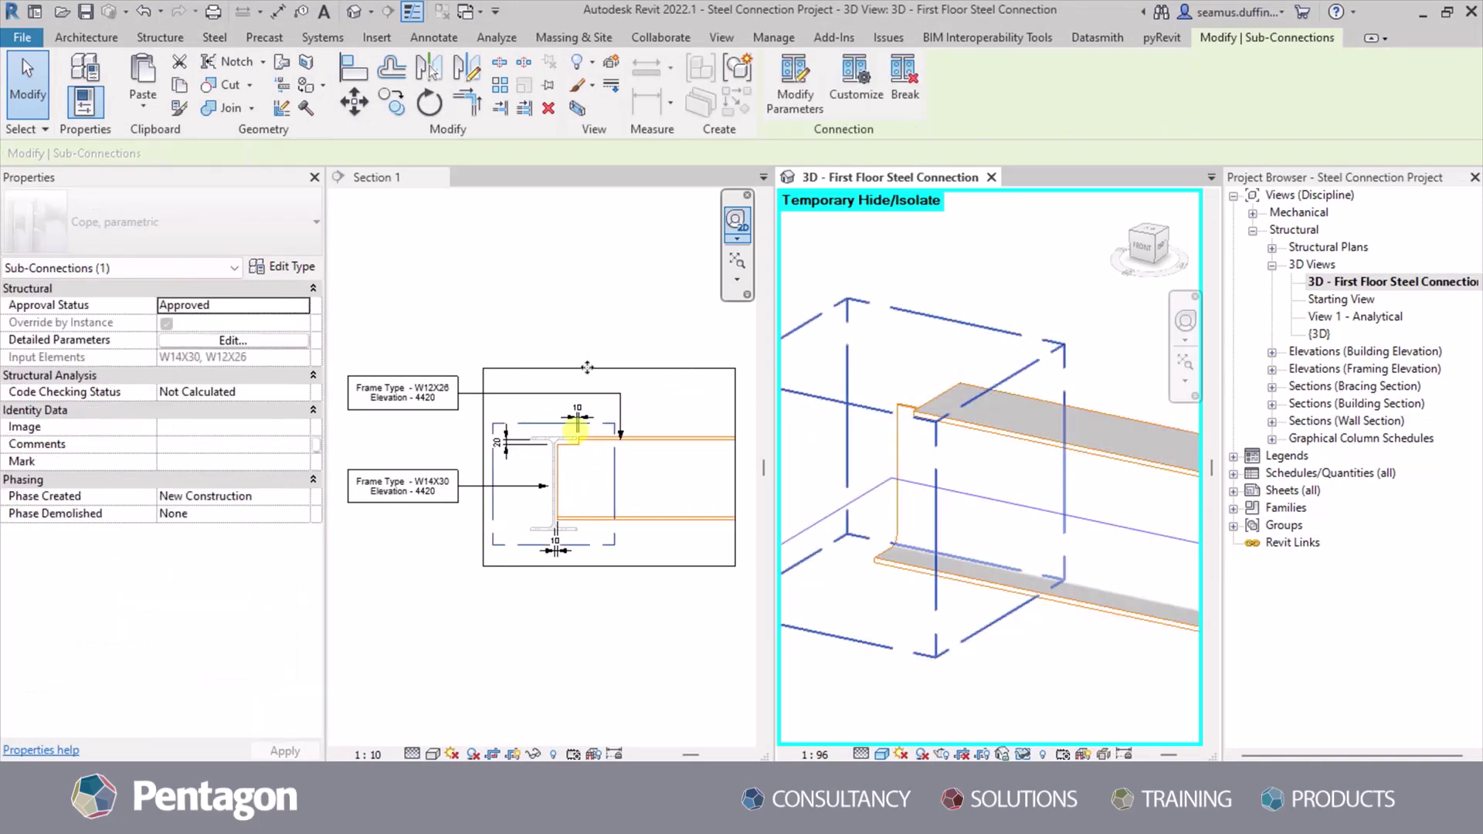
pyautogui.click(699, 262)
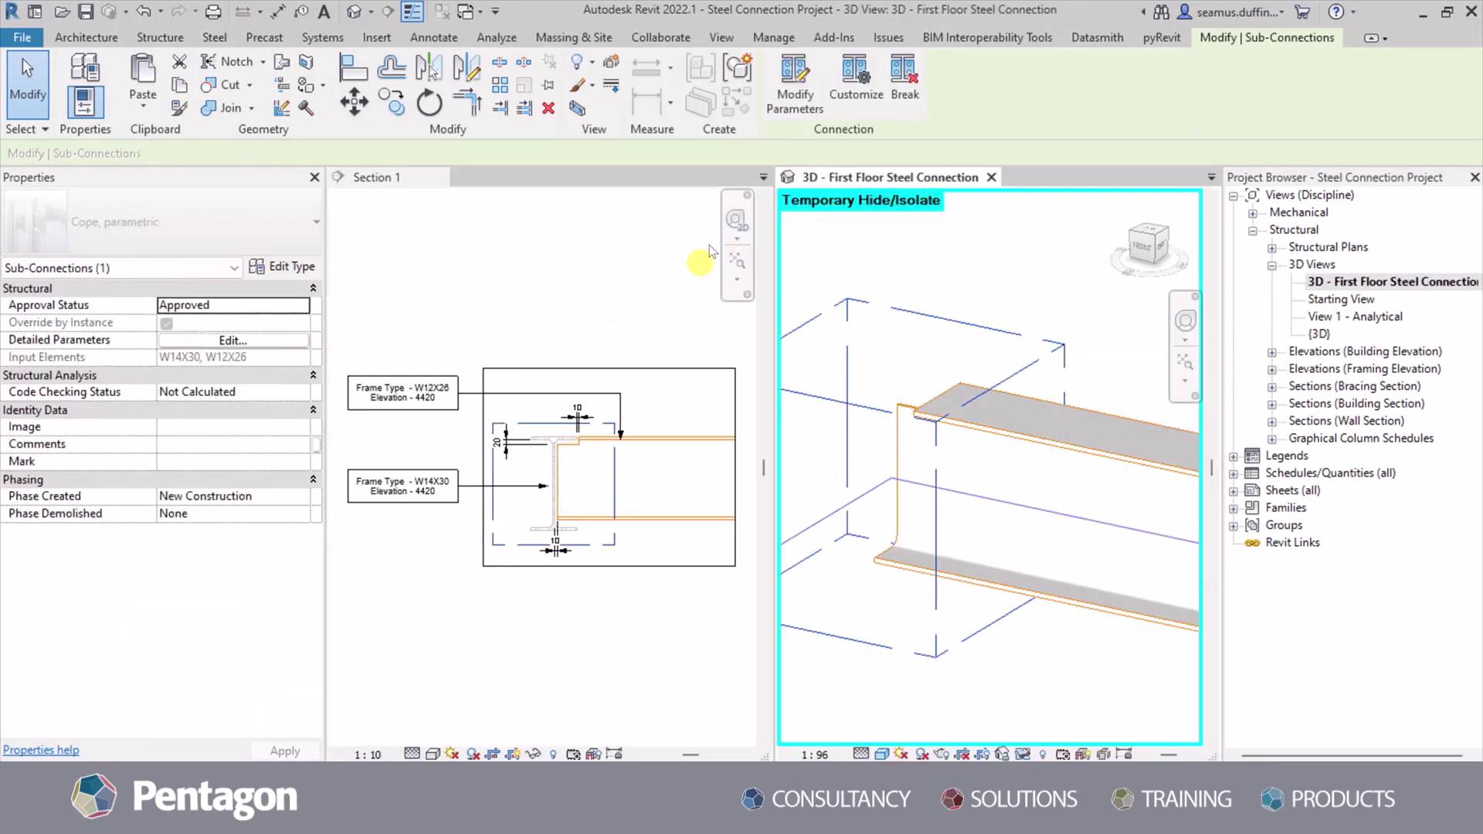
pyautogui.click(991, 177)
pyautogui.click(652, 344)
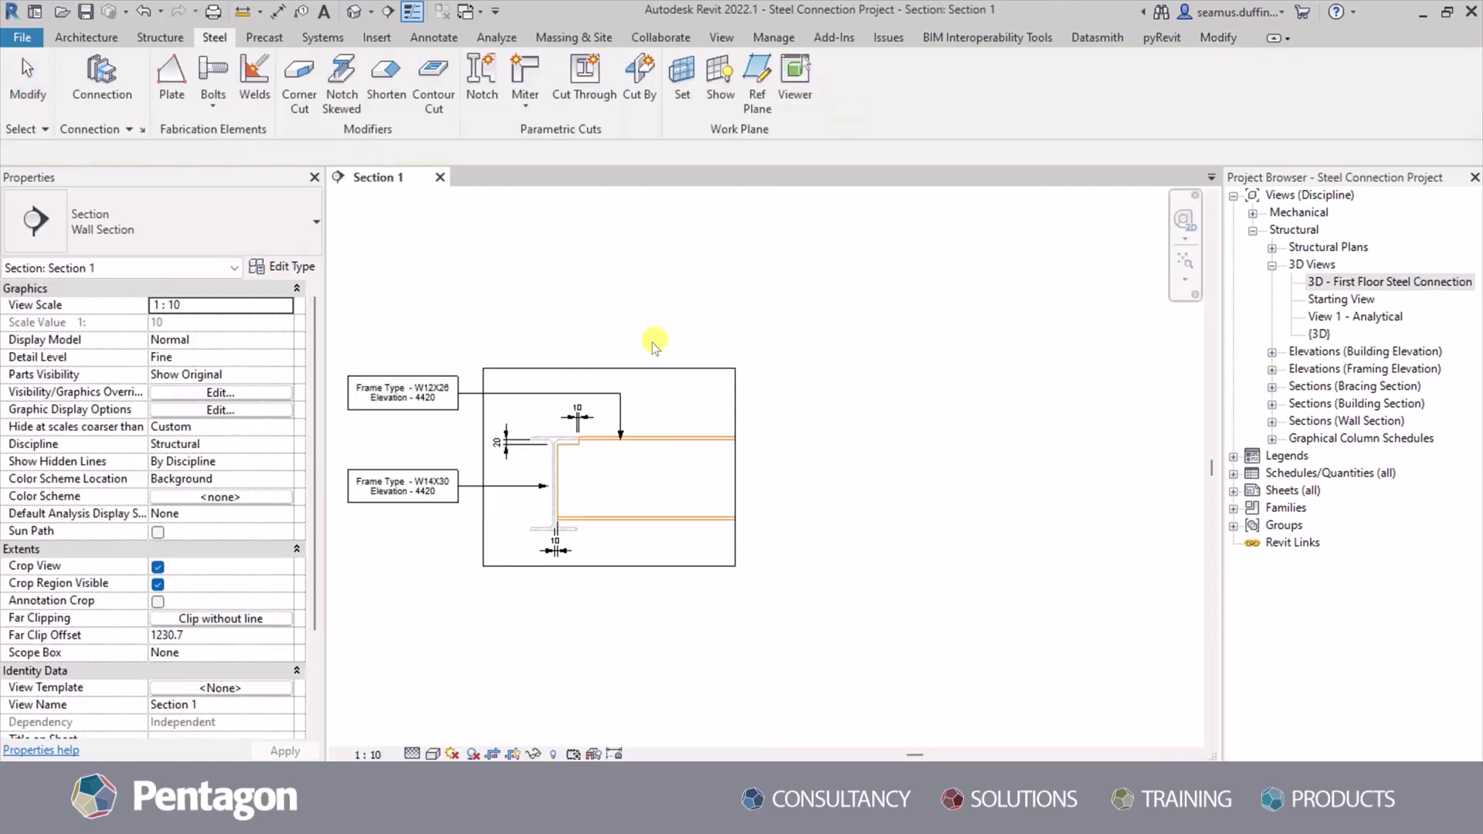
pyautogui.press('z')
pyautogui.press('f')
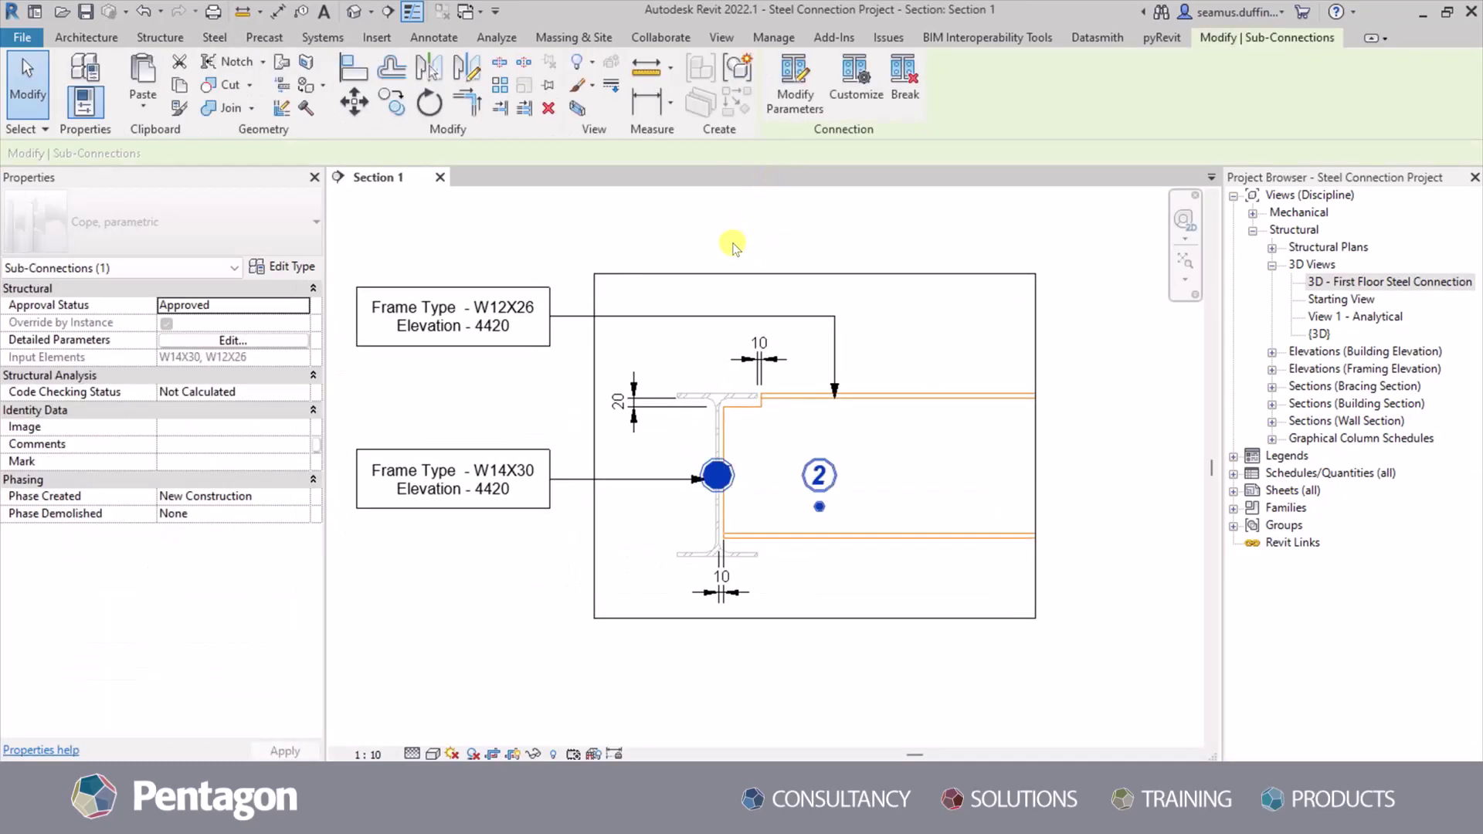
pyautogui.click(732, 246)
pyautogui.click(714, 473)
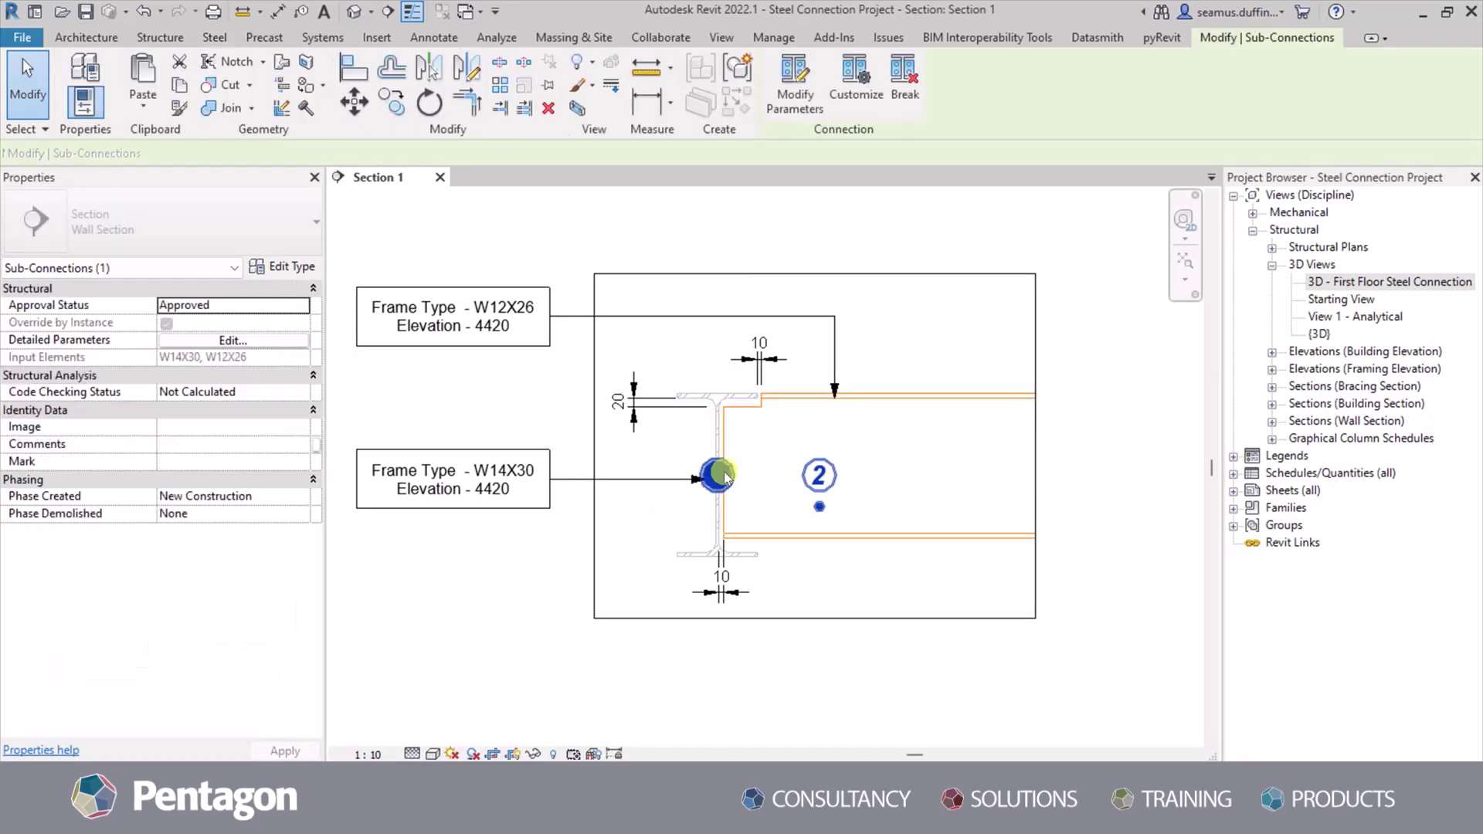
pyautogui.scroll(1, 711, 473)
pyautogui.click(632, 433)
pyautogui.click(615, 486)
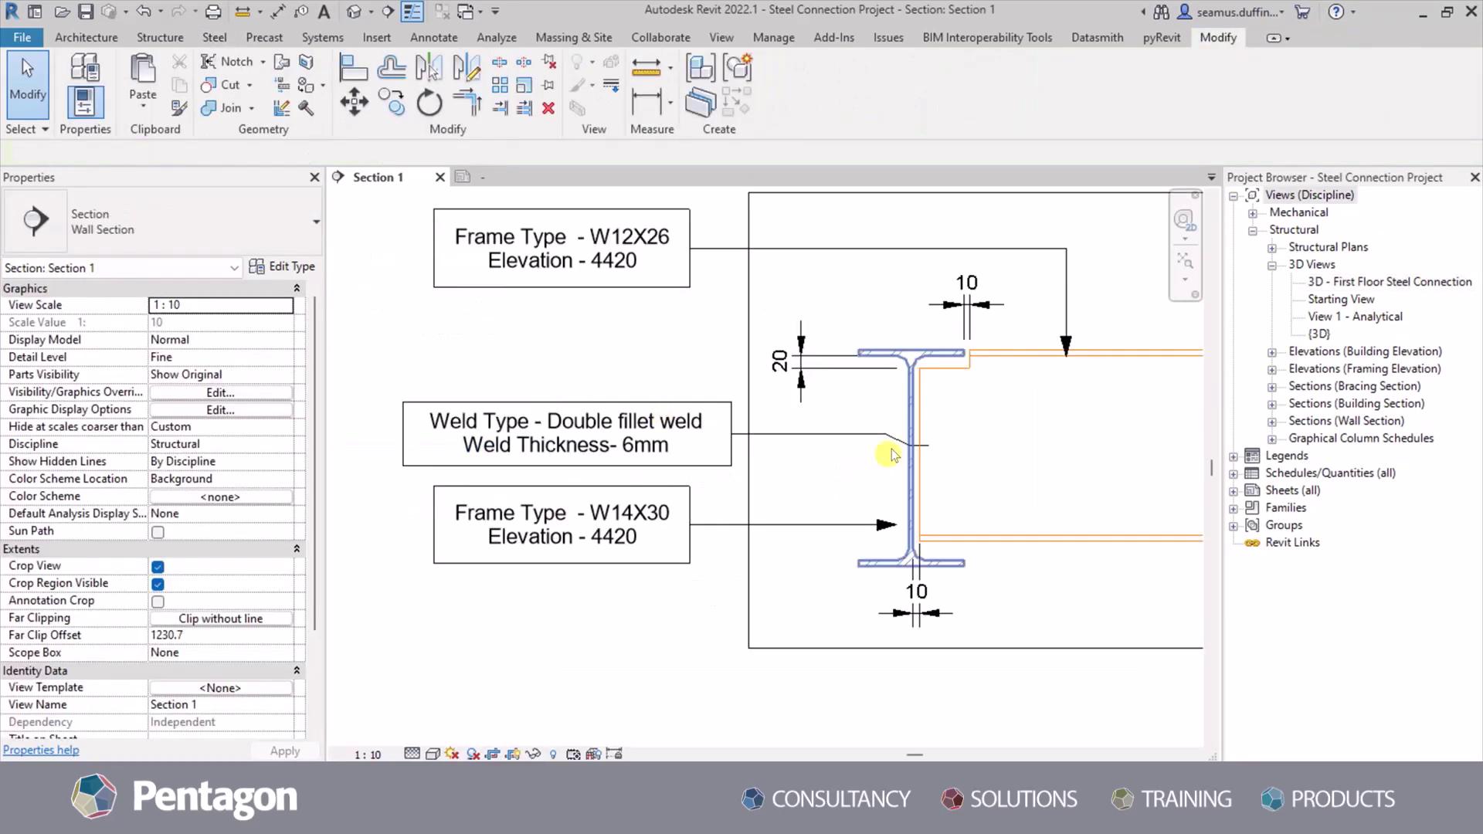
pyautogui.click(907, 442)
pyautogui.click(850, 486)
pyautogui.scroll(-2, 493, 400)
pyautogui.scroll(2, 511, 407)
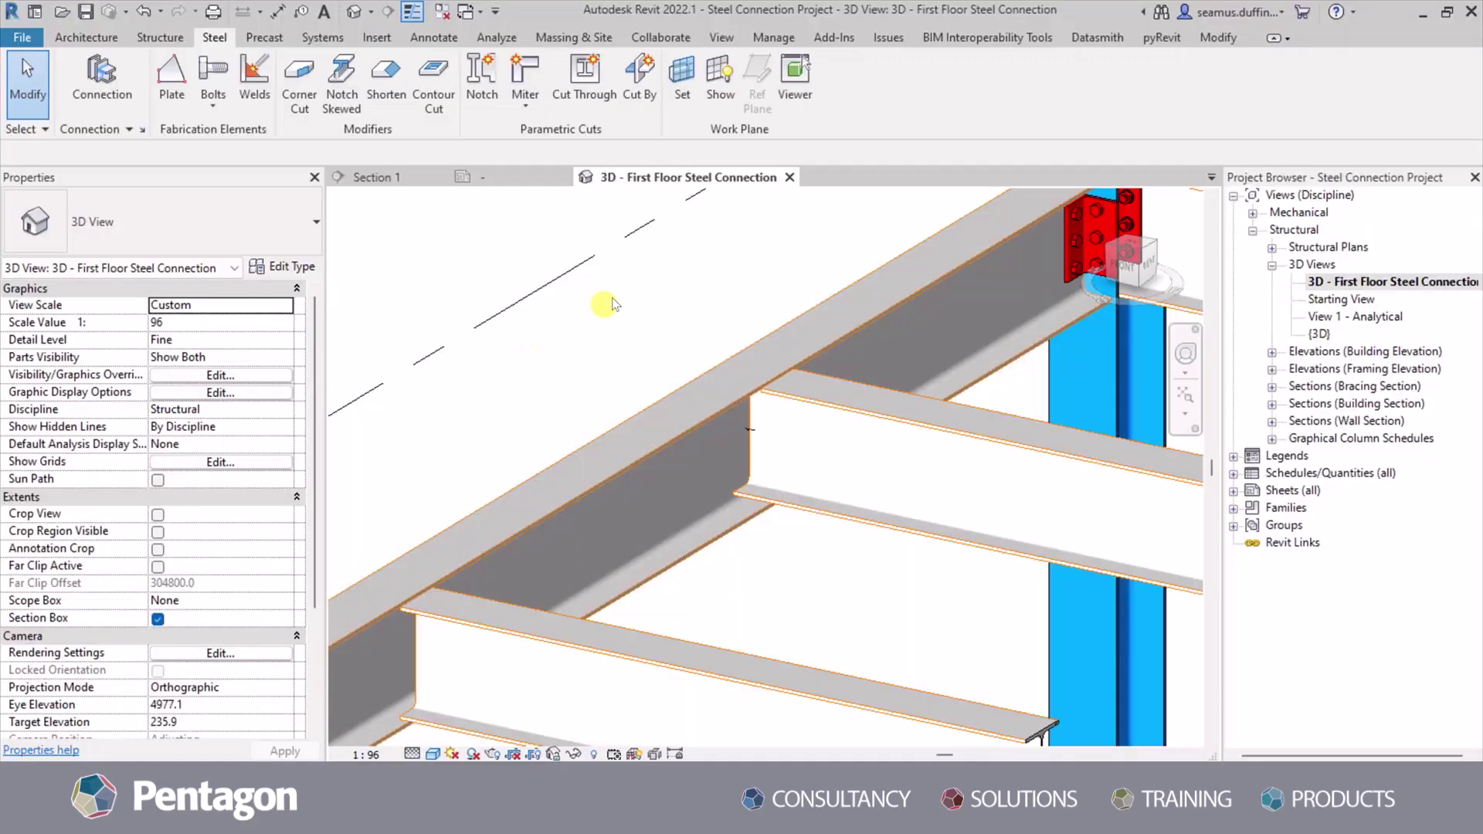
# Propagate the beam cope to the matching beam connections and check the results in 3D.
pyautogui.keyDown('shift'); pyautogui.moveTo(612, 304); pyautogui.dragTo(636, 485, button='middle'); pyautogui.keyUp('shift')
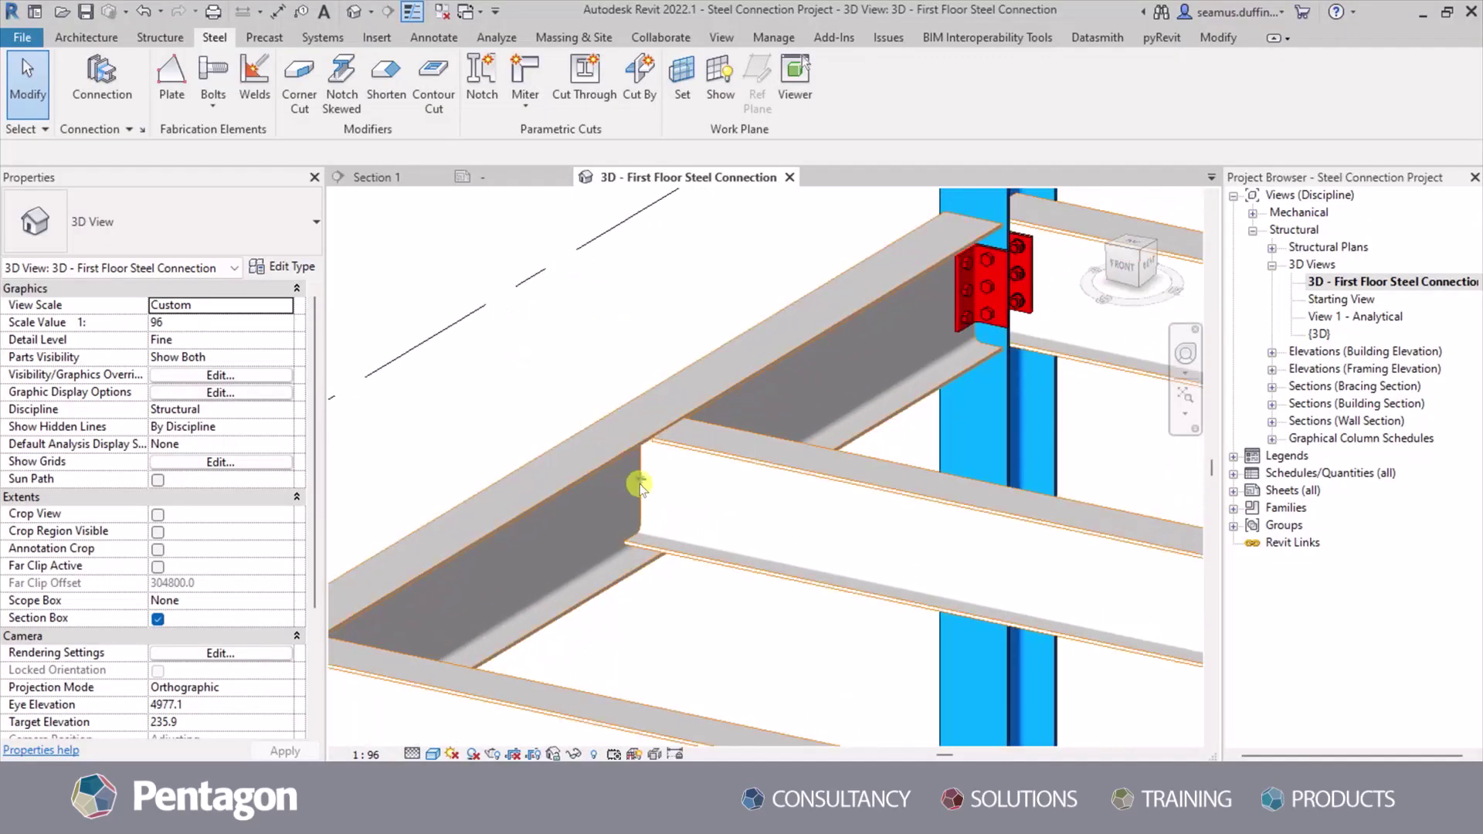
pyautogui.click(638, 486)
pyautogui.rightClick(638, 487)
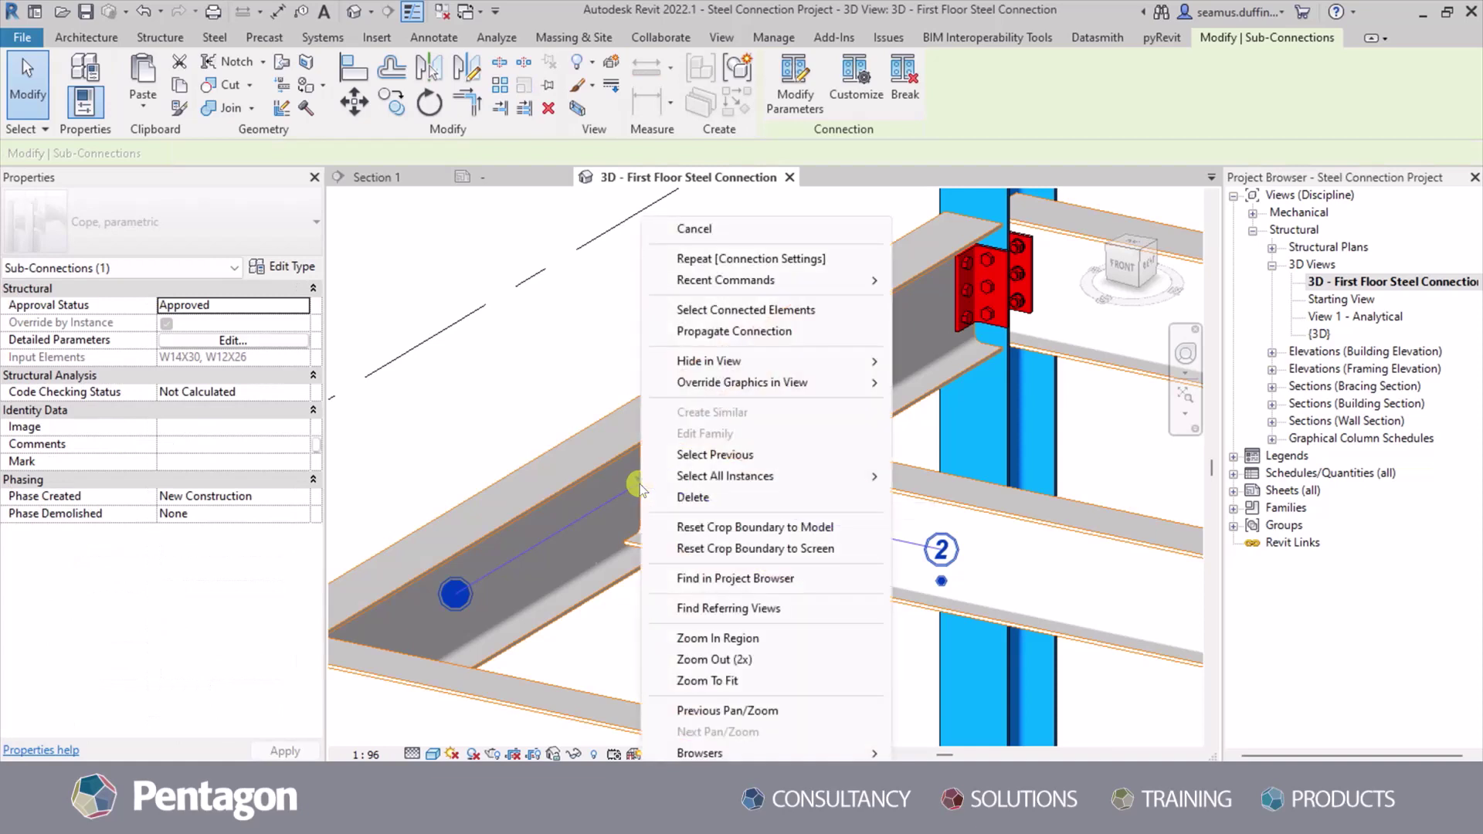
pyautogui.click(710, 332)
pyautogui.moveTo(568, 436)
pyautogui.mouseDown(button='middle')
pyautogui.moveTo(612, 381)
pyautogui.moveTo(771, 314)
pyautogui.moveTo(553, 543)
pyautogui.moveTo(652, 440)
pyautogui.moveTo(618, 503)
pyautogui.moveTo(572, 519)
pyautogui.moveTo(703, 415)
pyautogui.moveTo(456, 536)
pyautogui.moveTo(589, 440)
pyautogui.moveTo(546, 437)
pyautogui.mouseUp(button='middle')
pyautogui.scroll(3, 552, 456)
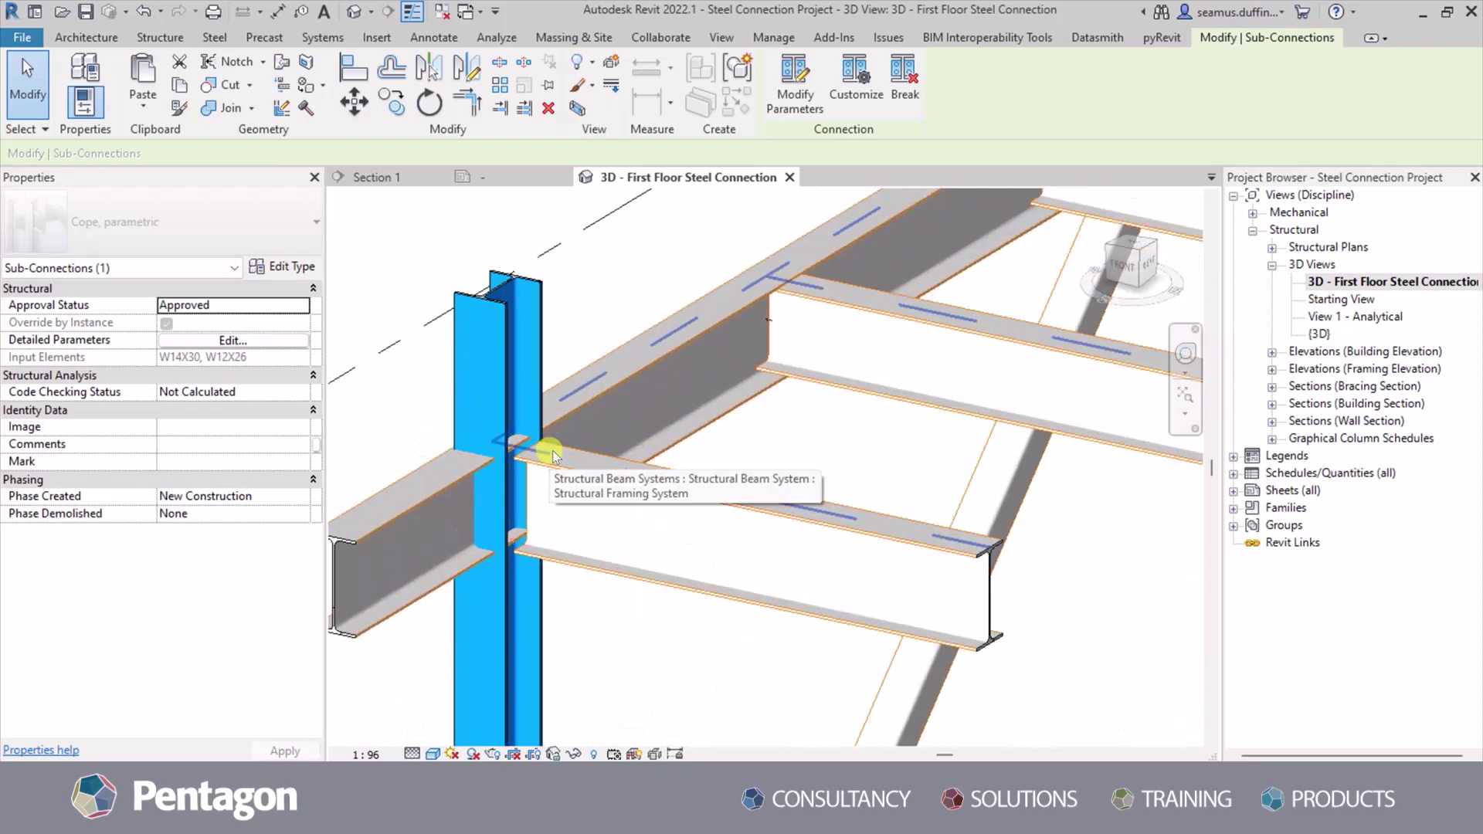
pyautogui.scroll(3, 854, 317)
pyautogui.scroll(3, 834, 397)
pyautogui.keyDown('shift'); pyautogui.moveTo(764, 416); pyautogui.dragTo(885, 506, button='middle'); pyautogui.keyUp('shift')
# Propagate the clip angle connection to the W14X30 beam's other end at the second column.
pyautogui.press('Escape')
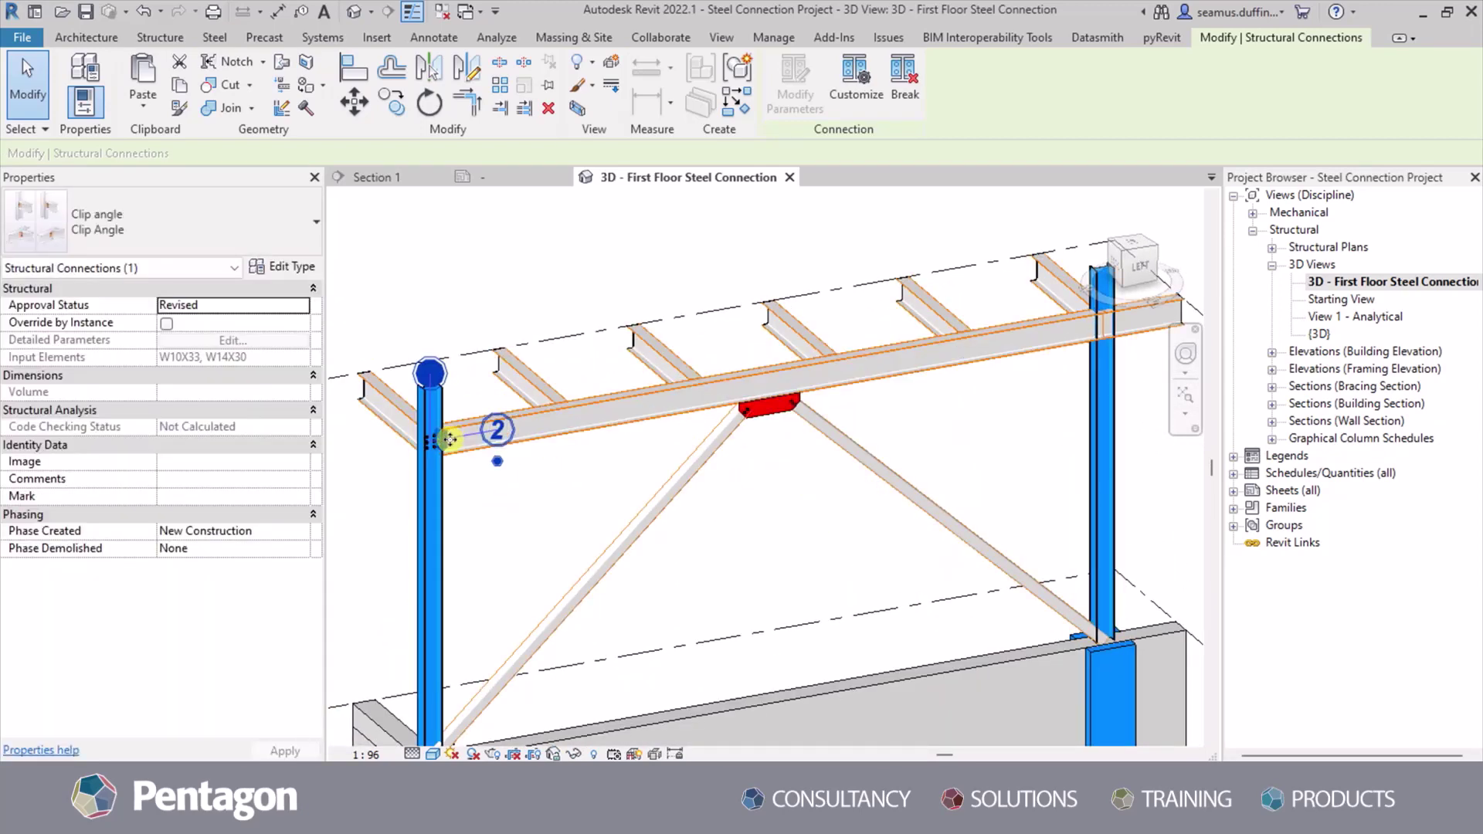
pyautogui.rightClick(449, 439)
pyautogui.click(534, 331)
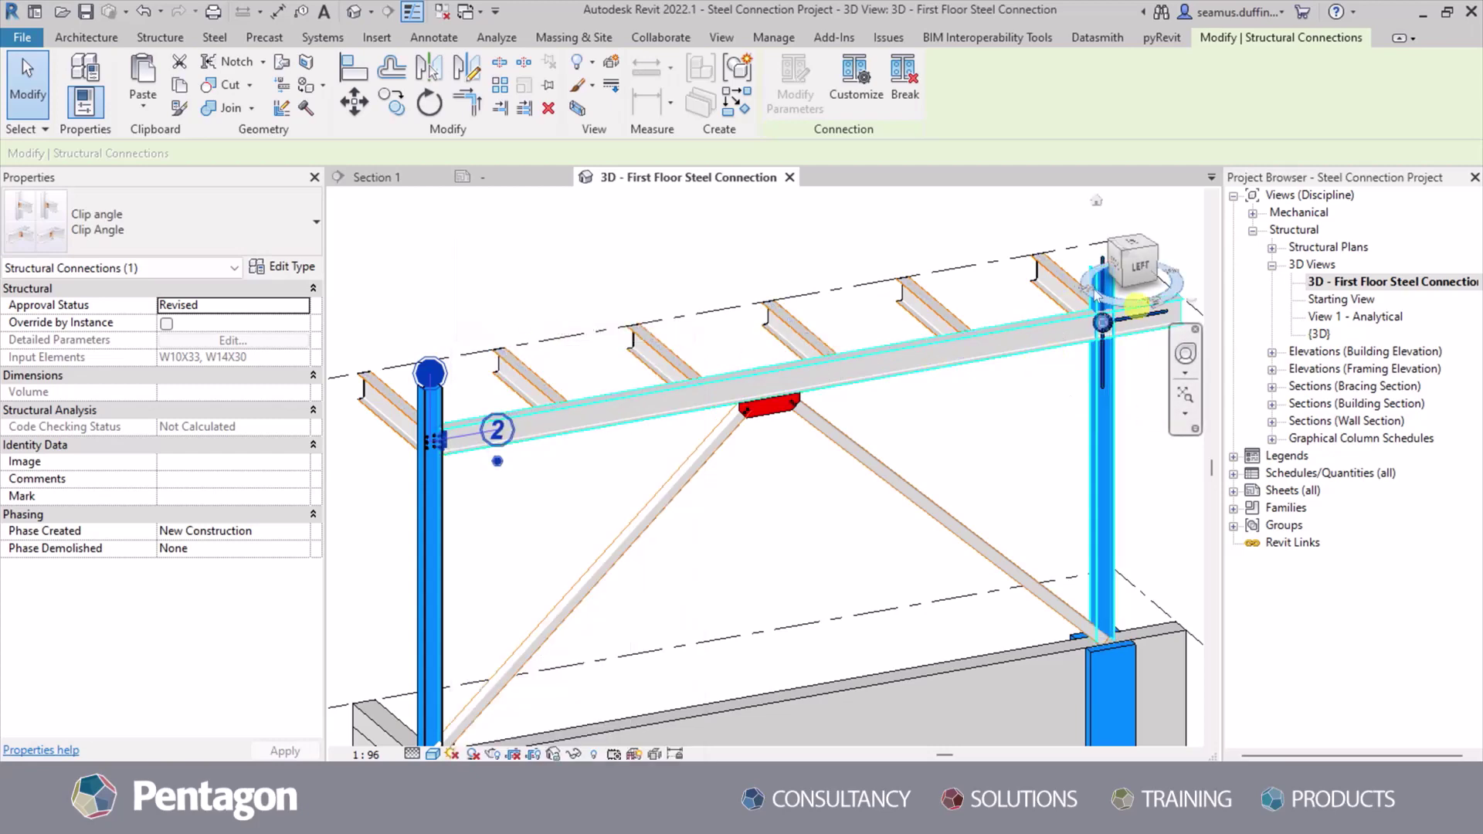
pyautogui.moveTo(1120, 320); pyautogui.dragTo(992, 331, button='middle')
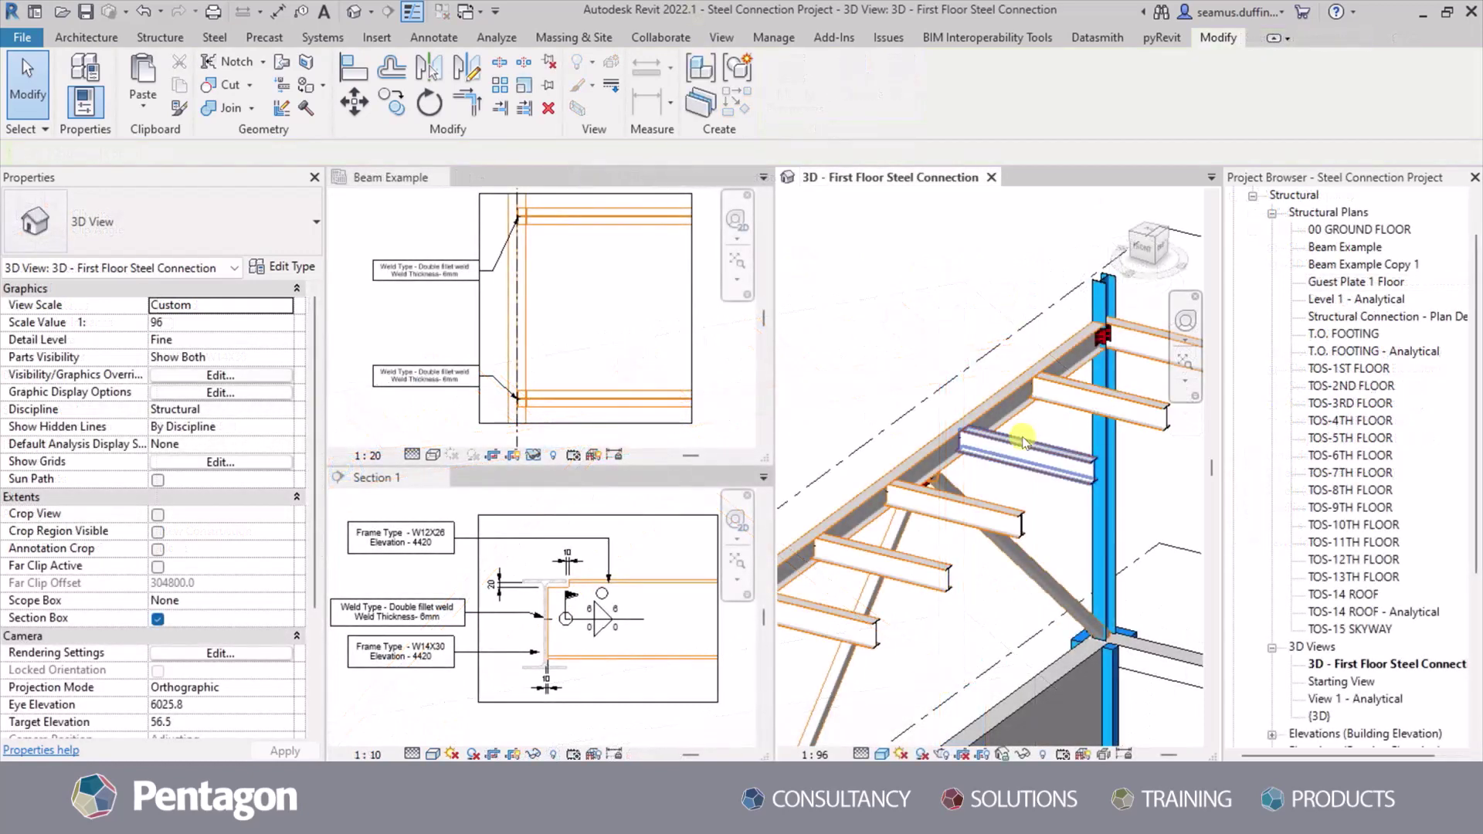
pyautogui.click(1023, 442)
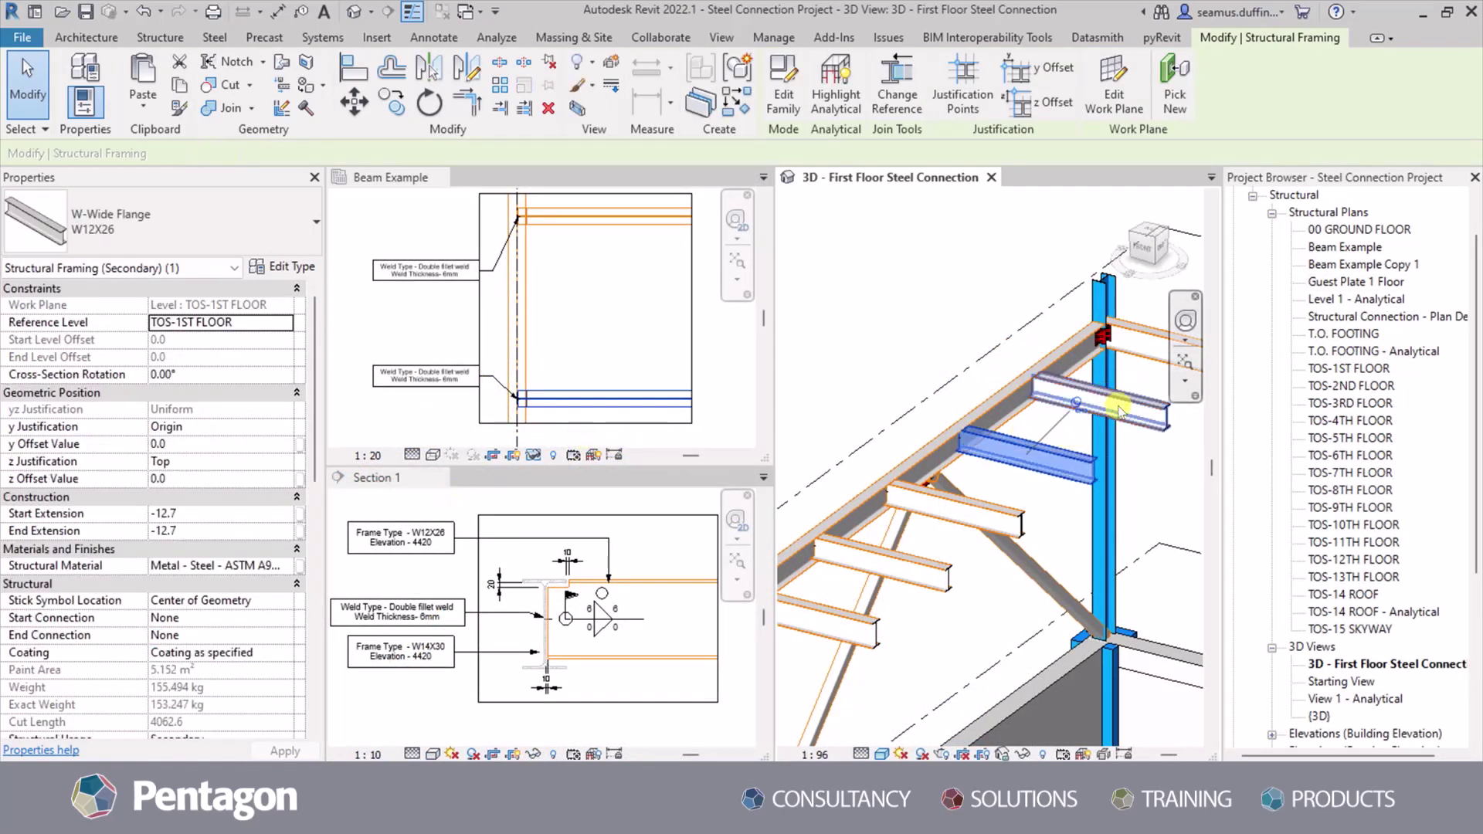
pyautogui.keyDown('shift'); pyautogui.moveTo(1028, 431); pyautogui.dragTo(990, 405, button='middle'); pyautogui.keyUp('shift')
pyautogui.scroll(10, 990, 405)
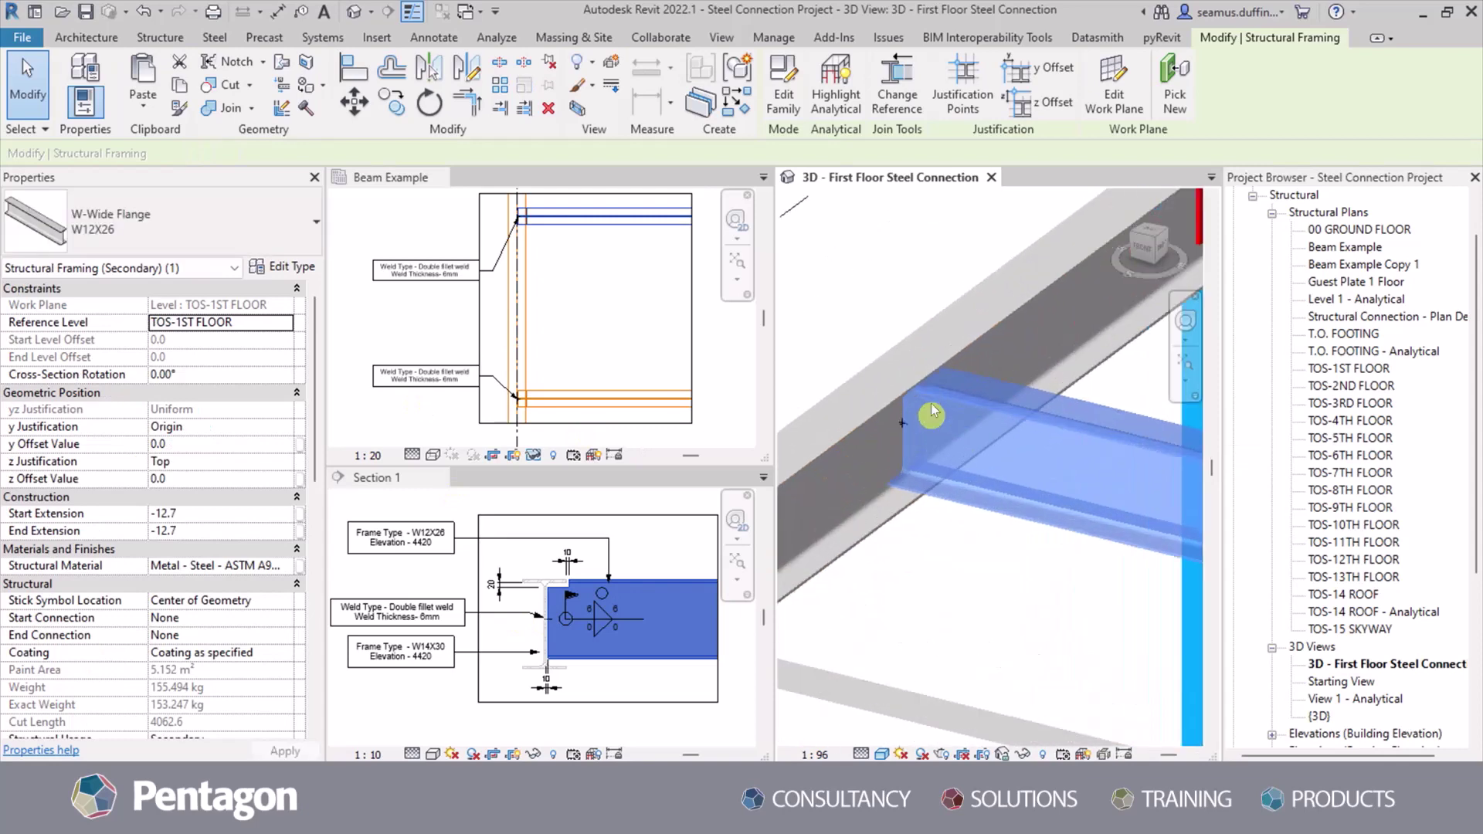
pyautogui.click(1019, 714)
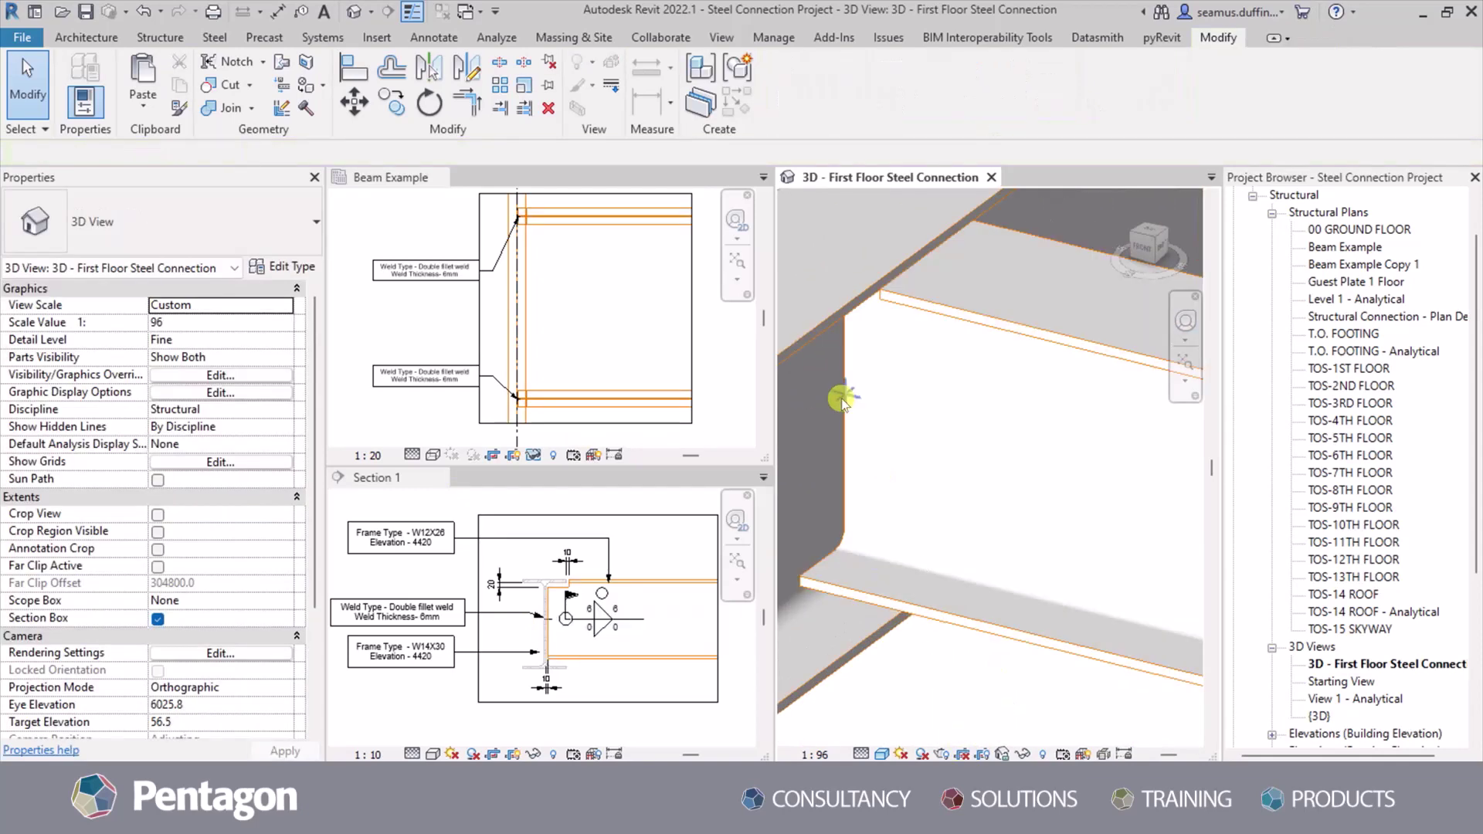
pyautogui.click(897, 390)
pyautogui.click(813, 93)
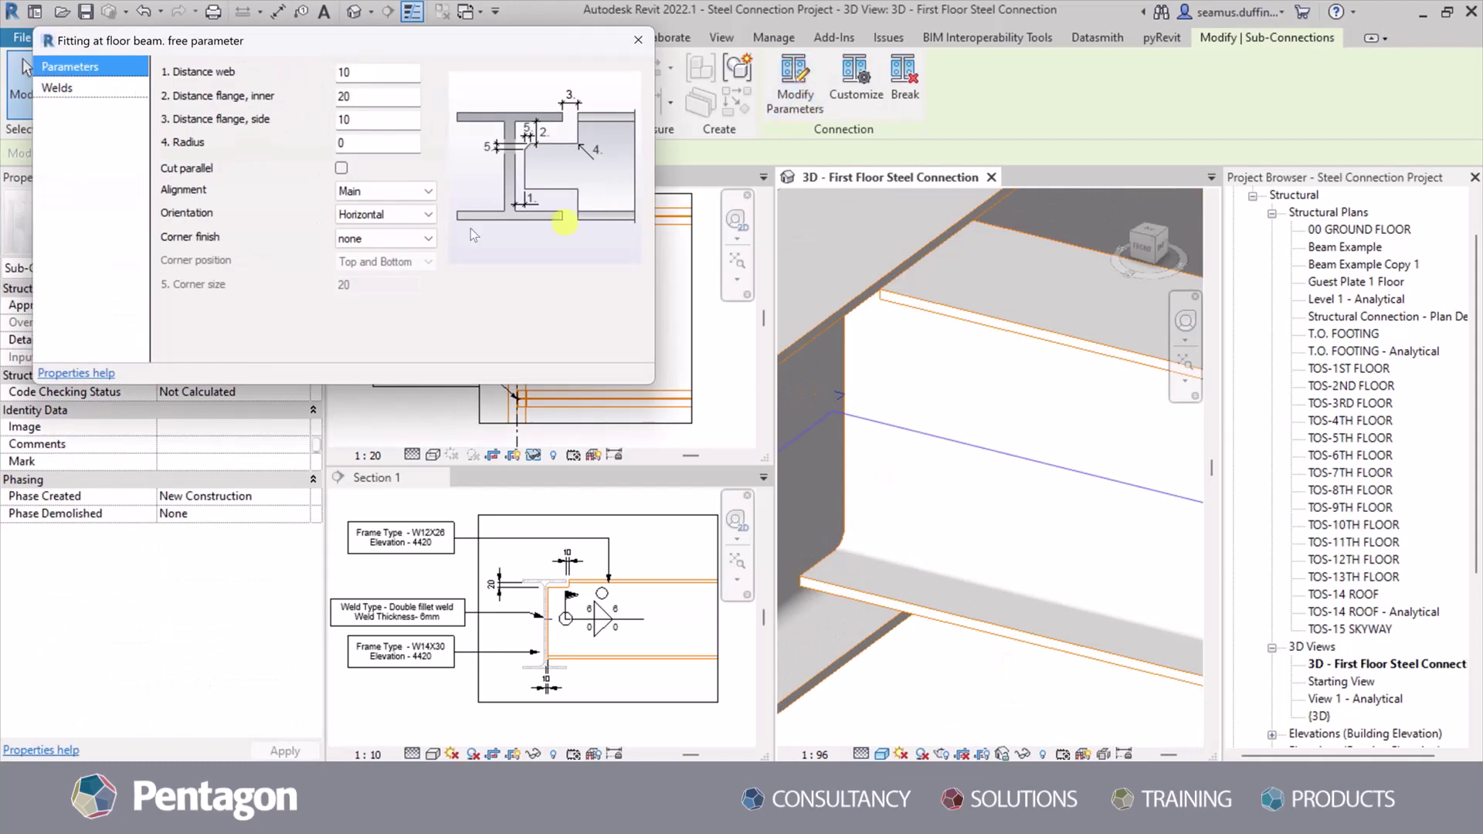
pyautogui.click(115, 92)
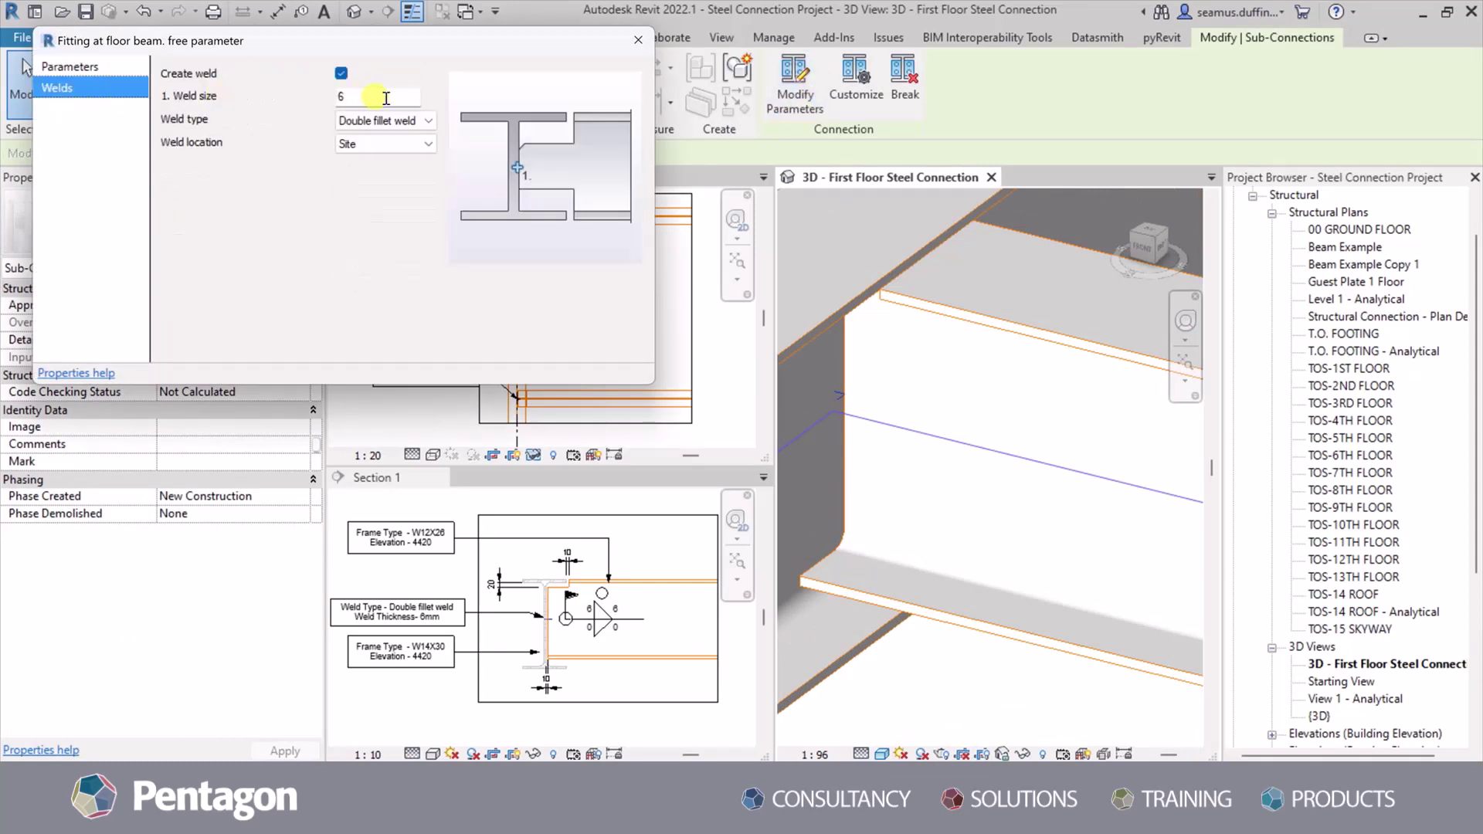
pyautogui.click(427, 121)
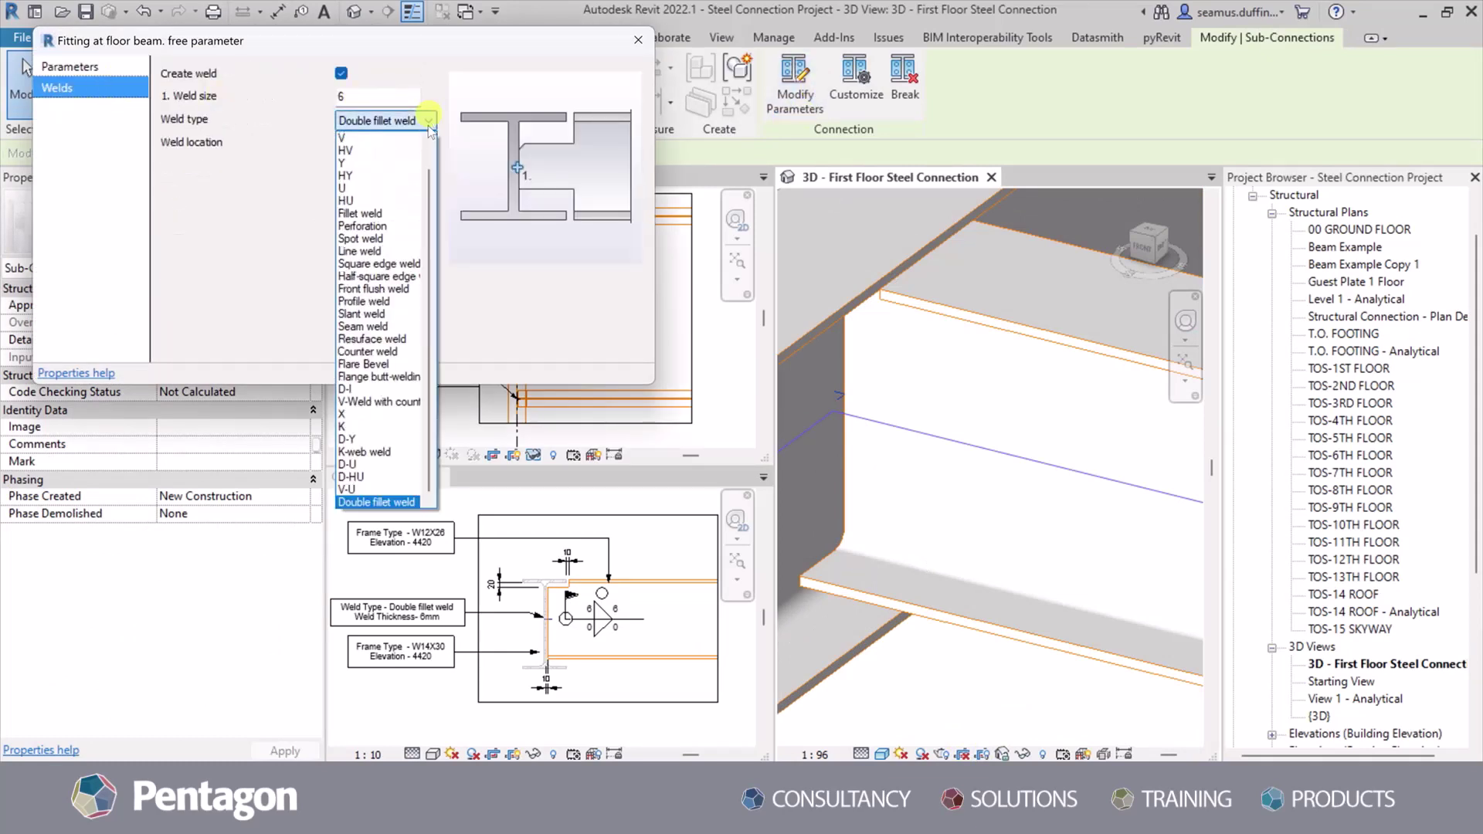
pyautogui.scroll(1, 427, 123)
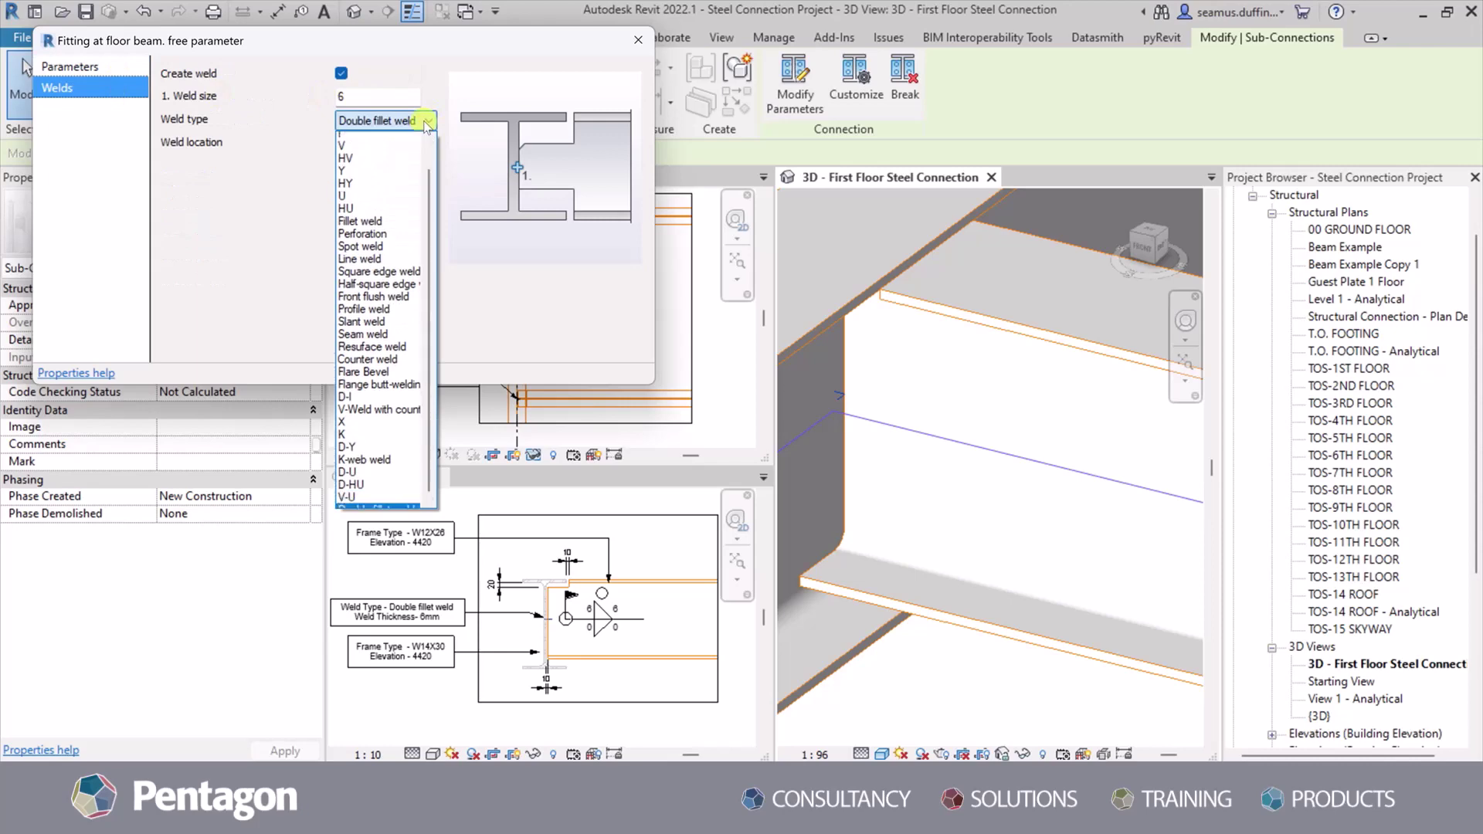
pyautogui.click(425, 122)
pyautogui.click(430, 143)
pyautogui.click(386, 157)
pyautogui.click(637, 39)
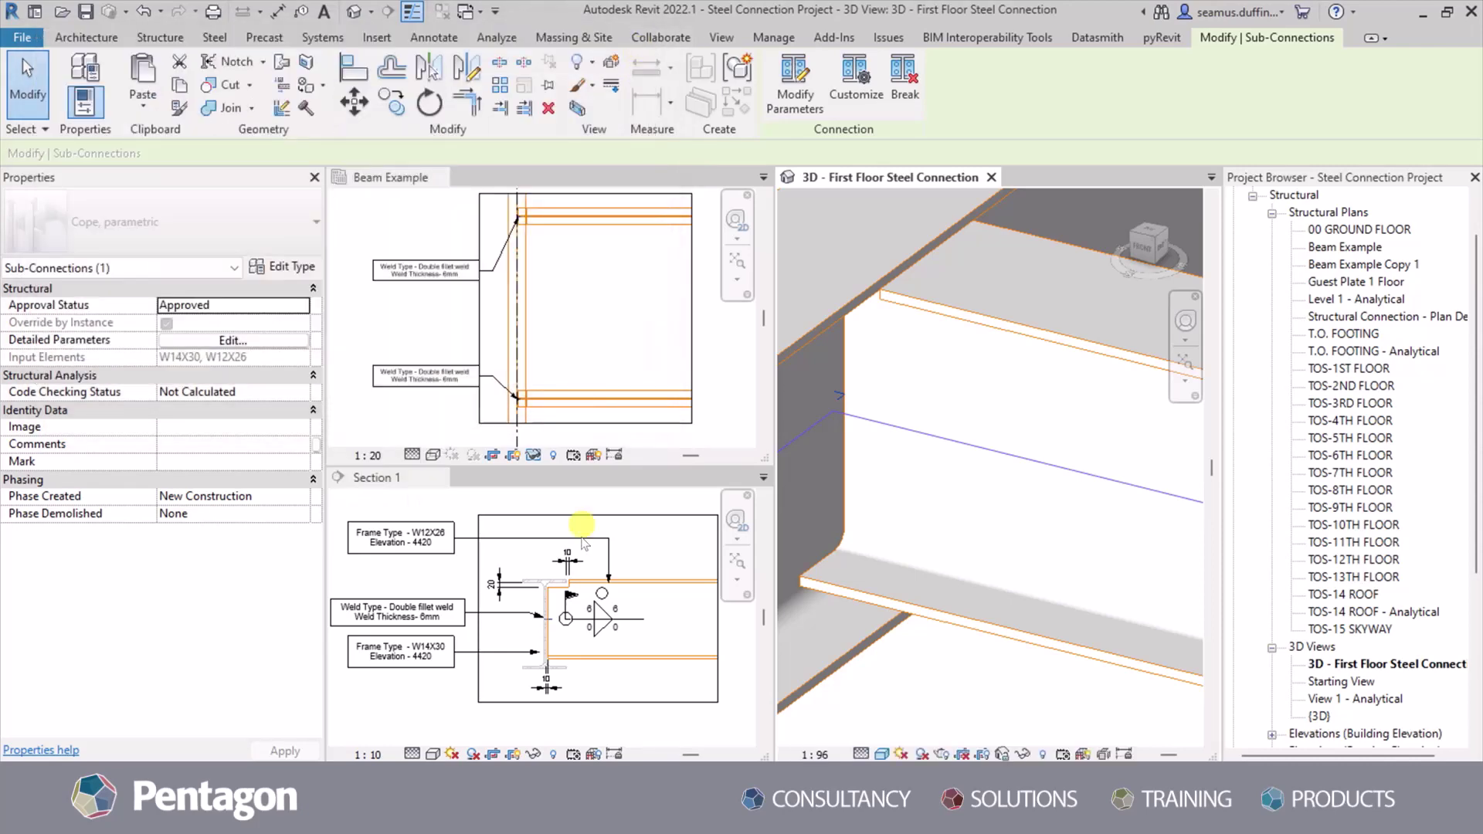
# Set the Section 1 weld symbol's top and bottom symbols to Weld Symbol-Fillet and apply.
pyautogui.click(598, 614)
pyautogui.click(599, 614)
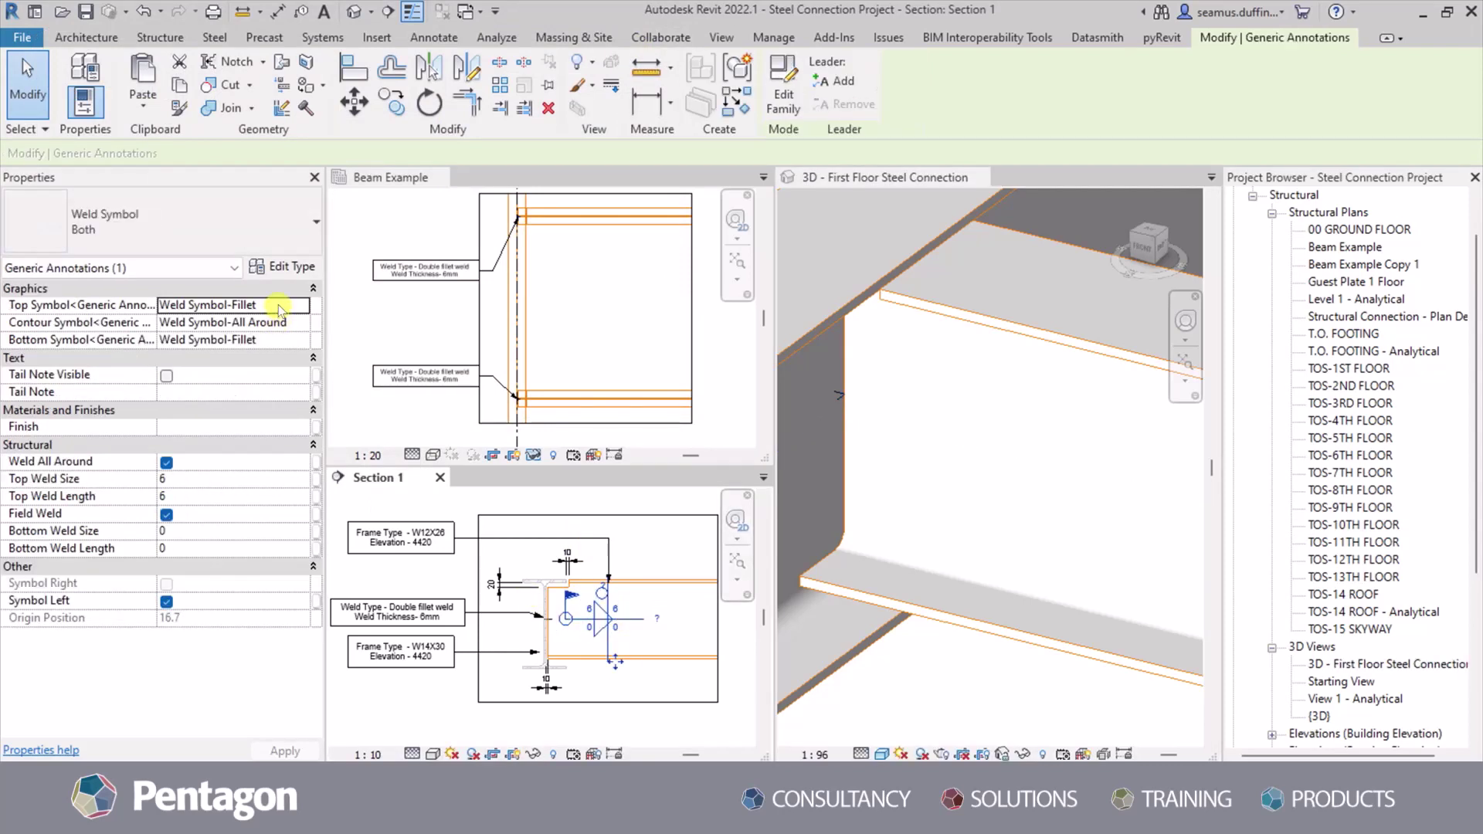
pyautogui.click(285, 305)
pyautogui.click(302, 306)
pyautogui.click(303, 307)
pyautogui.click(301, 340)
pyautogui.click(300, 340)
pyautogui.click(300, 340)
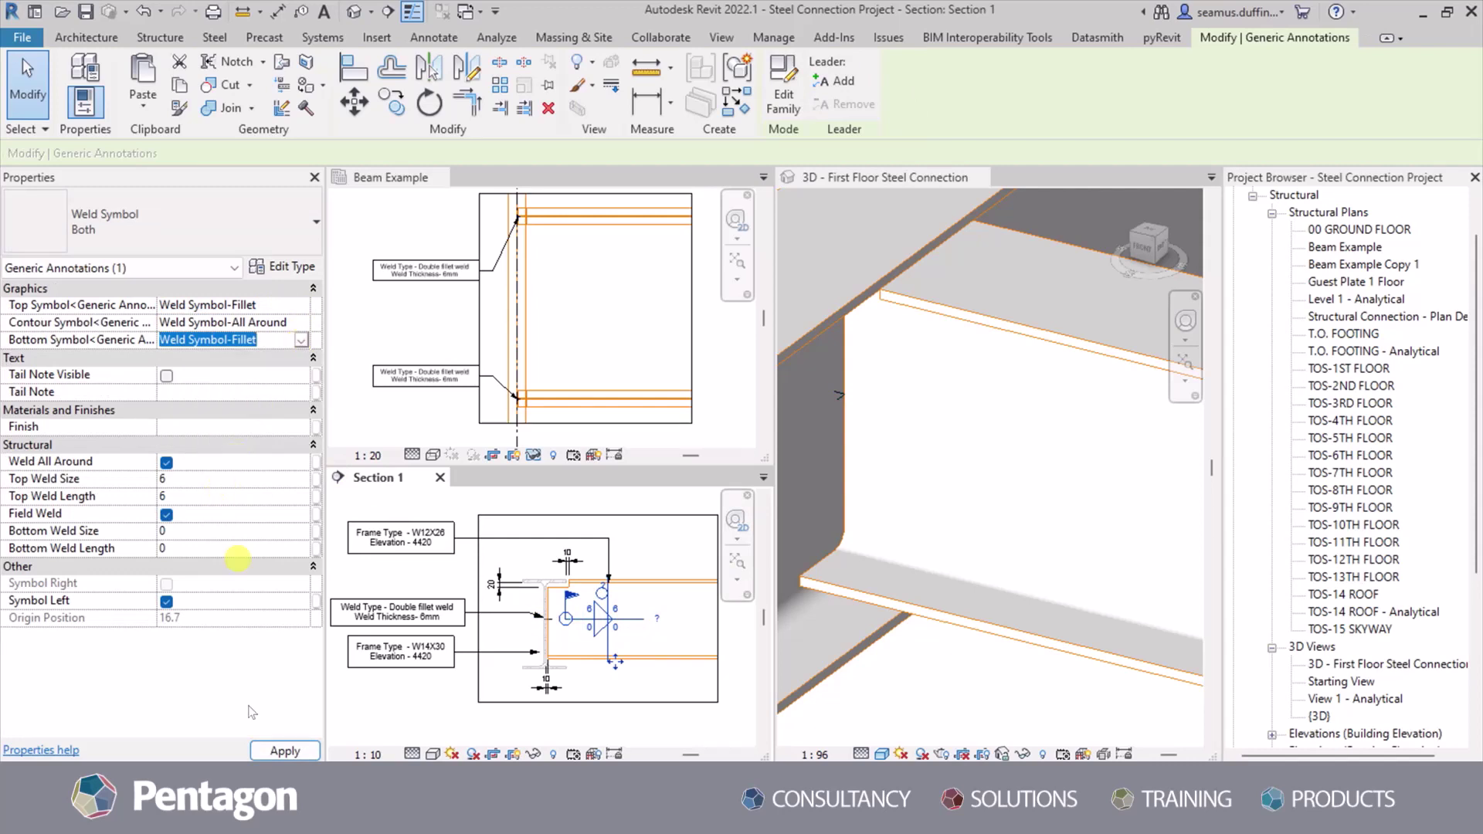
pyautogui.click(282, 750)
pyautogui.click(947, 719)
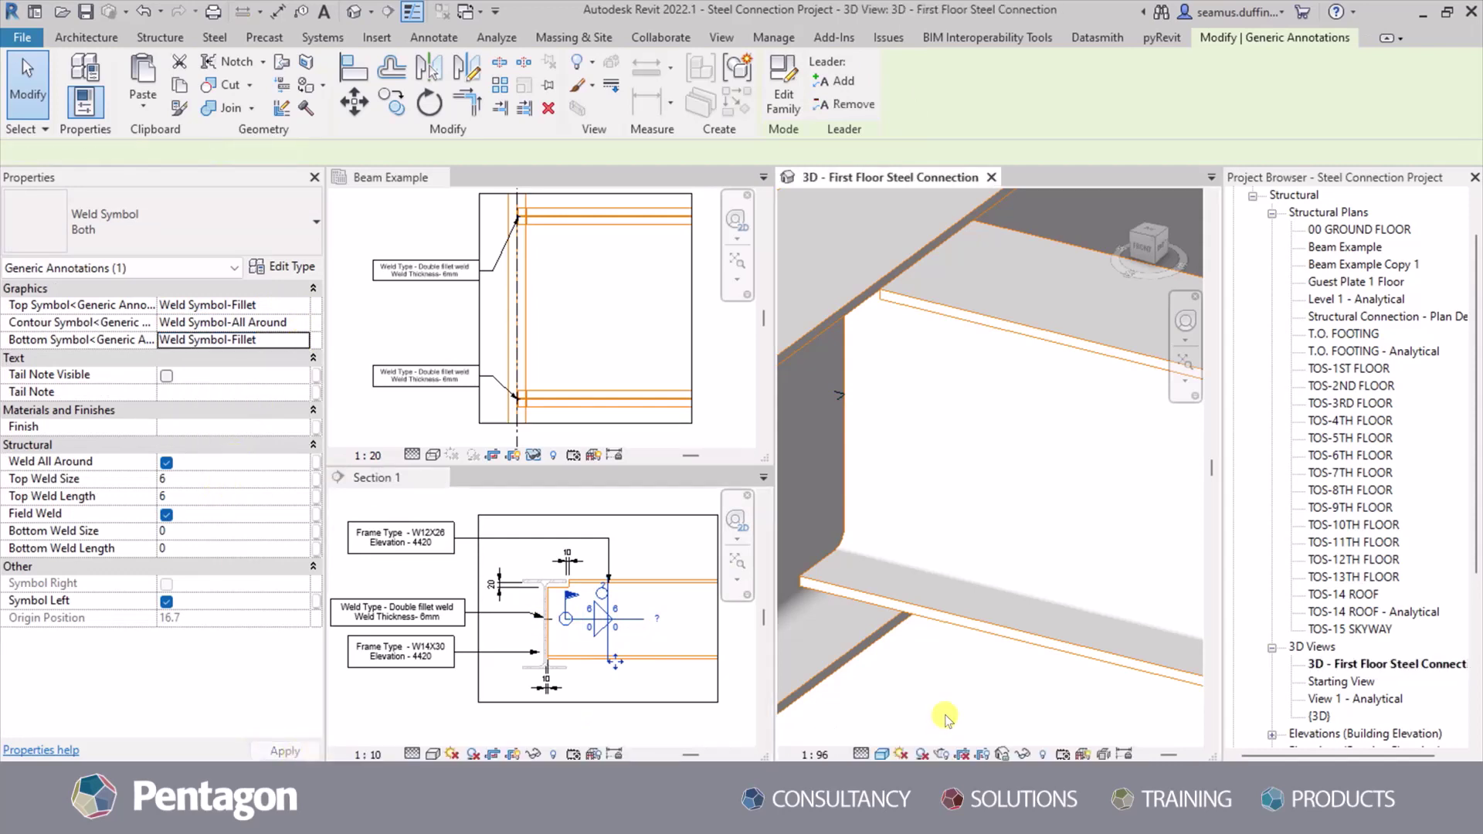
pyautogui.scroll(-2, 946, 718)
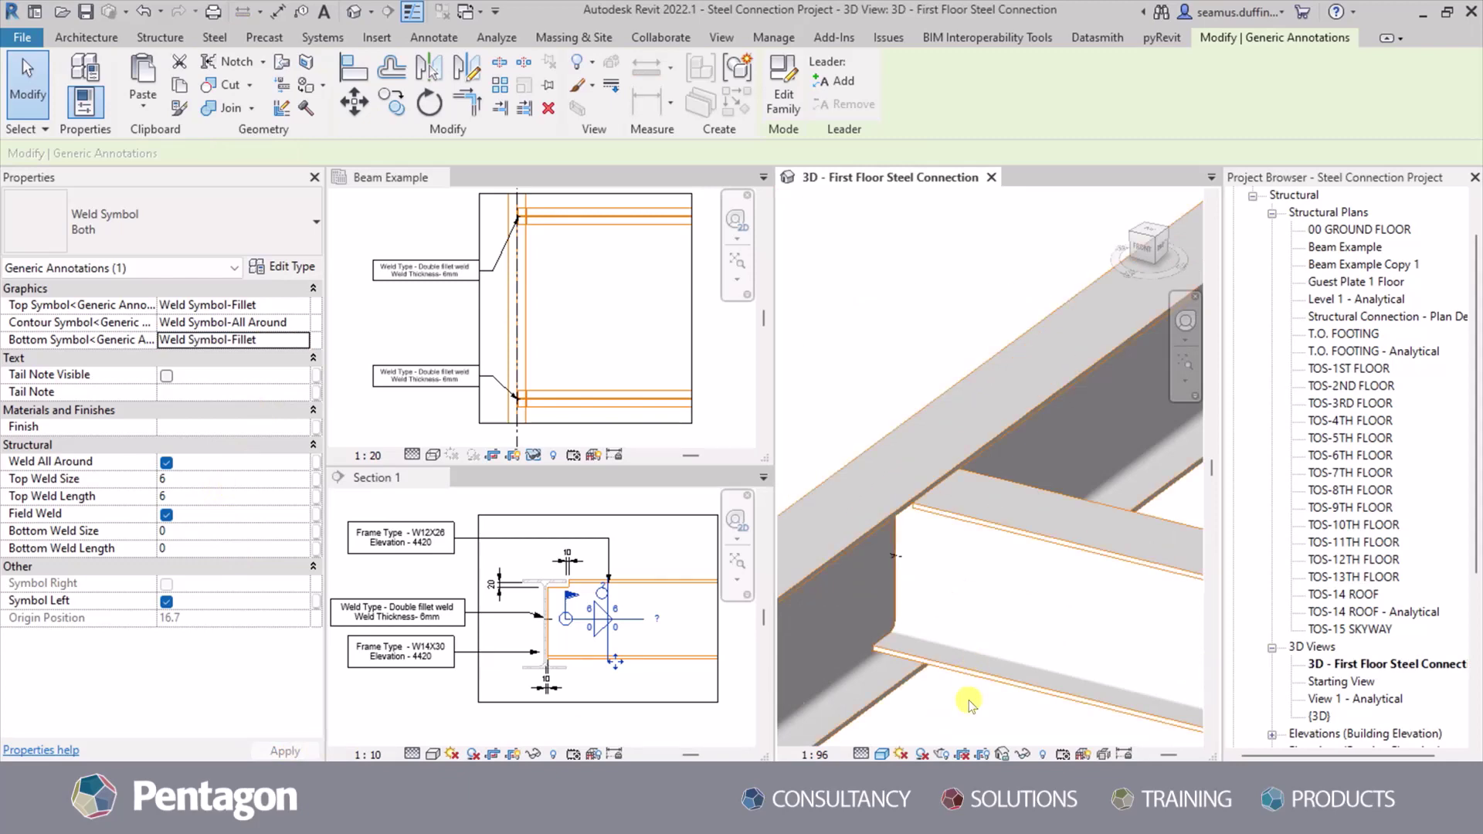
pyautogui.moveTo(970, 704); pyautogui.dragTo(965, 701, button='middle')
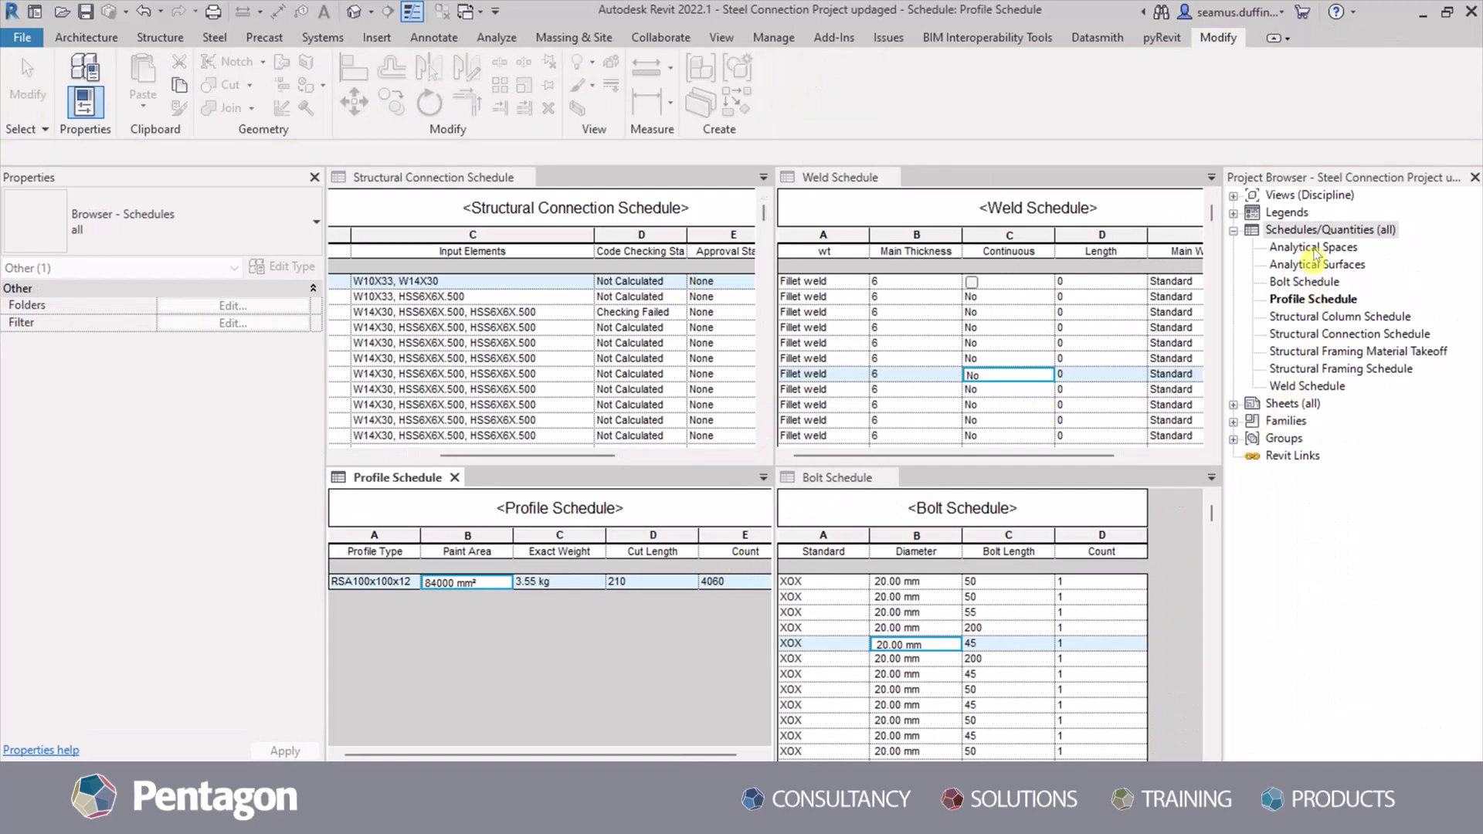
pyautogui.rightClick(1316, 231)
pyautogui.click(1285, 245)
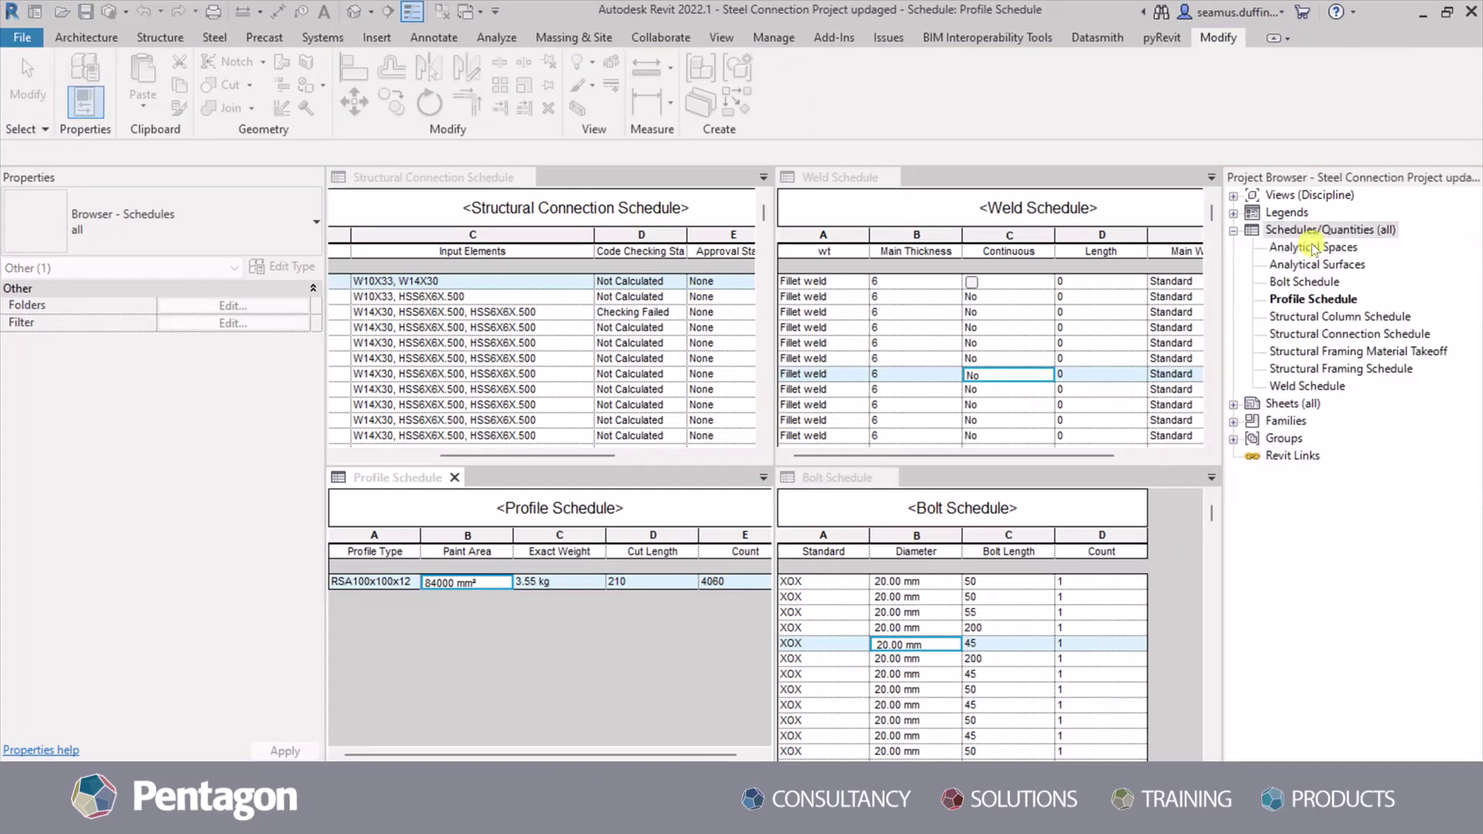
pyautogui.click(418, 444)
pyautogui.press('s')
pyautogui.press('t')
pyautogui.press('r')
pyautogui.scroll(-2, 424, 460)
pyautogui.scroll(-1, 423, 460)
pyautogui.click(402, 520)
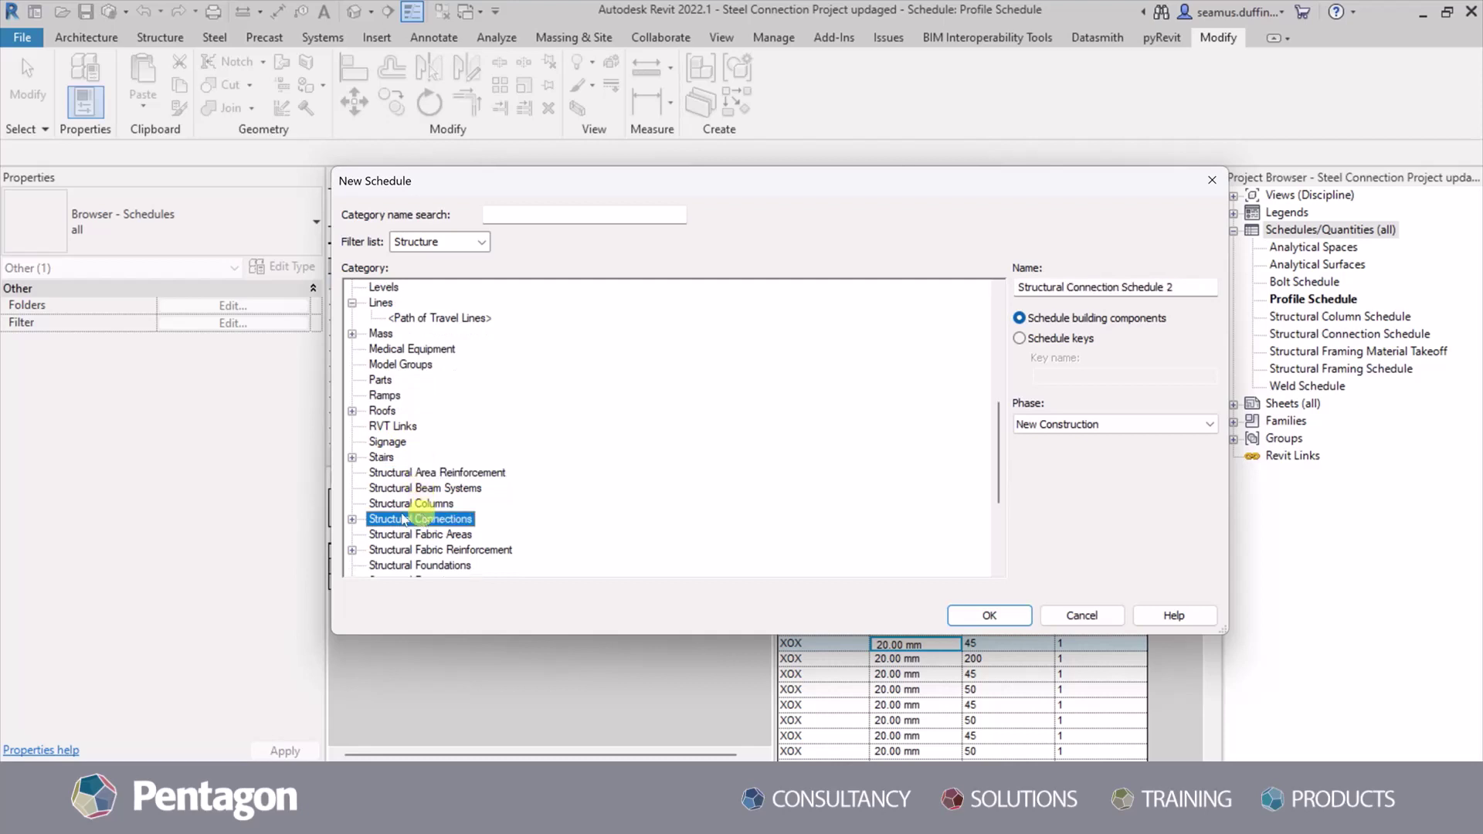
pyautogui.click(352, 519)
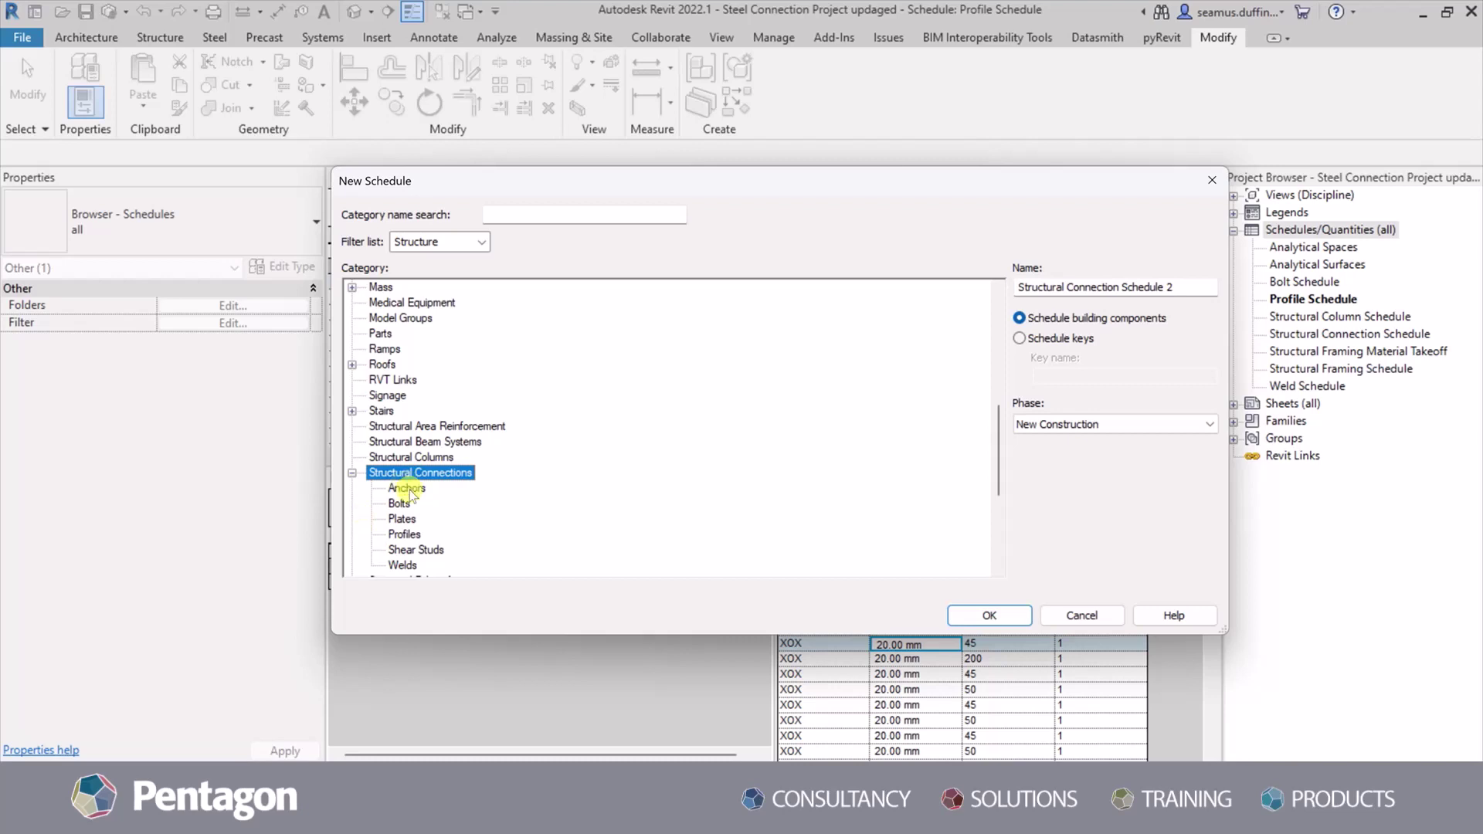
pyautogui.click(407, 489)
pyautogui.press('Down')
pyautogui.press('Down')
pyautogui.press('Down')
pyautogui.press('Down')
pyautogui.press('Down')
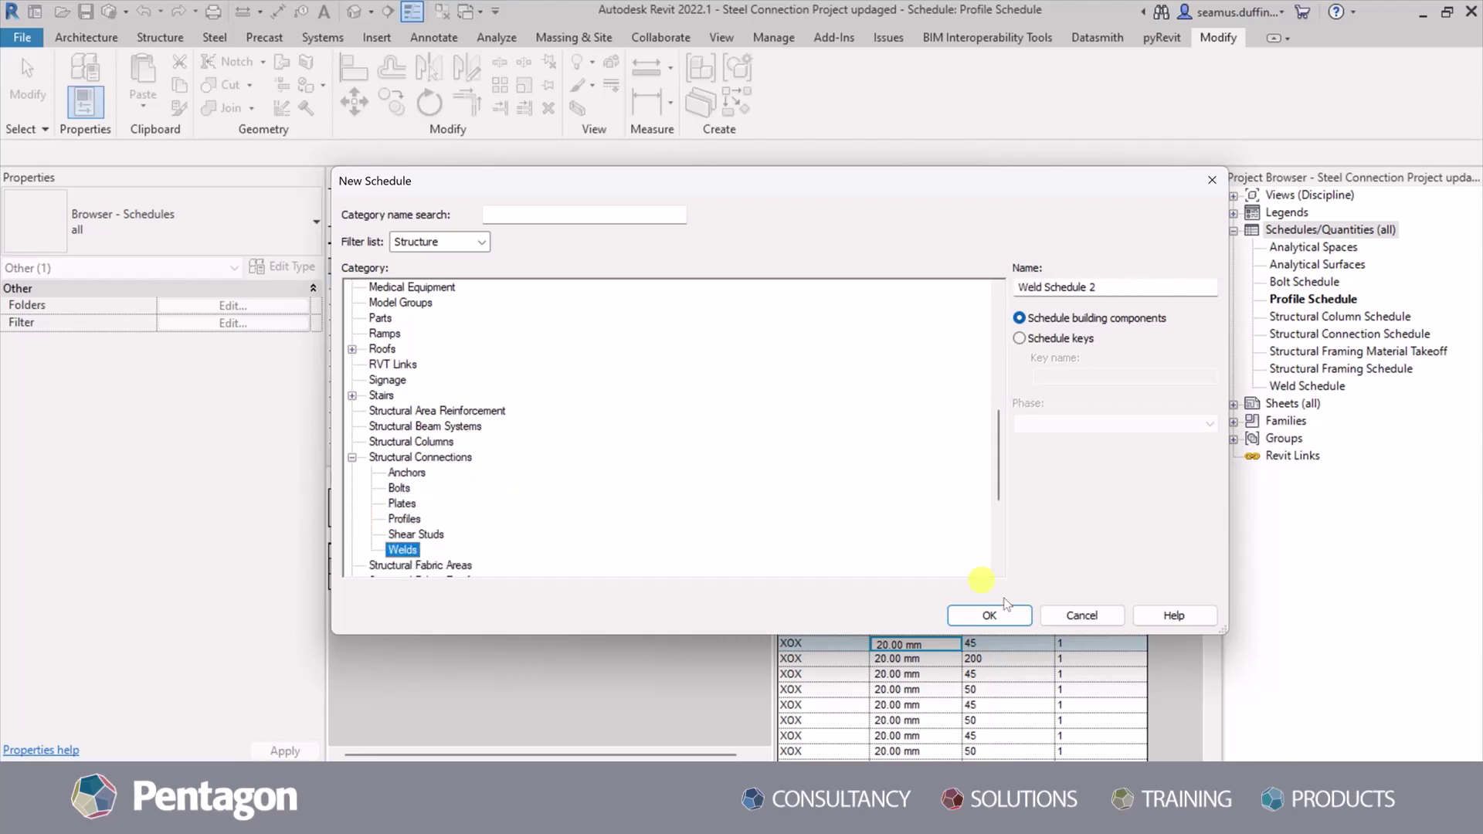
pyautogui.click(1081, 614)
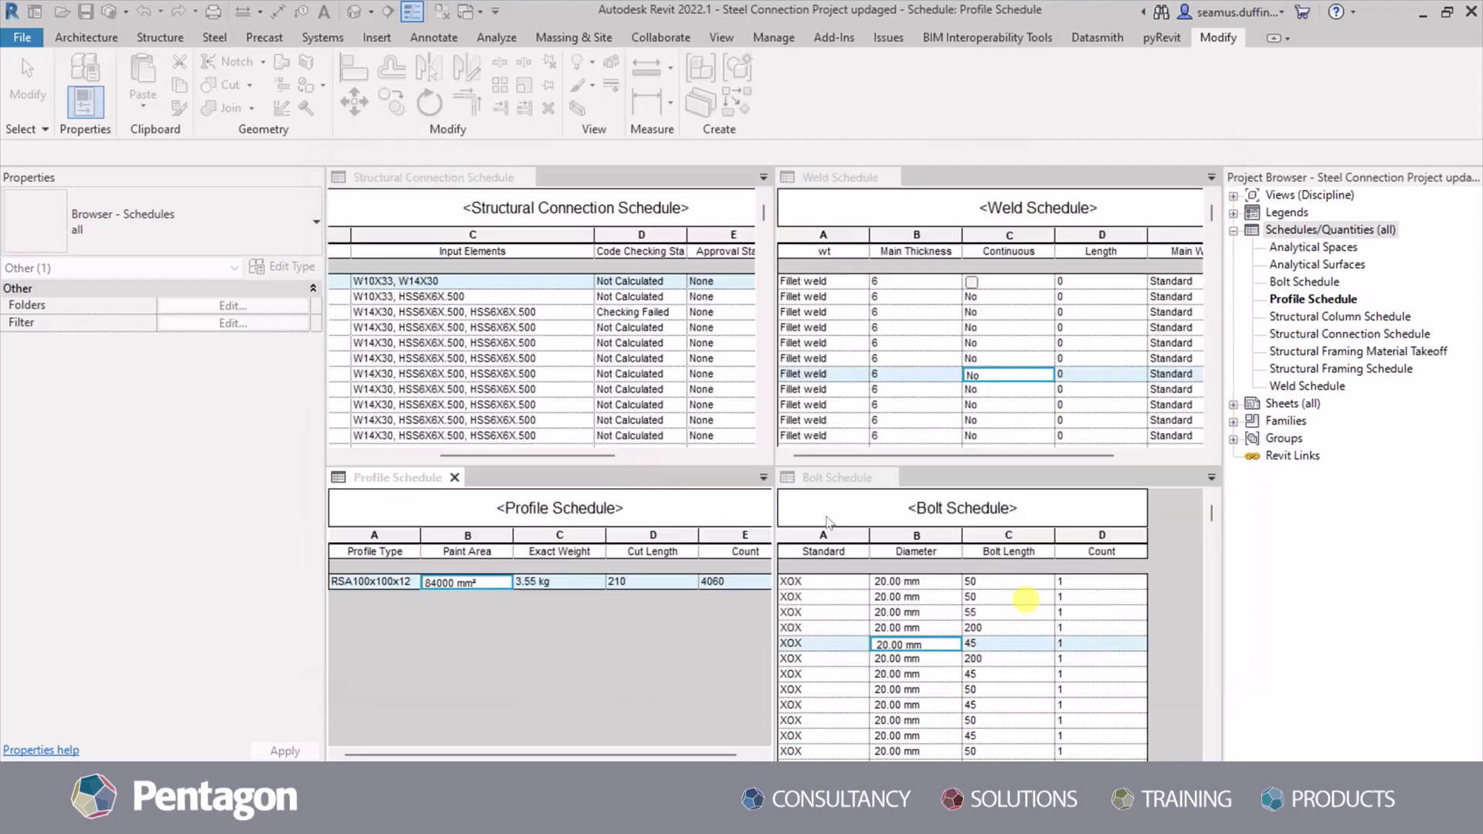
pyautogui.click(489, 312)
pyautogui.moveTo(580, 456)
pyautogui.mouseDown()
pyautogui.moveTo(490, 456)
pyautogui.moveTo(569, 454)
pyautogui.mouseUp()
pyautogui.click(849, 343)
pyautogui.click(665, 503)
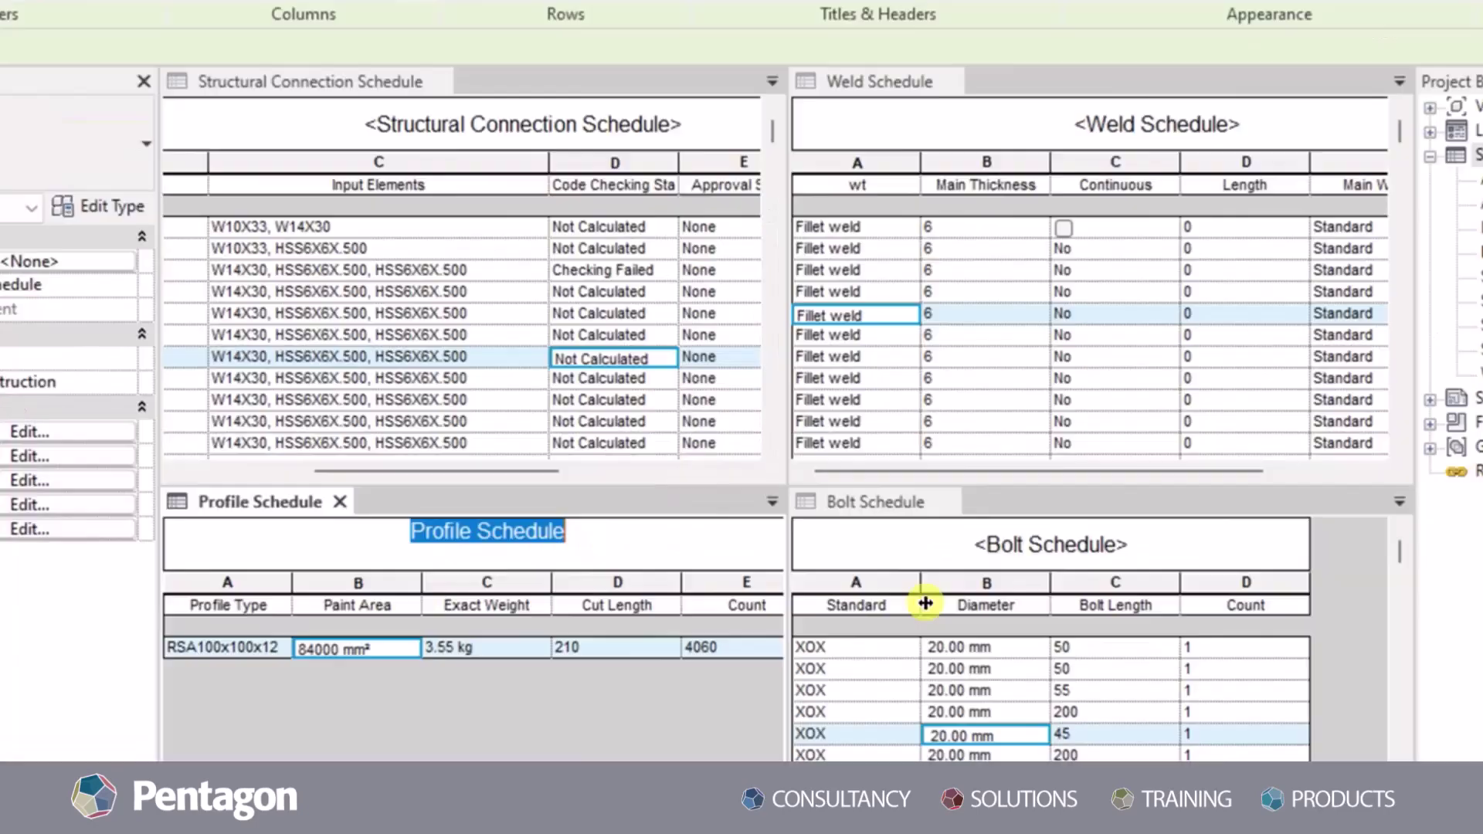